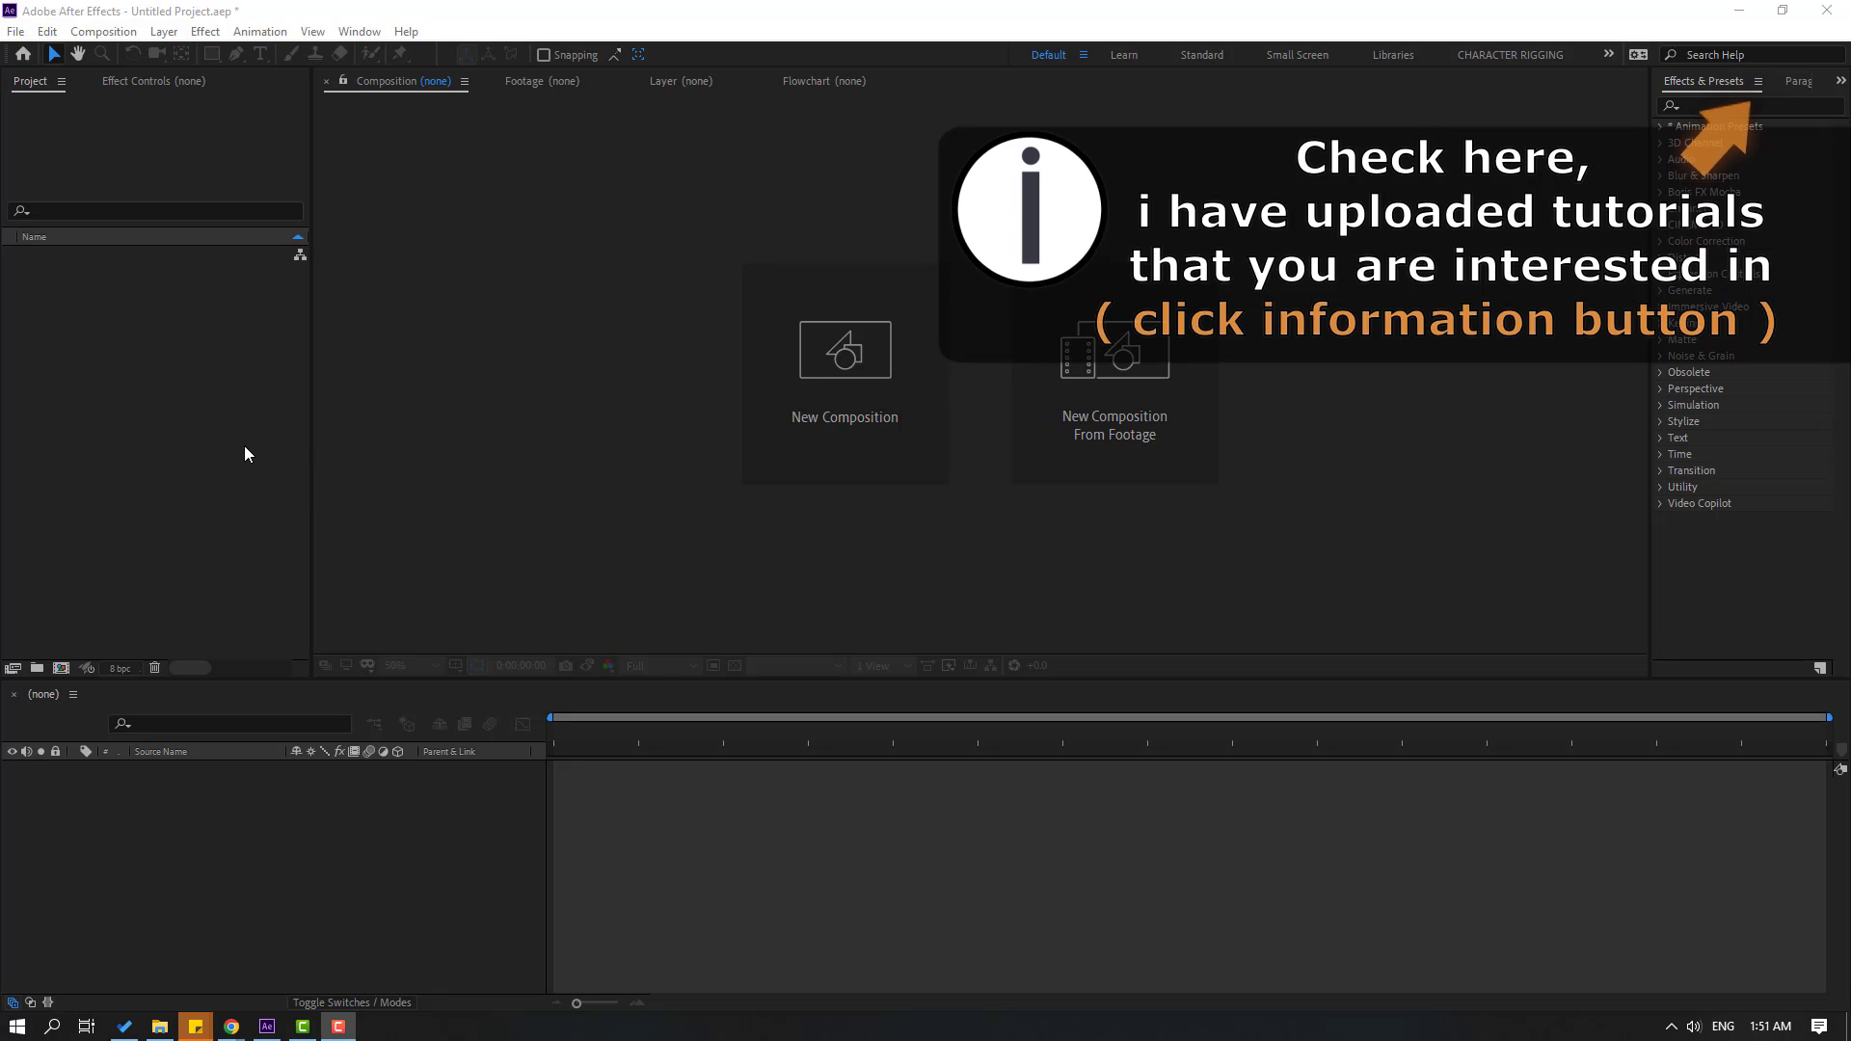
# Step: Create a new 1920×1080 composition named 'Video 01' from the Project panel
pyautogui.click(168, 373)
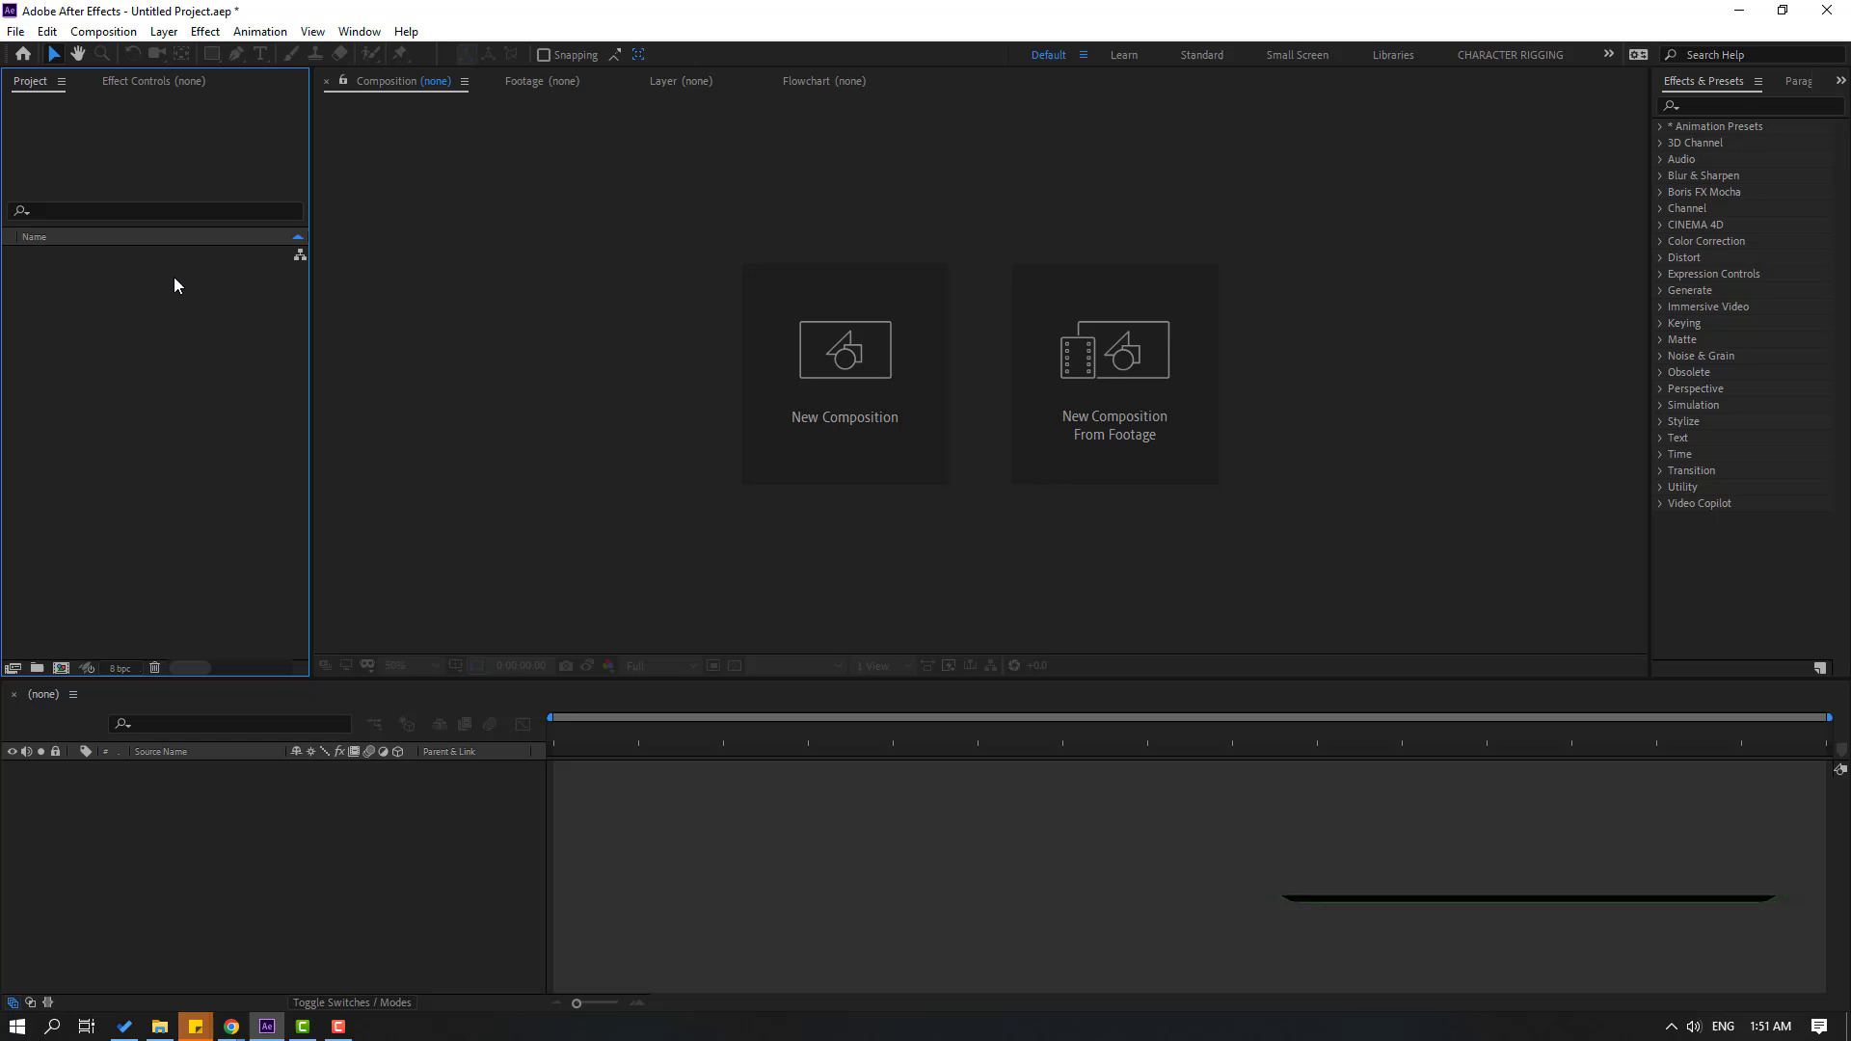
pyautogui.rightClick(121, 294)
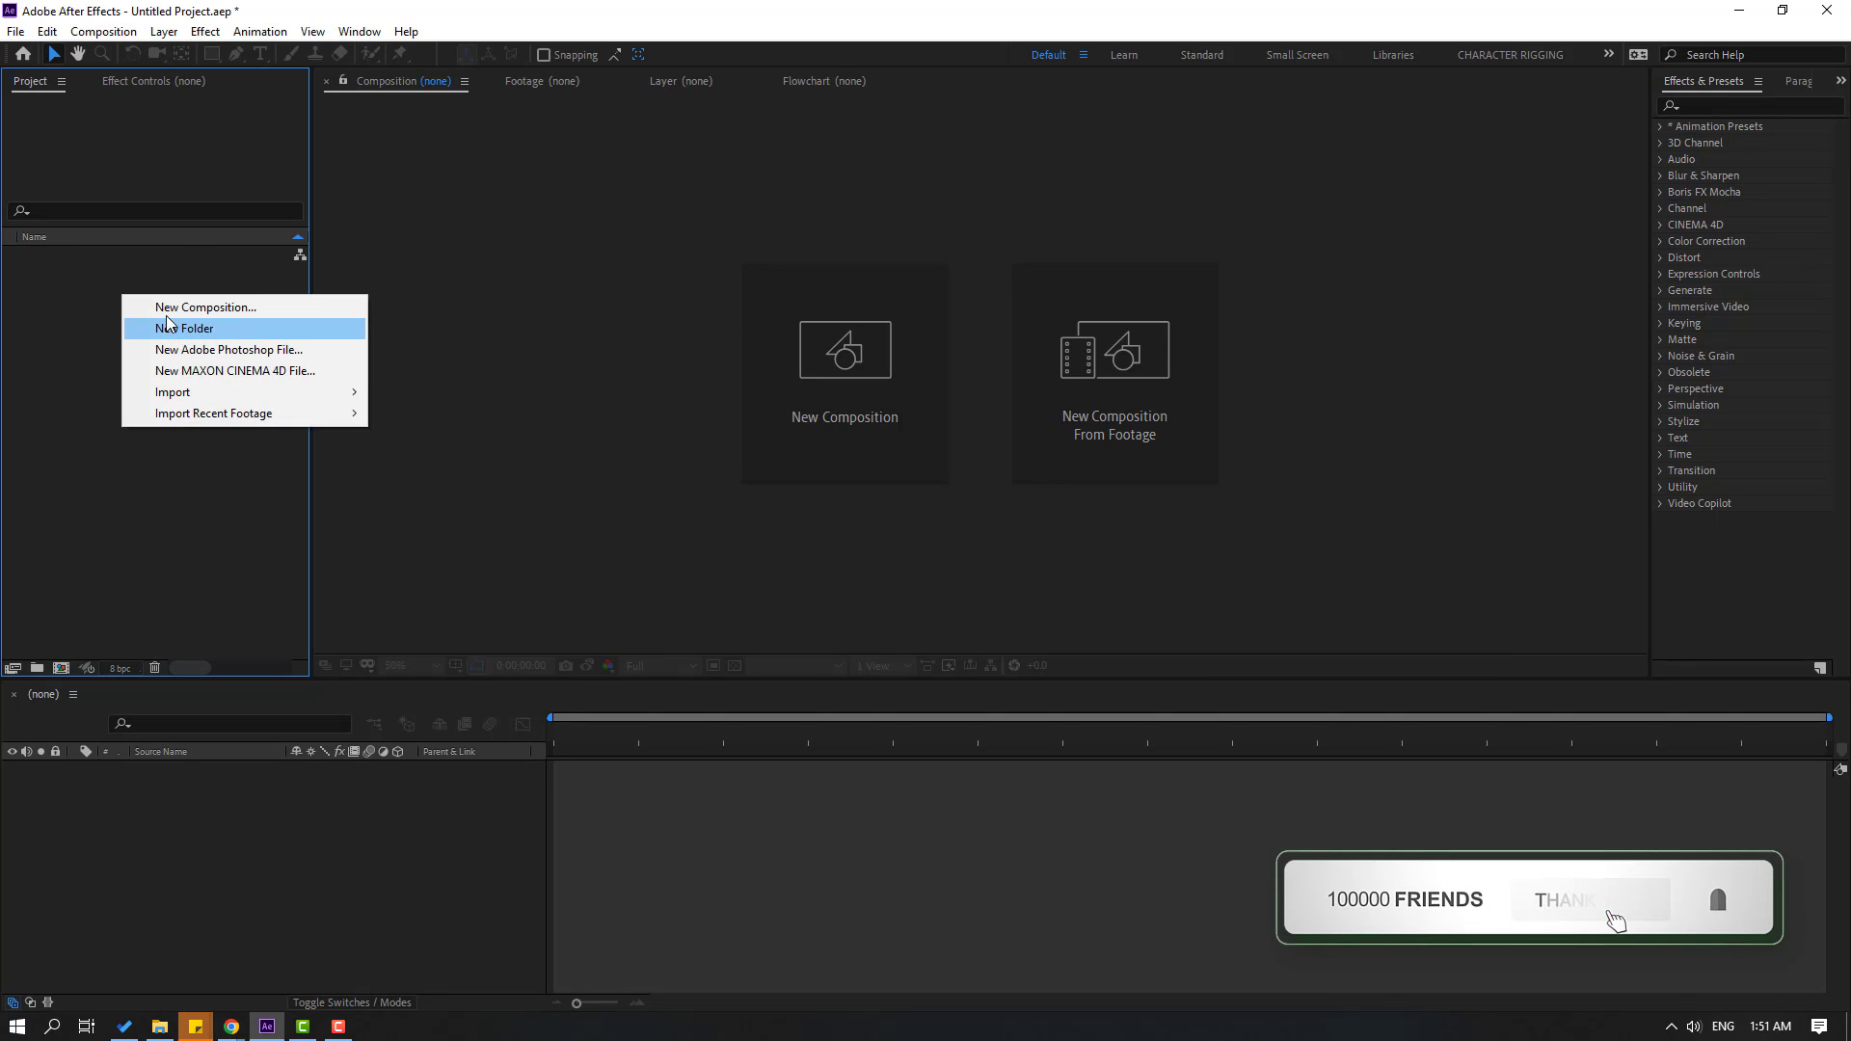
pyautogui.click(165, 308)
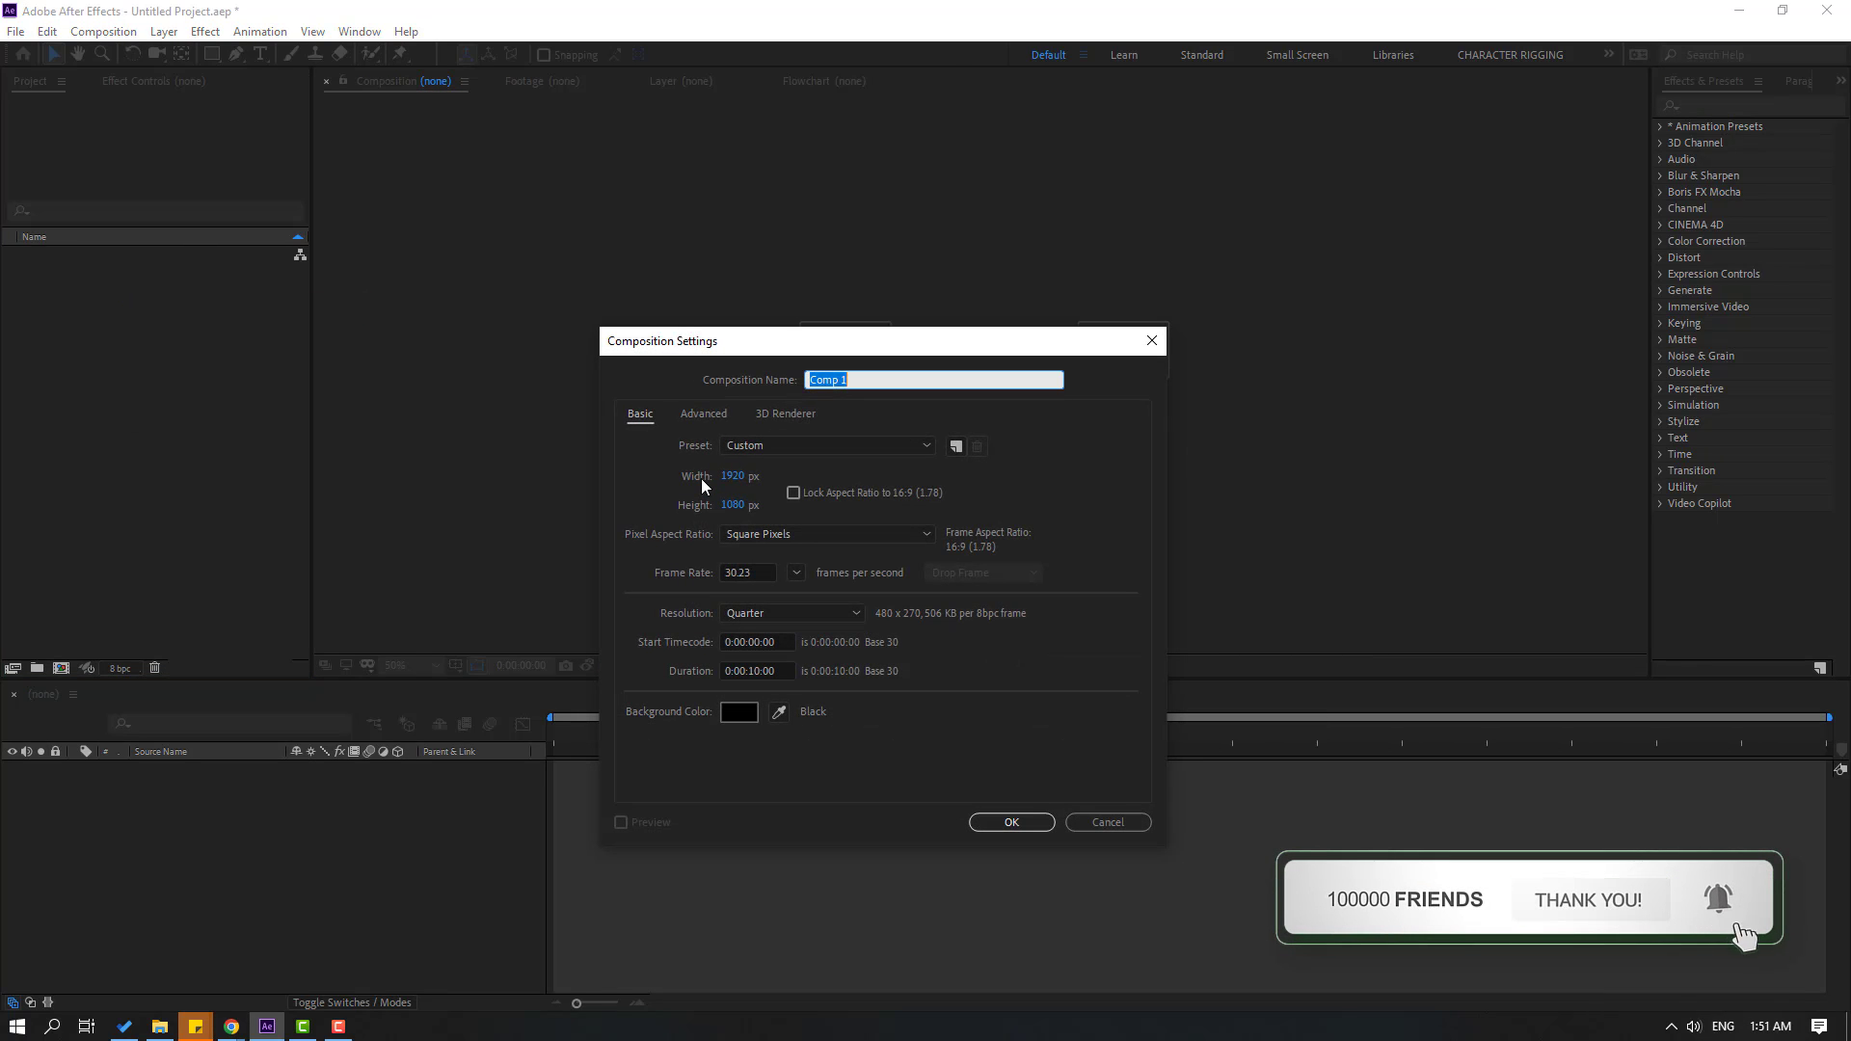
pyautogui.write('Vi')
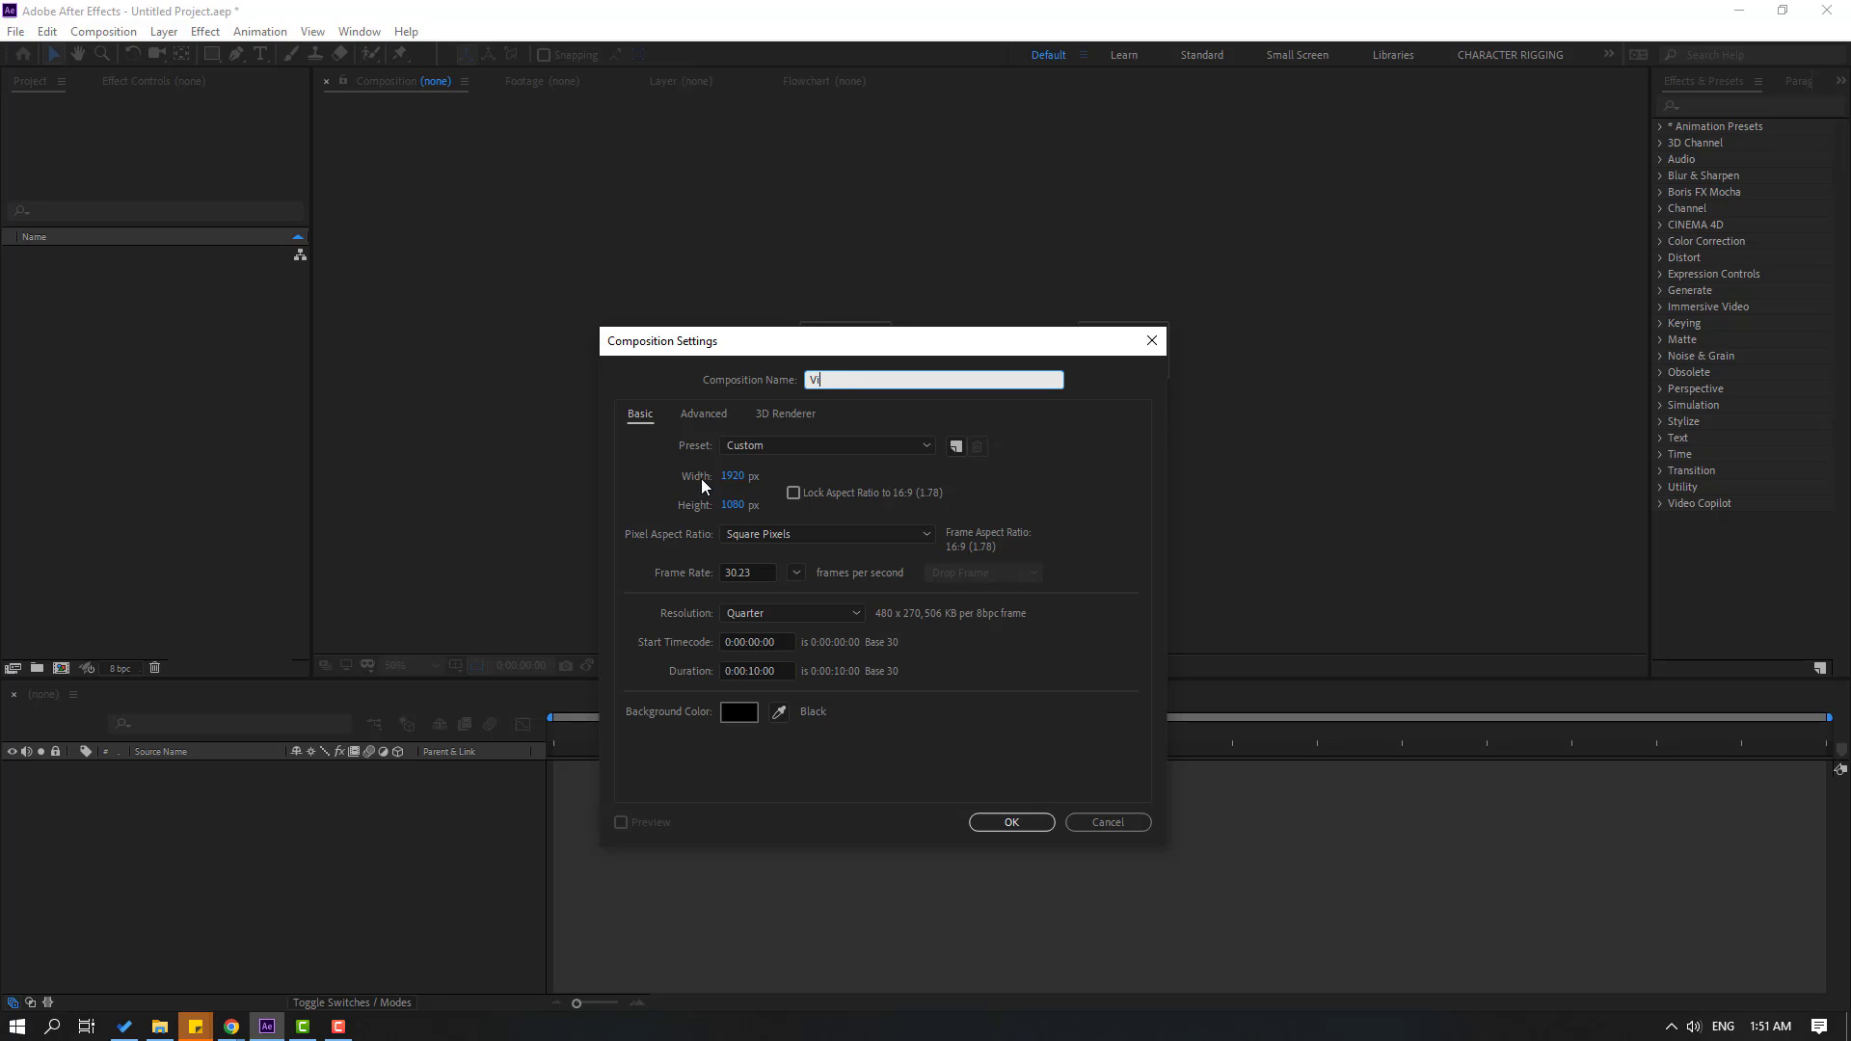
pyautogui.write('deo 01')
pyautogui.click(1011, 822)
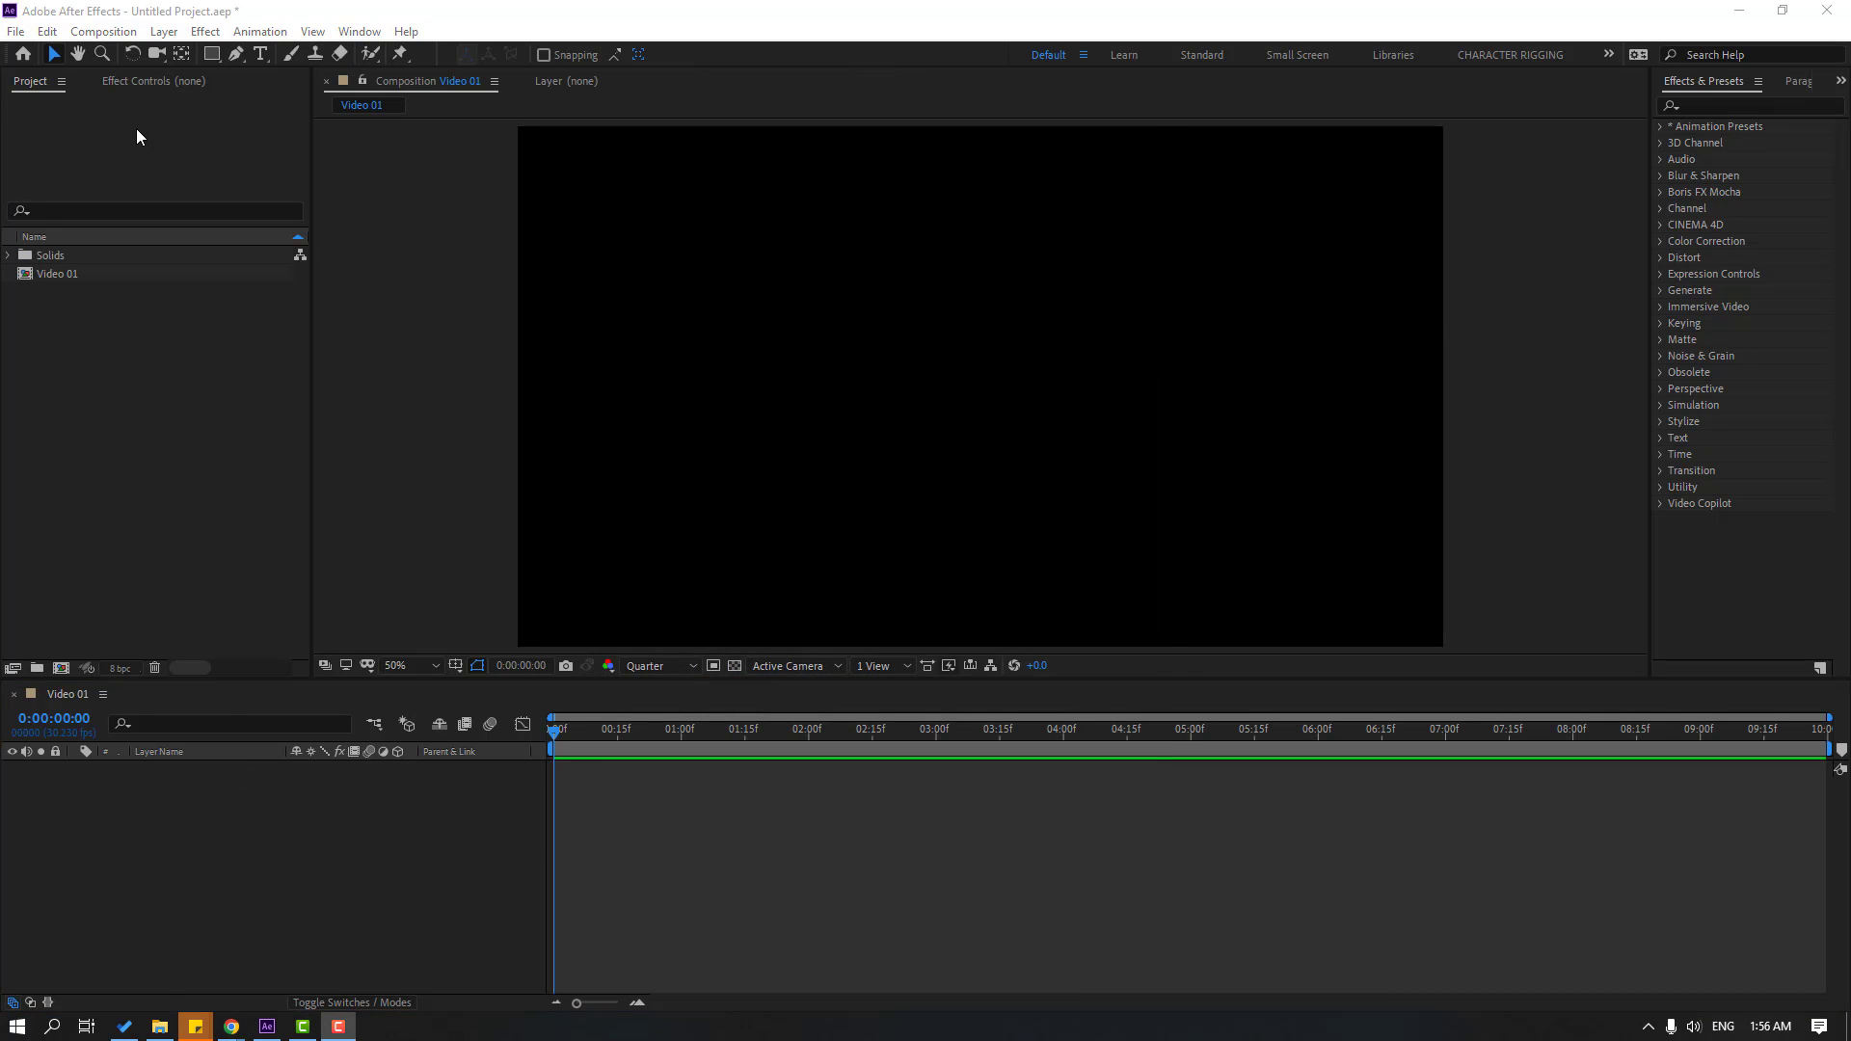
# Step: Draw a square near the top-left of the frame with the Rectangle tool
pyautogui.click(210, 54)
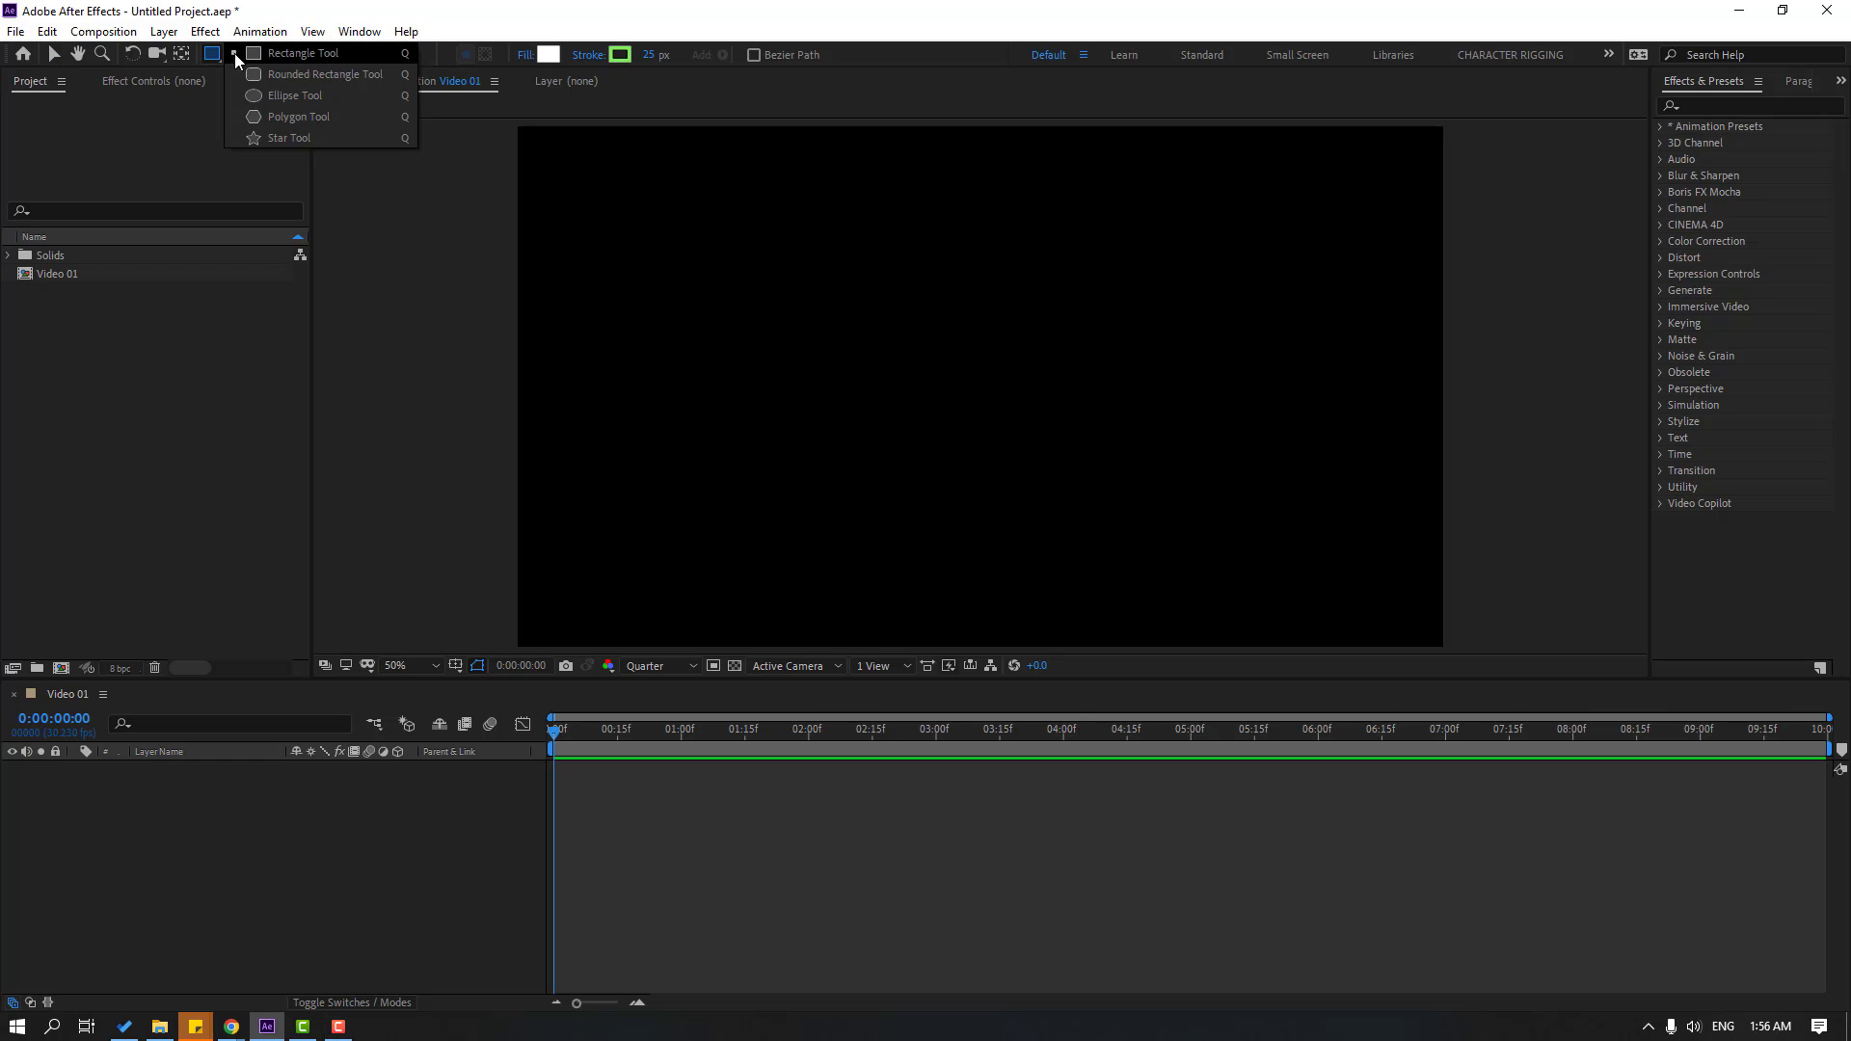
pyautogui.click(311, 53)
pyautogui.moveTo(571, 181); pyautogui.dragTo(703, 315)
pyautogui.click(53, 54)
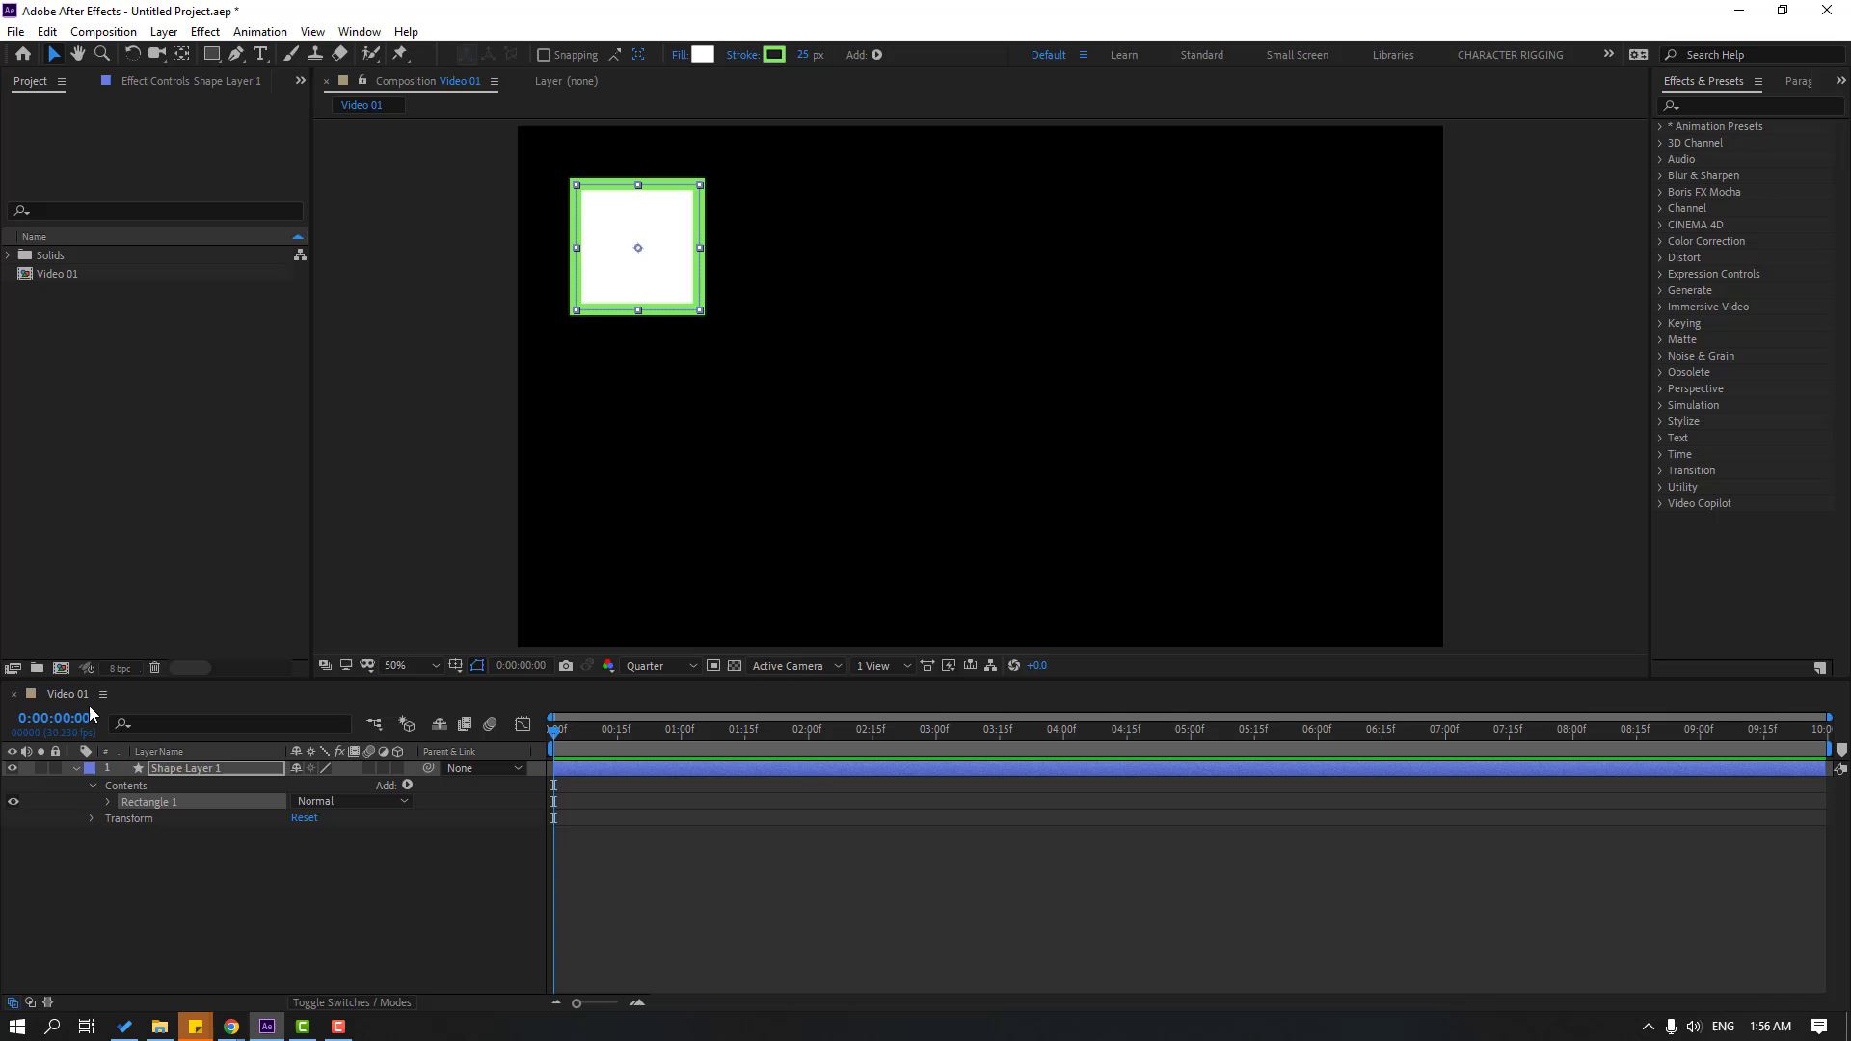
pyautogui.click(76, 768)
pyautogui.click(120, 884)
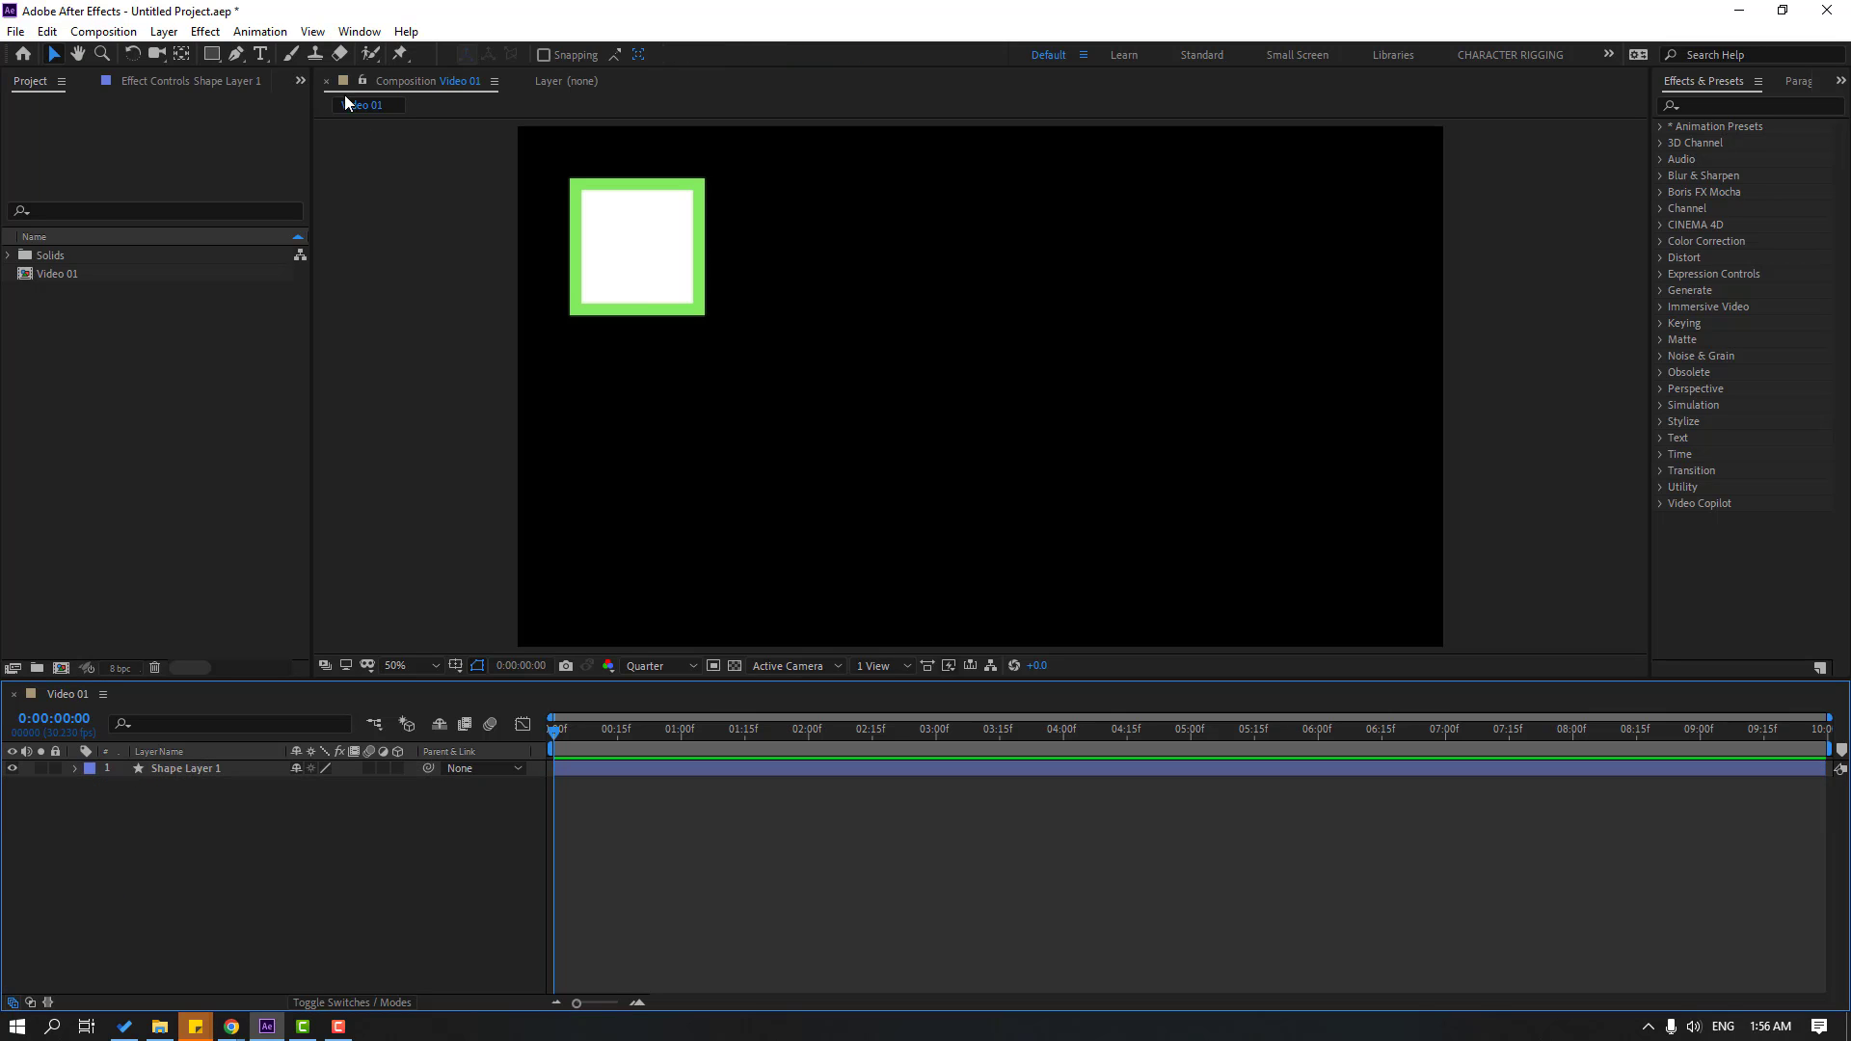
# Step: Draw a rounded rectangle to the right of the square
pyautogui.click(208, 54)
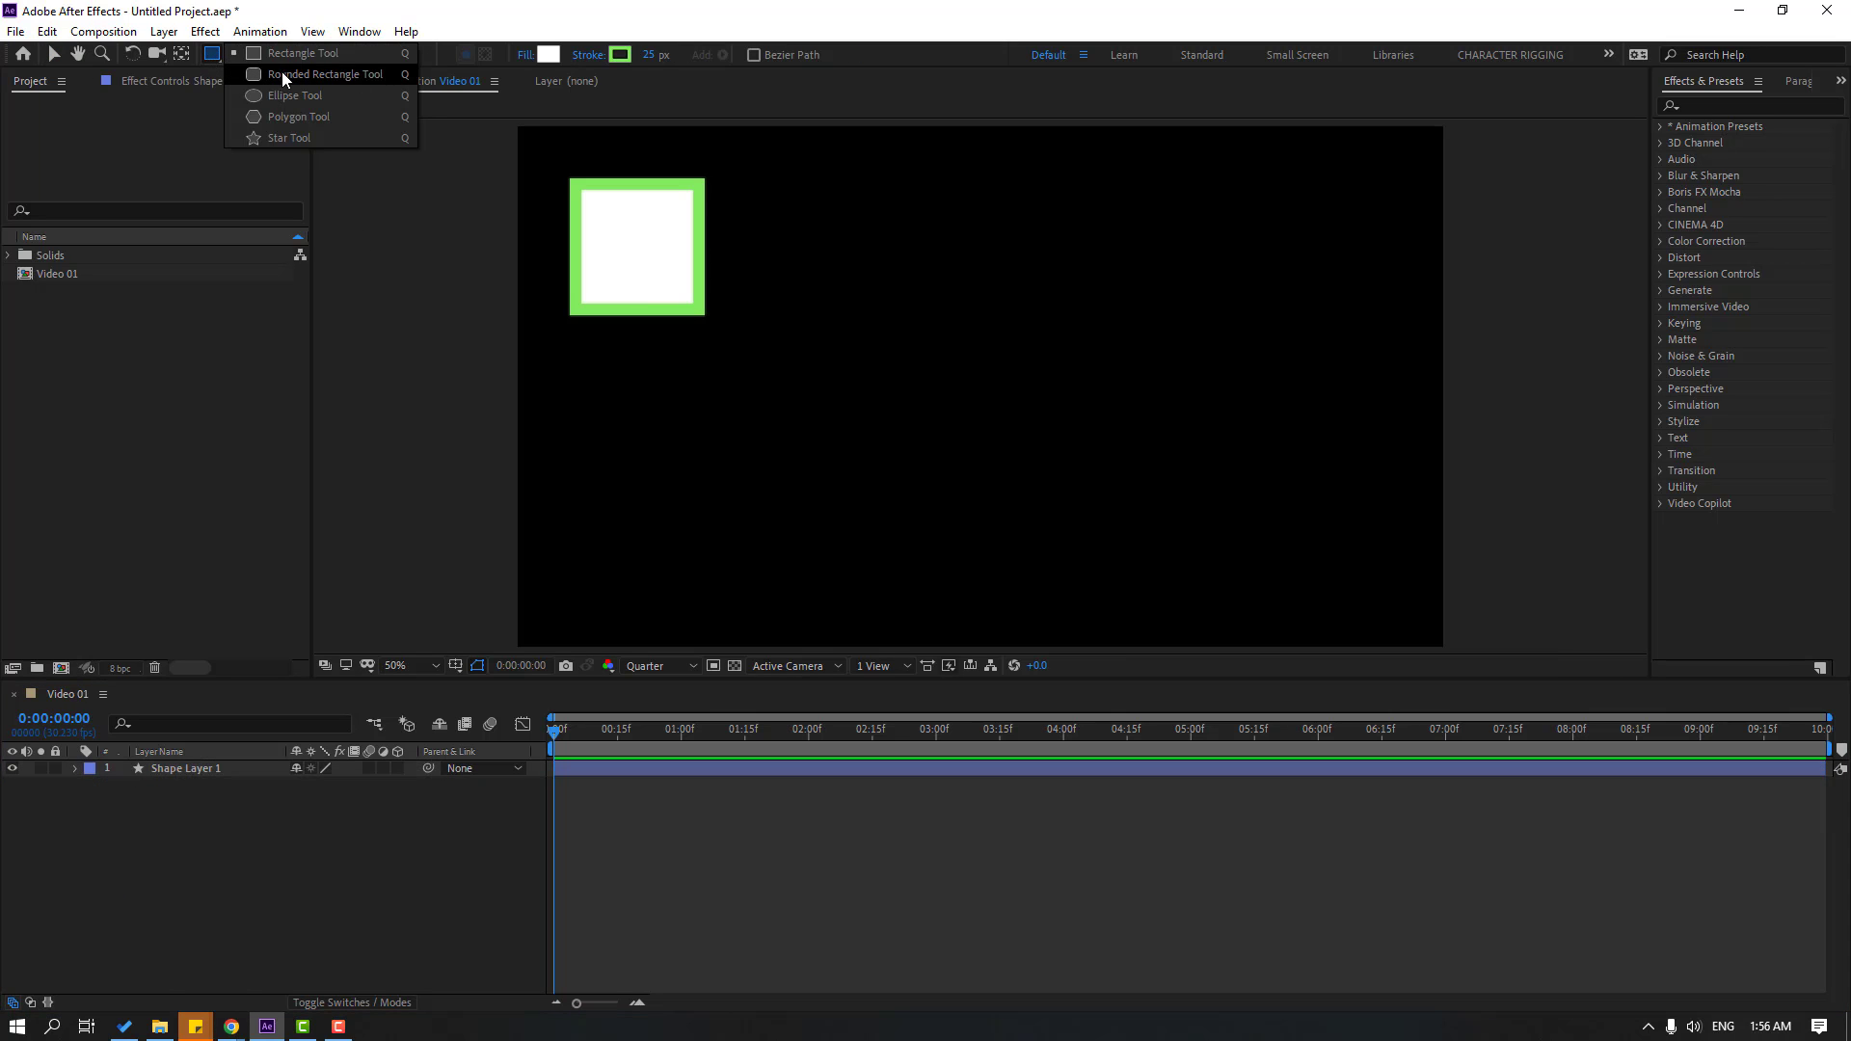
pyautogui.click(331, 76)
pyautogui.moveTo(798, 177); pyautogui.dragTo(956, 312)
pyautogui.press('v')
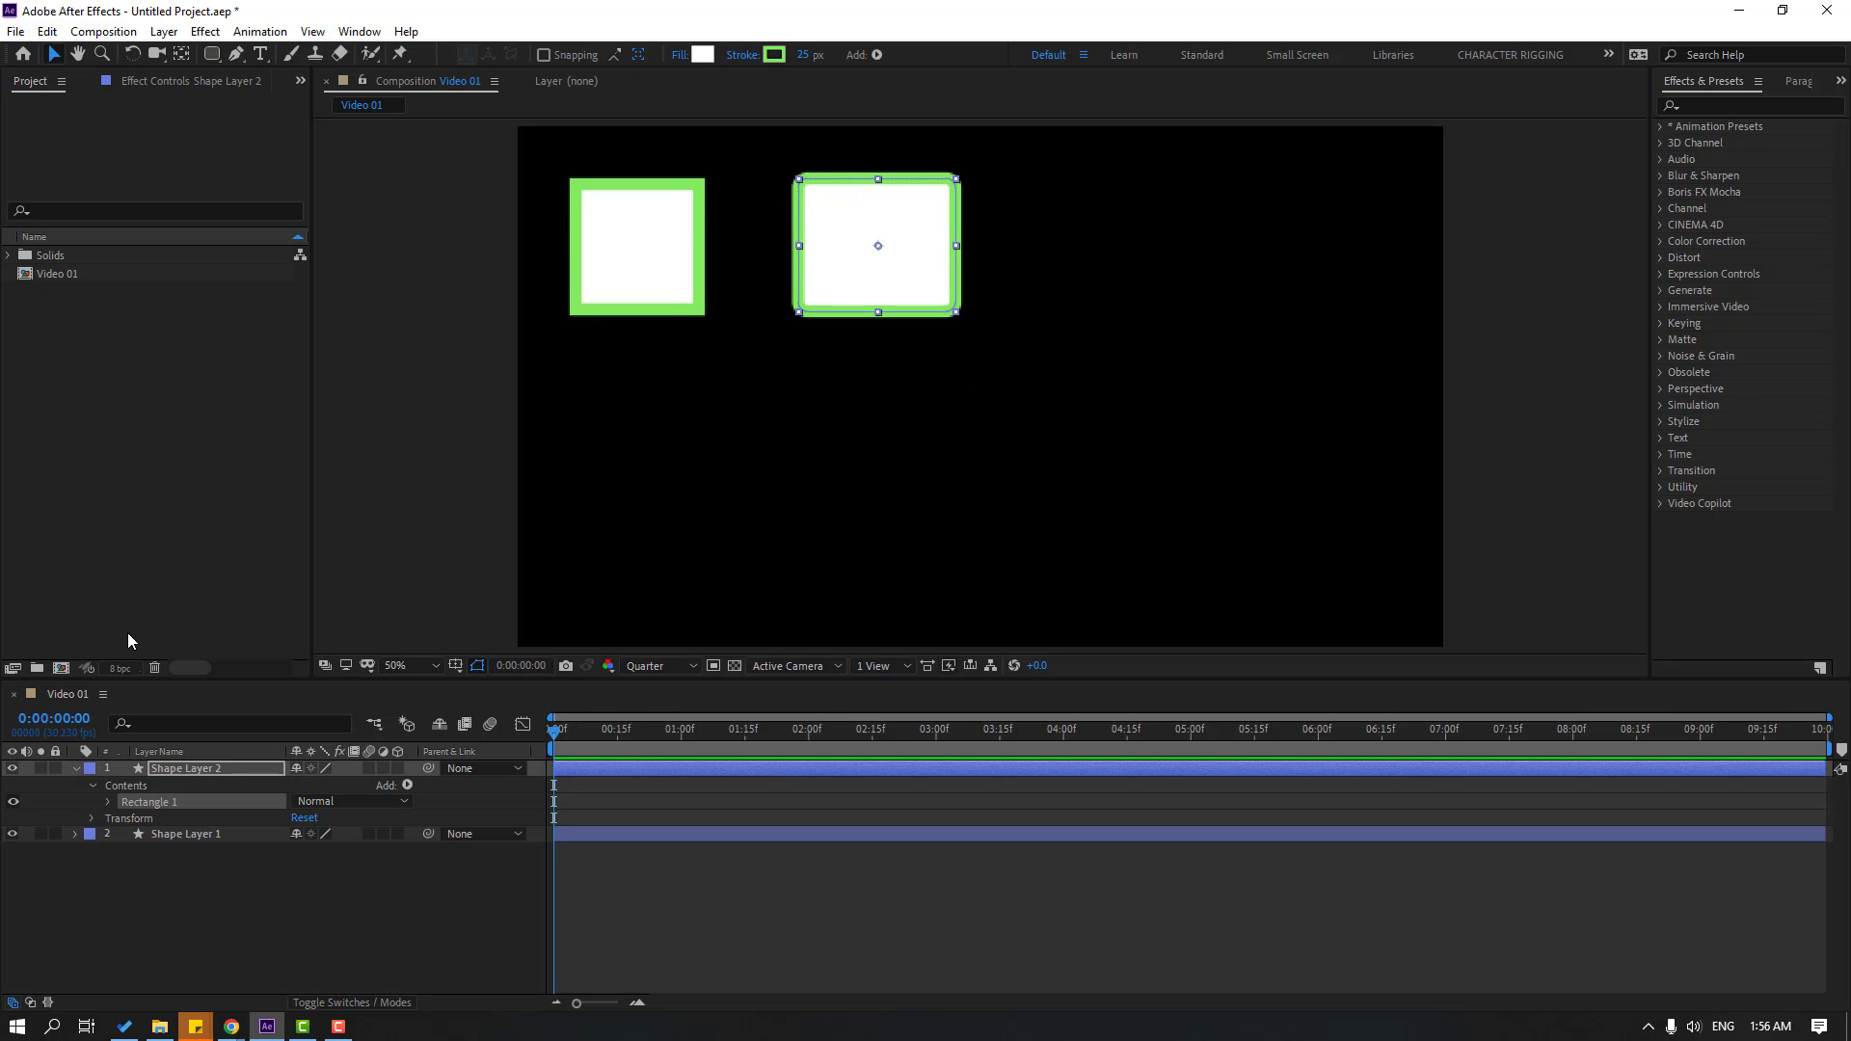
pyautogui.click(73, 768)
pyautogui.click(174, 895)
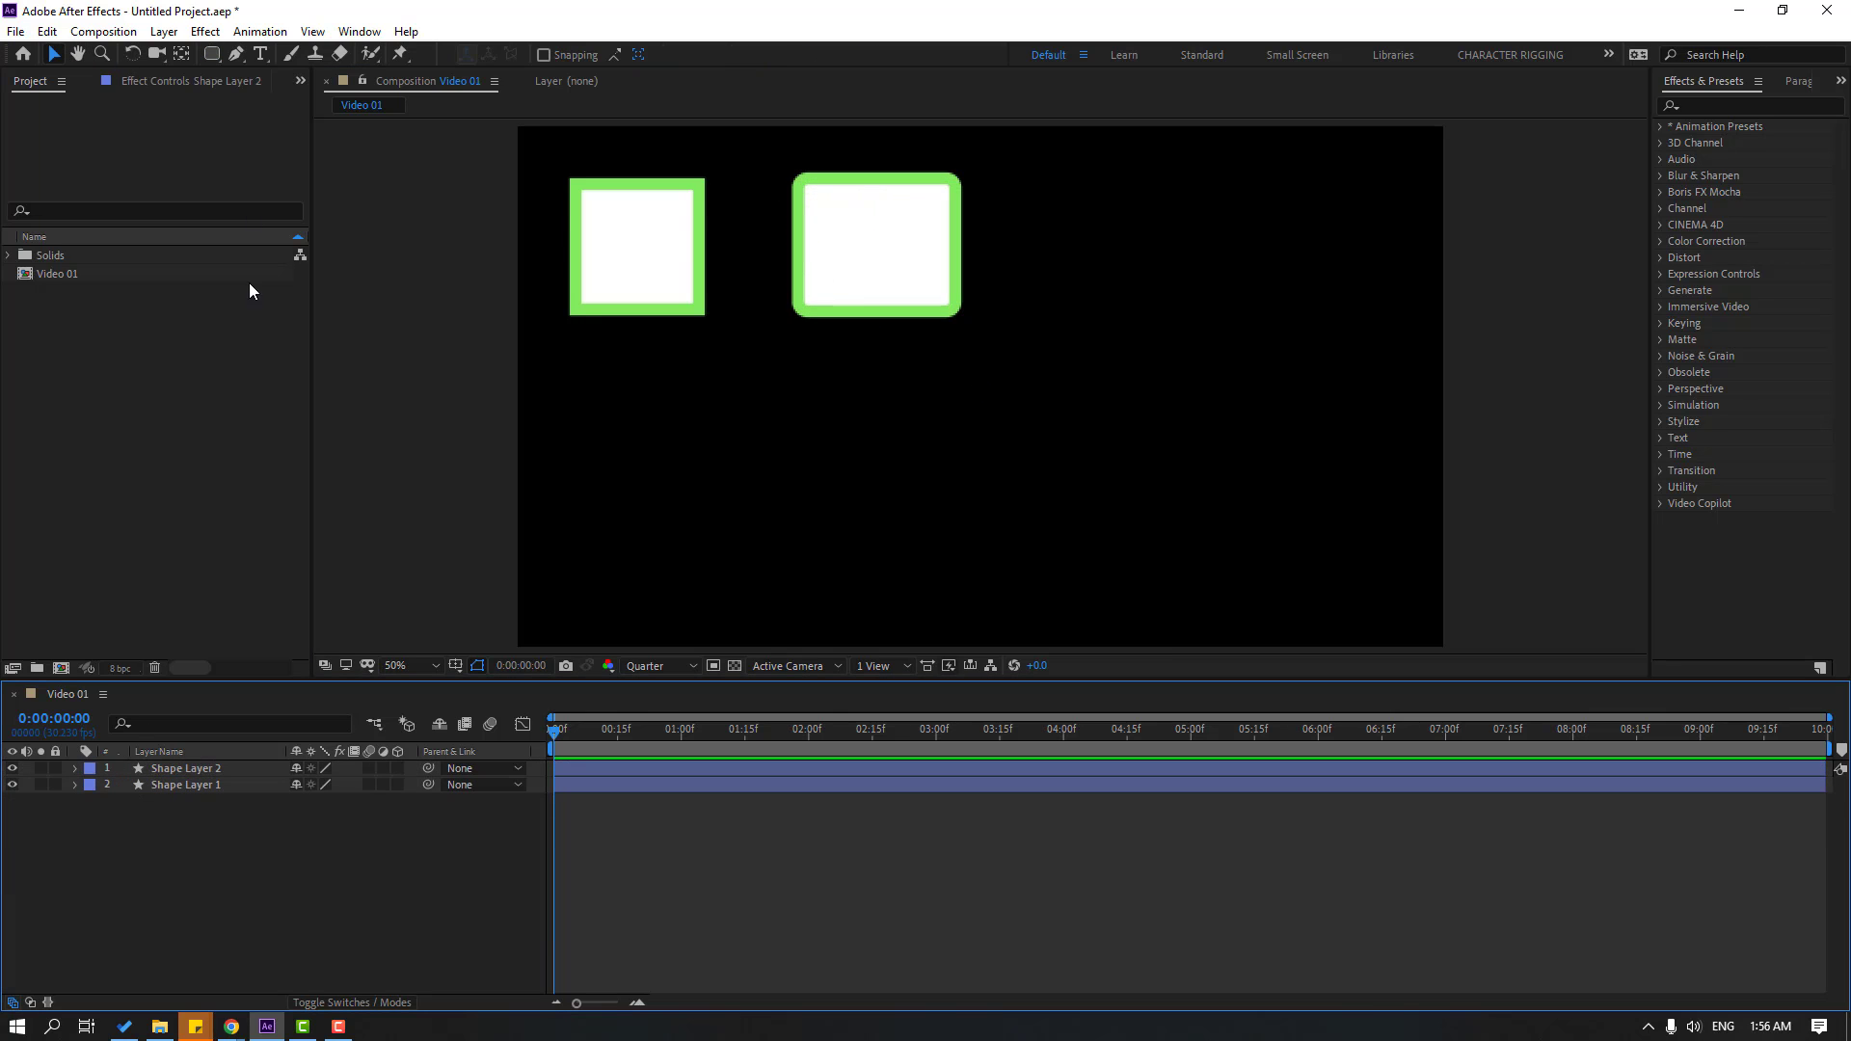
# Step: Draw a circle near the top-right of the frame with the Ellipse tool
pyautogui.click(212, 54)
pyautogui.click(294, 96)
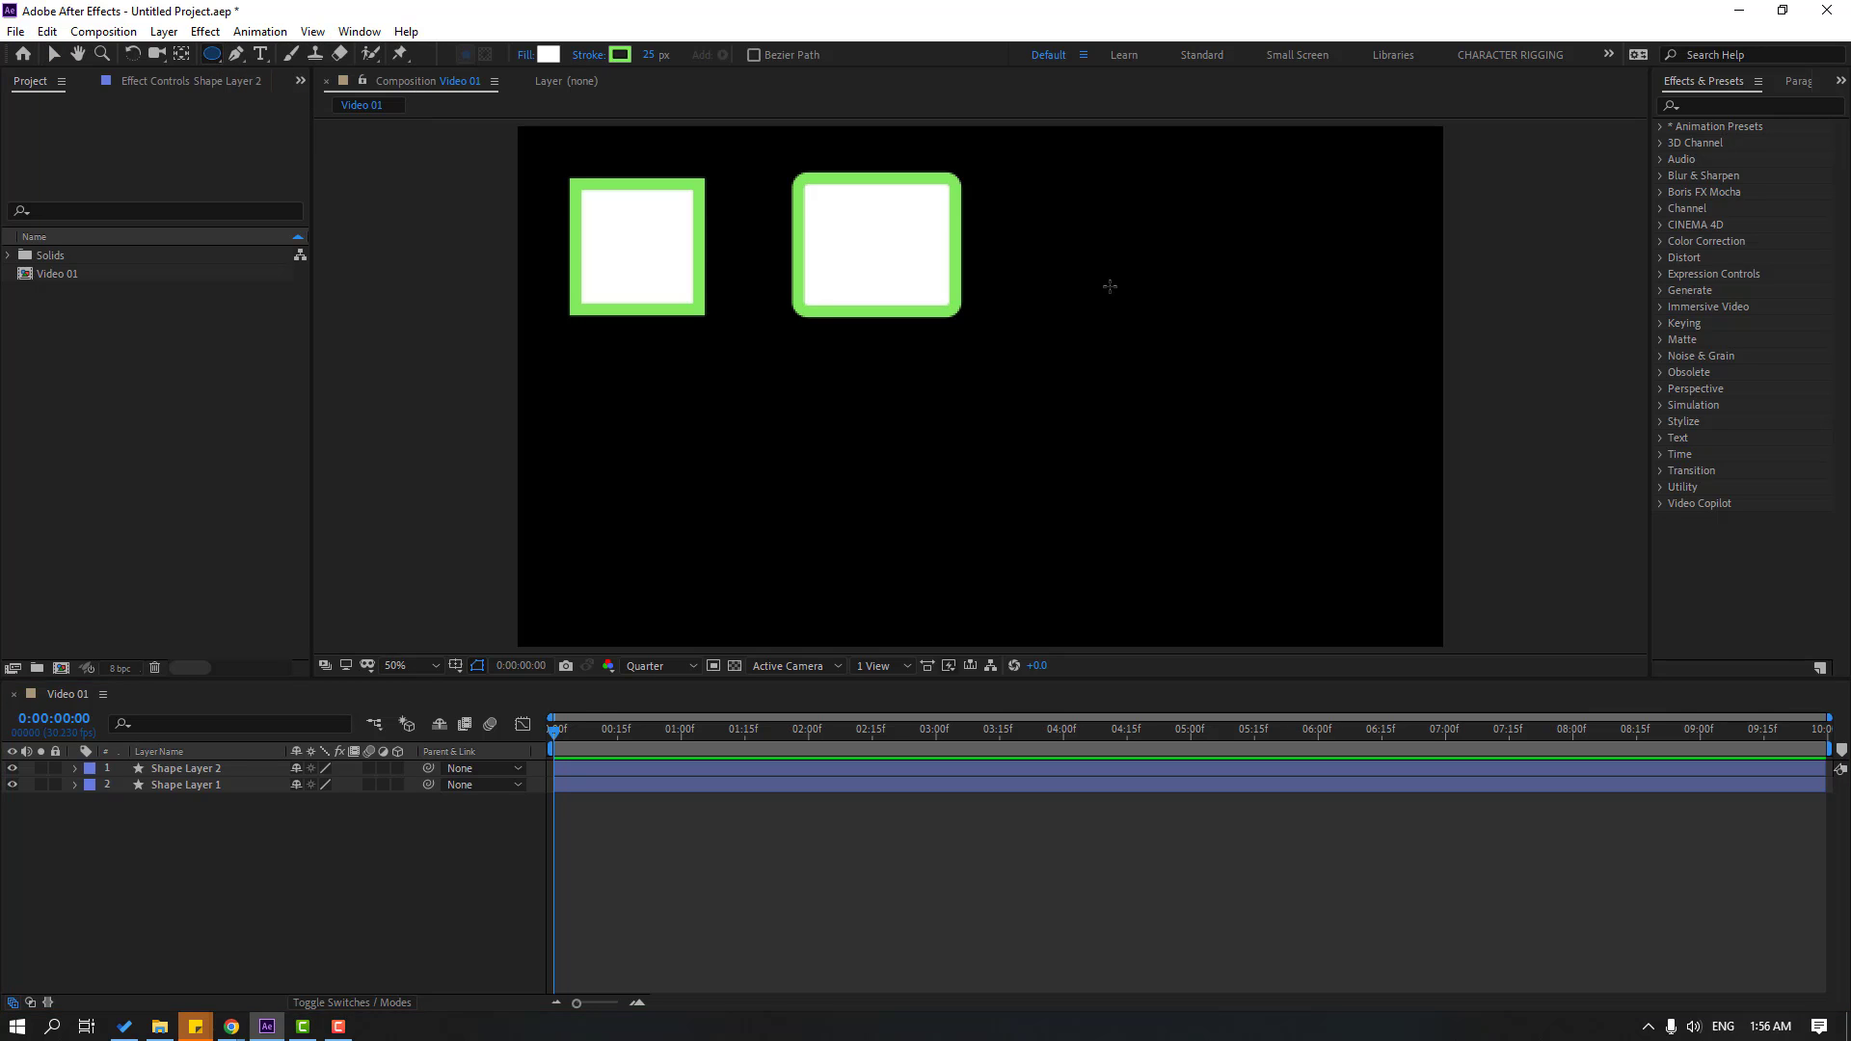
pyautogui.moveTo(1114, 215); pyautogui.dragTo(1270, 357)
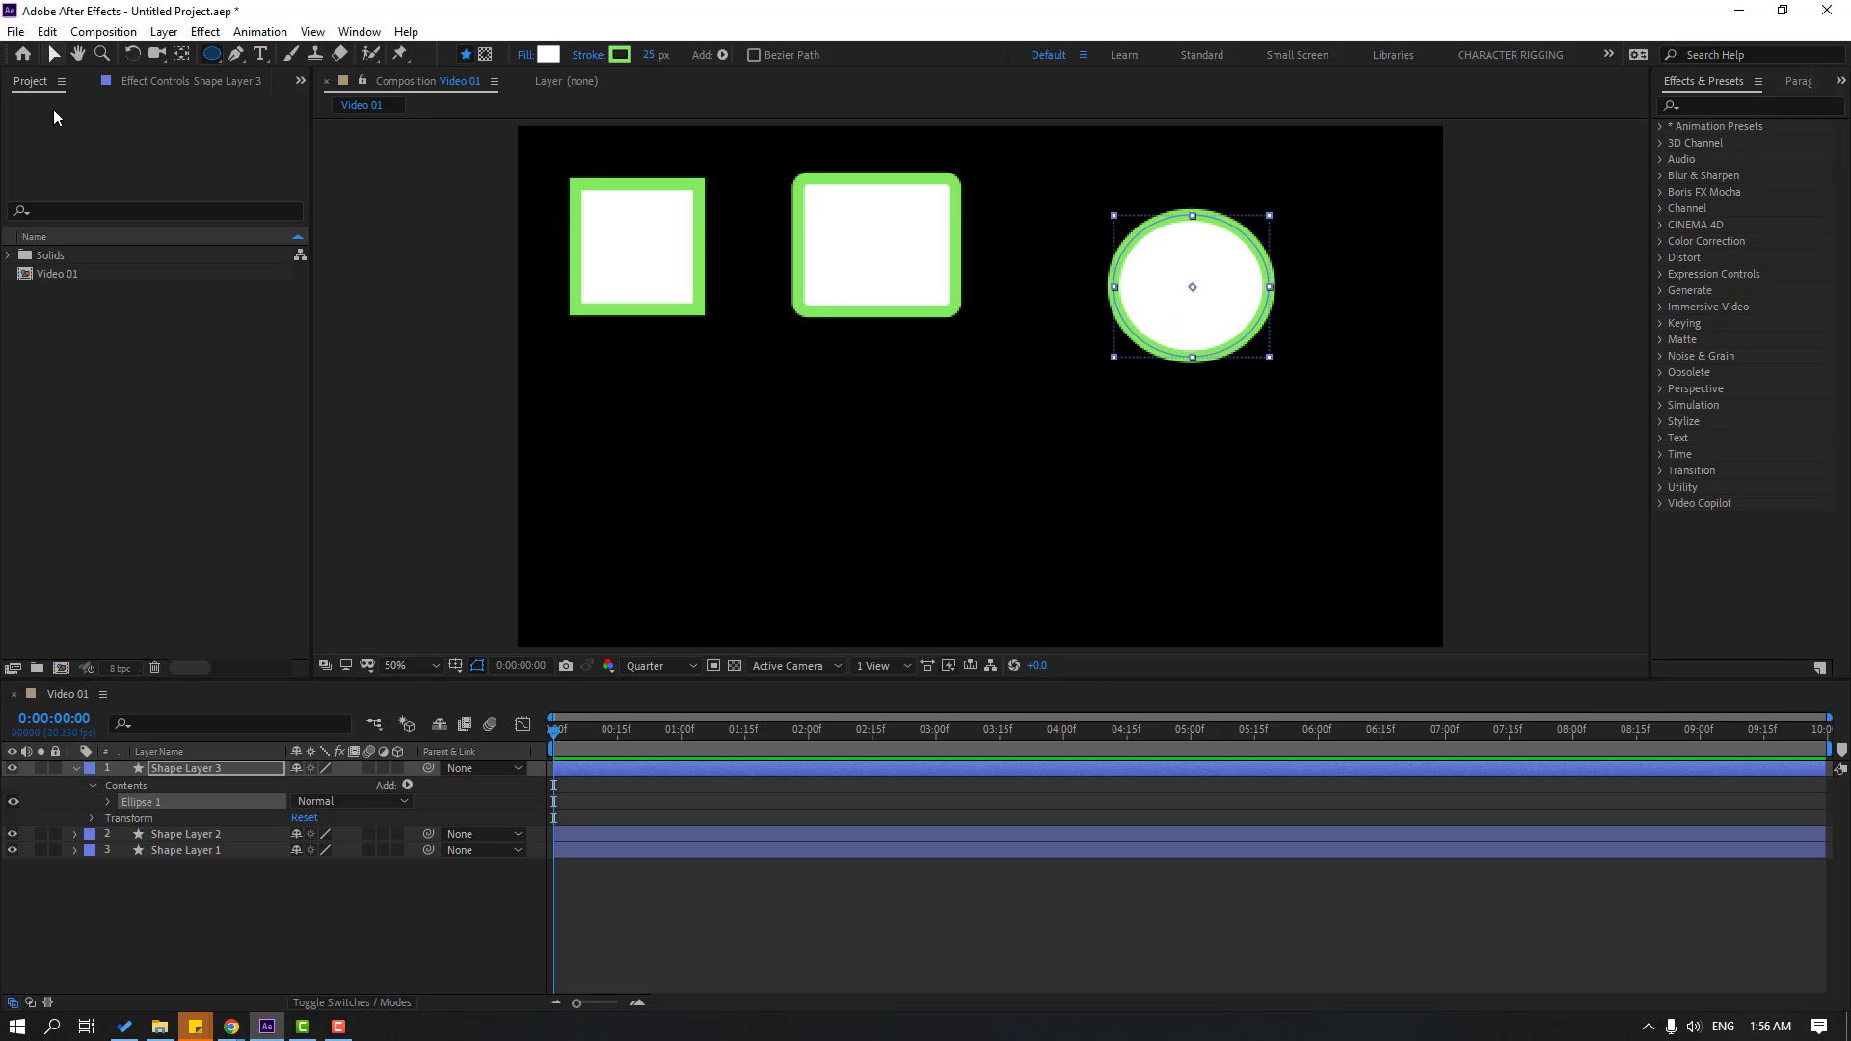
pyautogui.press('v')
pyautogui.click(75, 769)
pyautogui.click(107, 860)
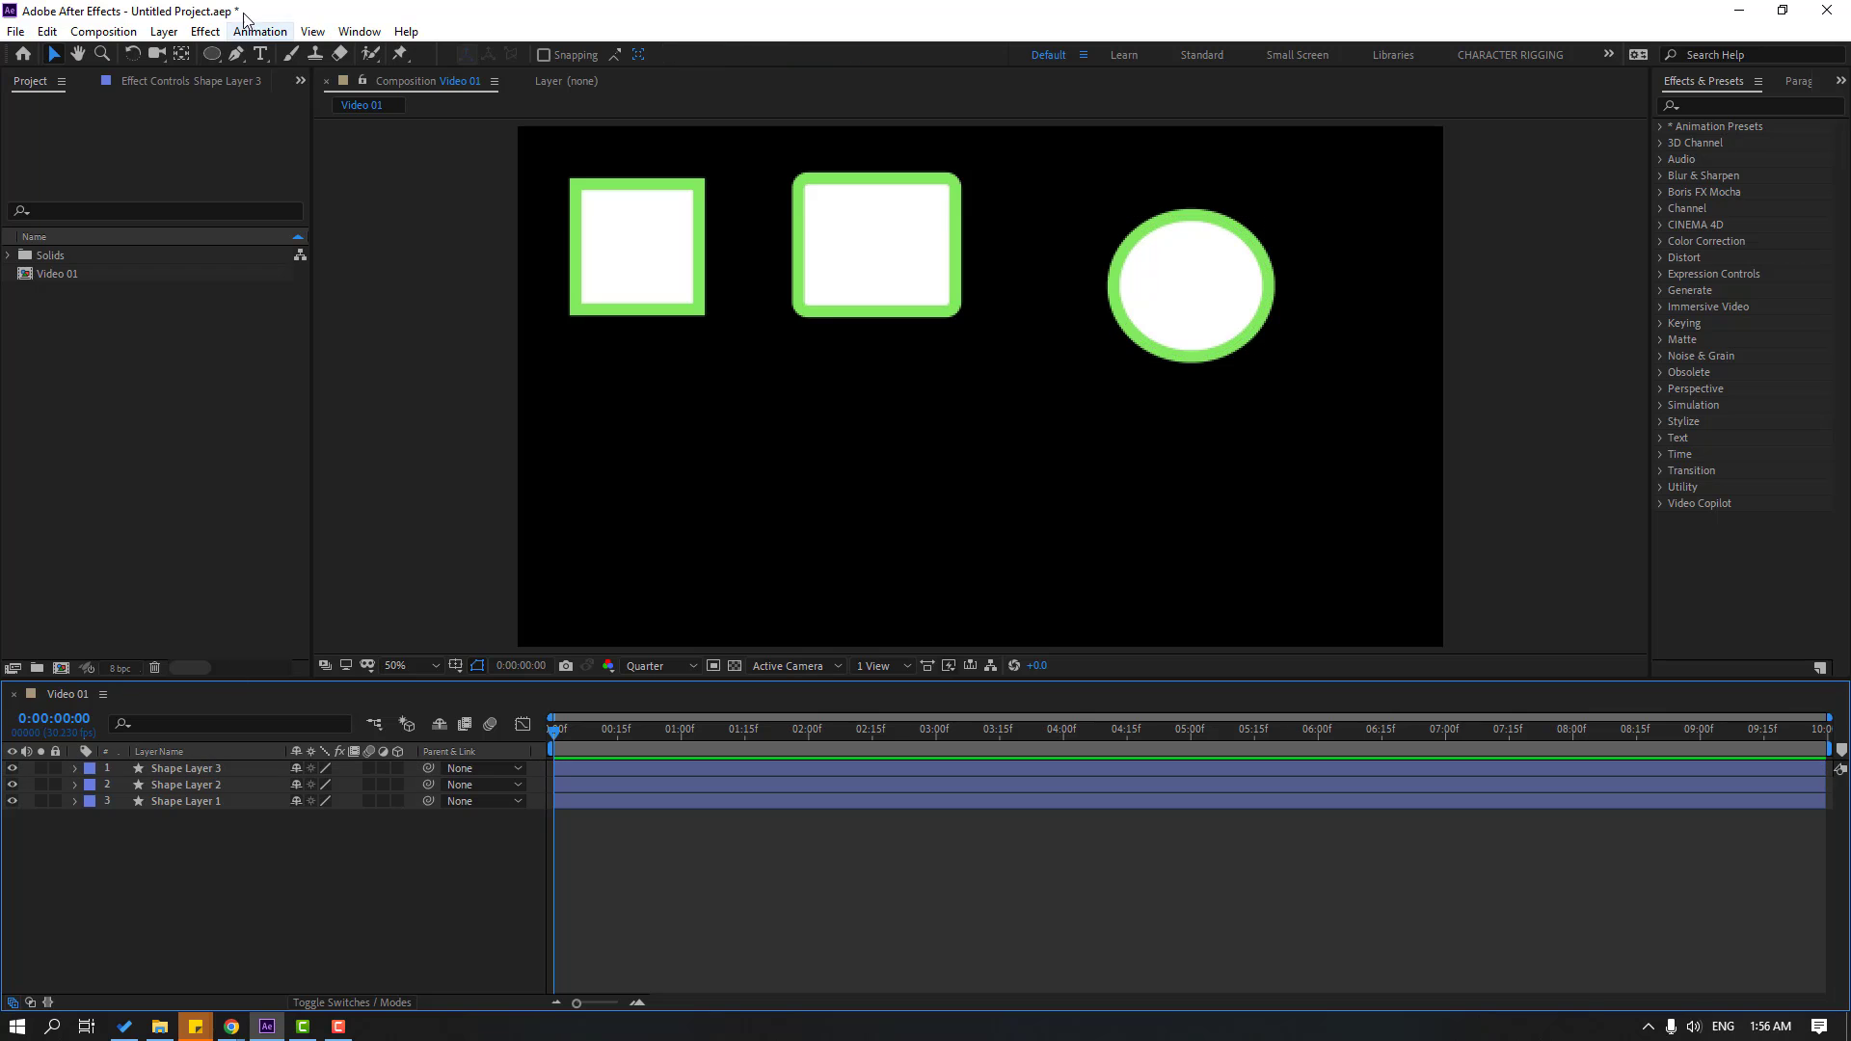
# Step: Draw a star below the square and move it down and right
pyautogui.click(214, 55)
pyautogui.click(290, 138)
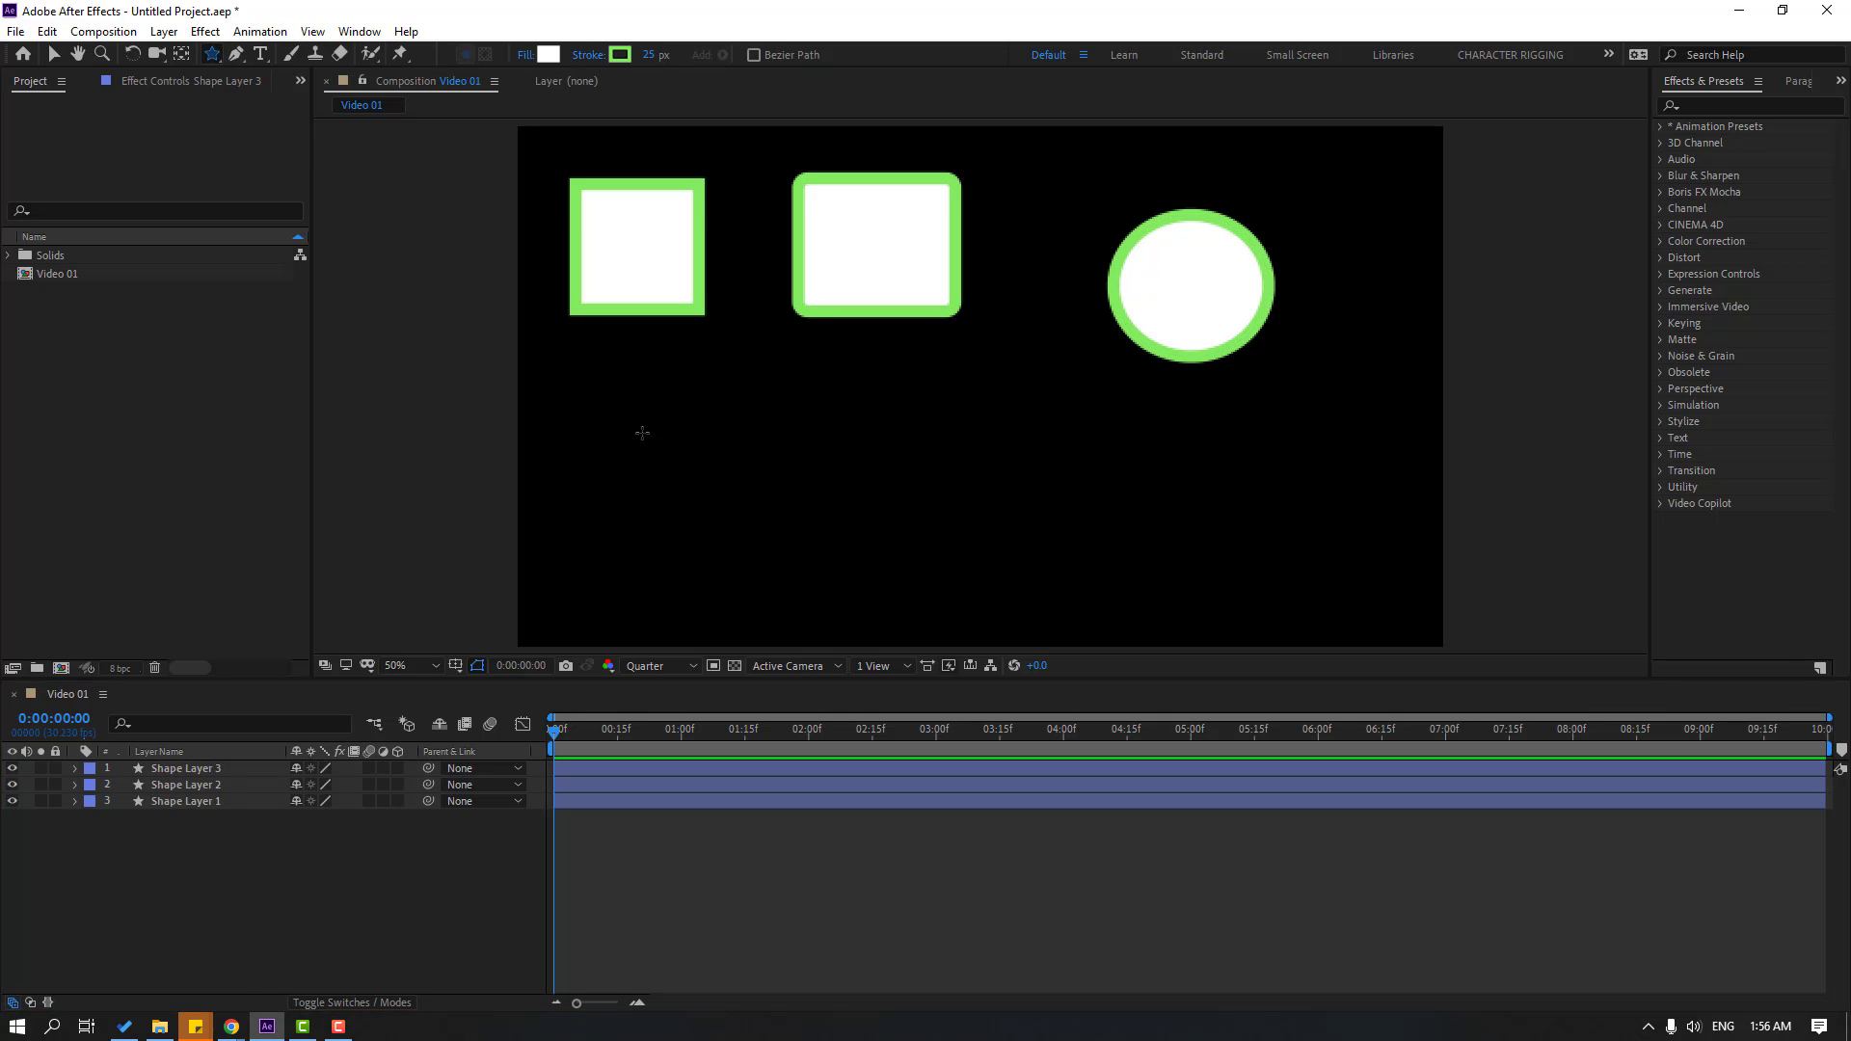
pyautogui.moveTo(603, 428)
pyautogui.mouseDown()
pyautogui.moveTo(706, 517)
pyautogui.moveTo(675, 492)
pyautogui.mouseUp()
pyautogui.press('v')
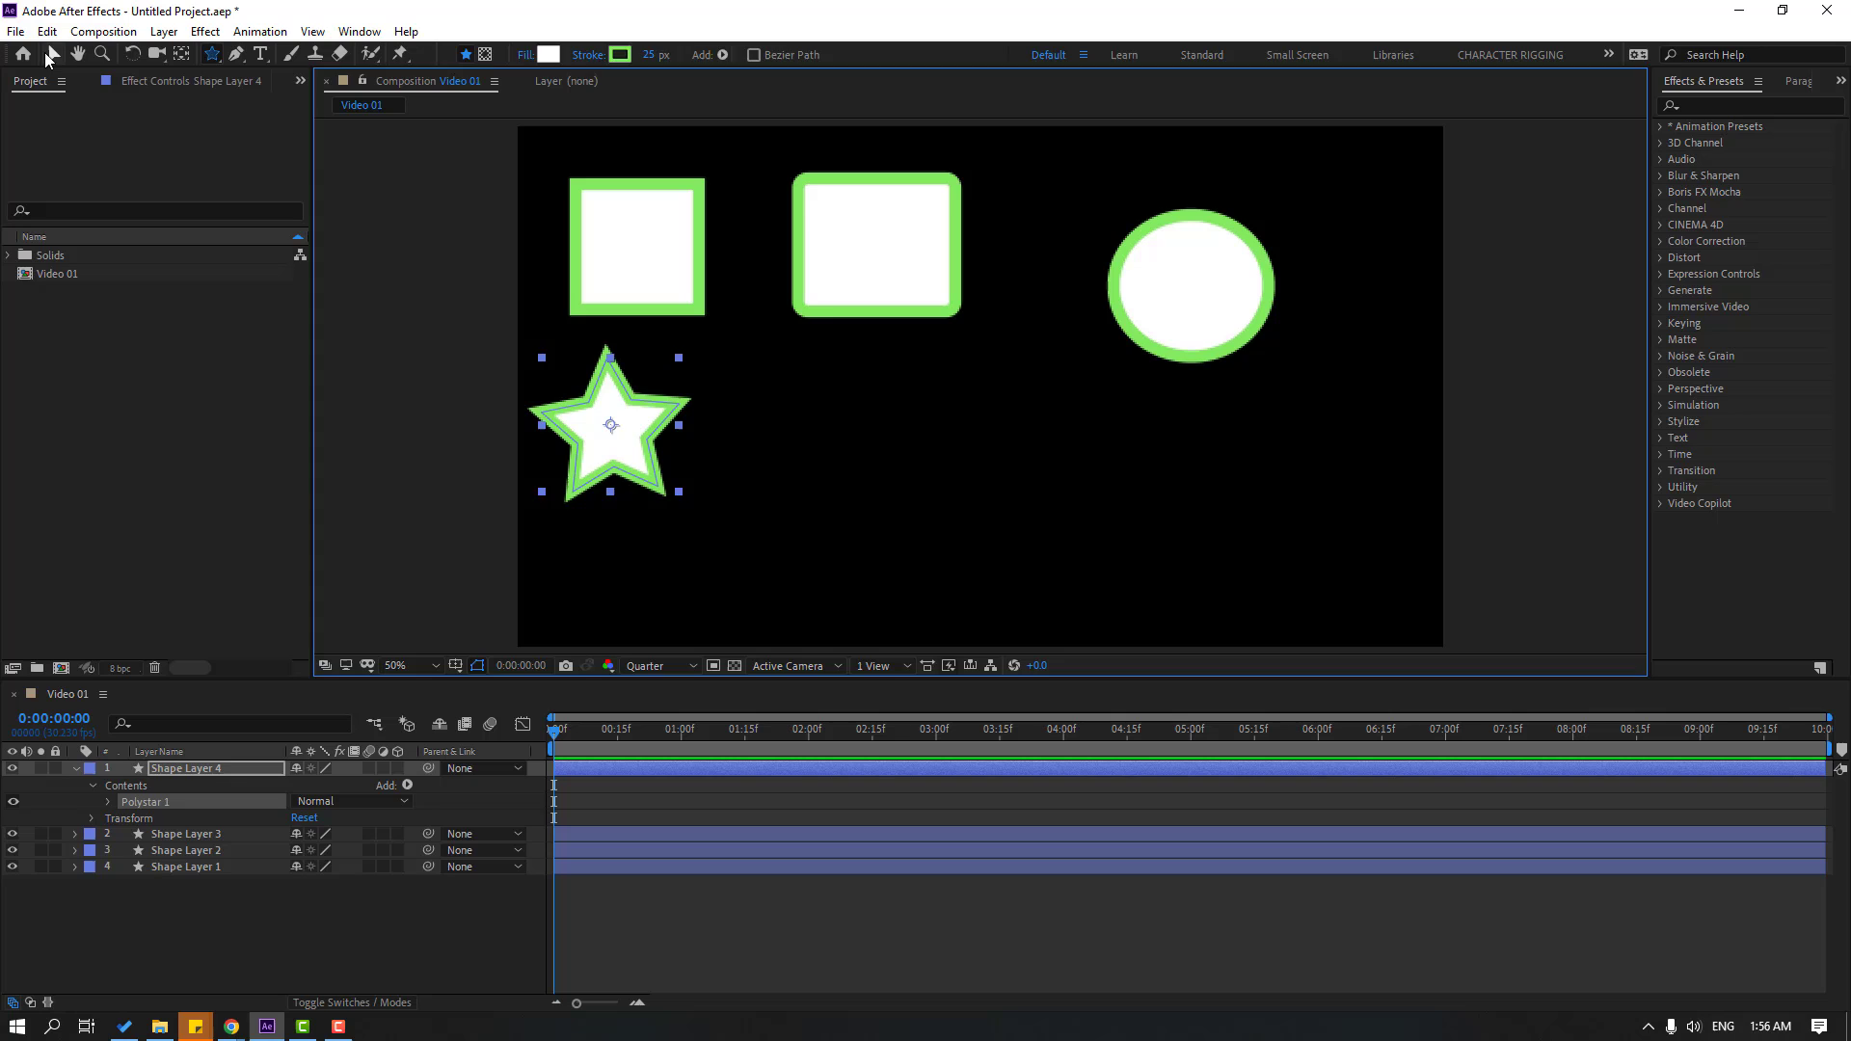
pyautogui.moveTo(631, 411); pyautogui.dragTo(690, 441)
pyautogui.click(78, 770)
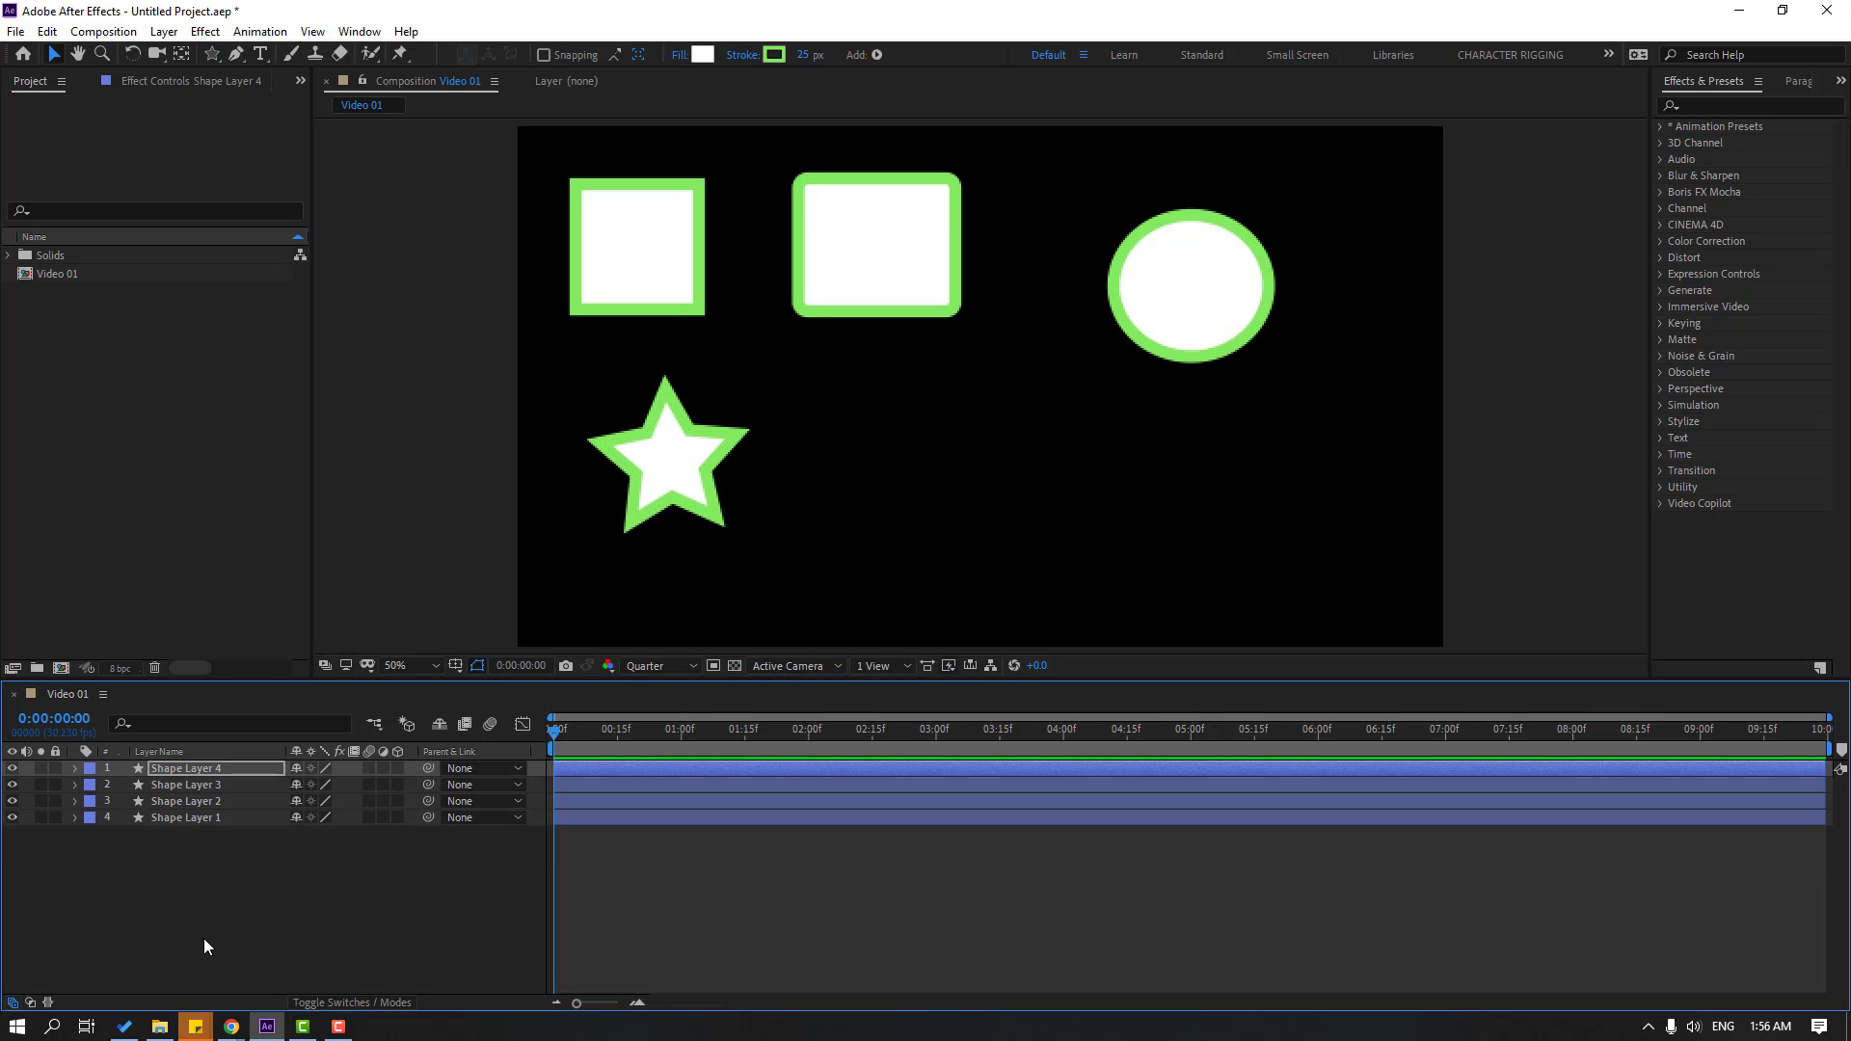
pyautogui.click(207, 939)
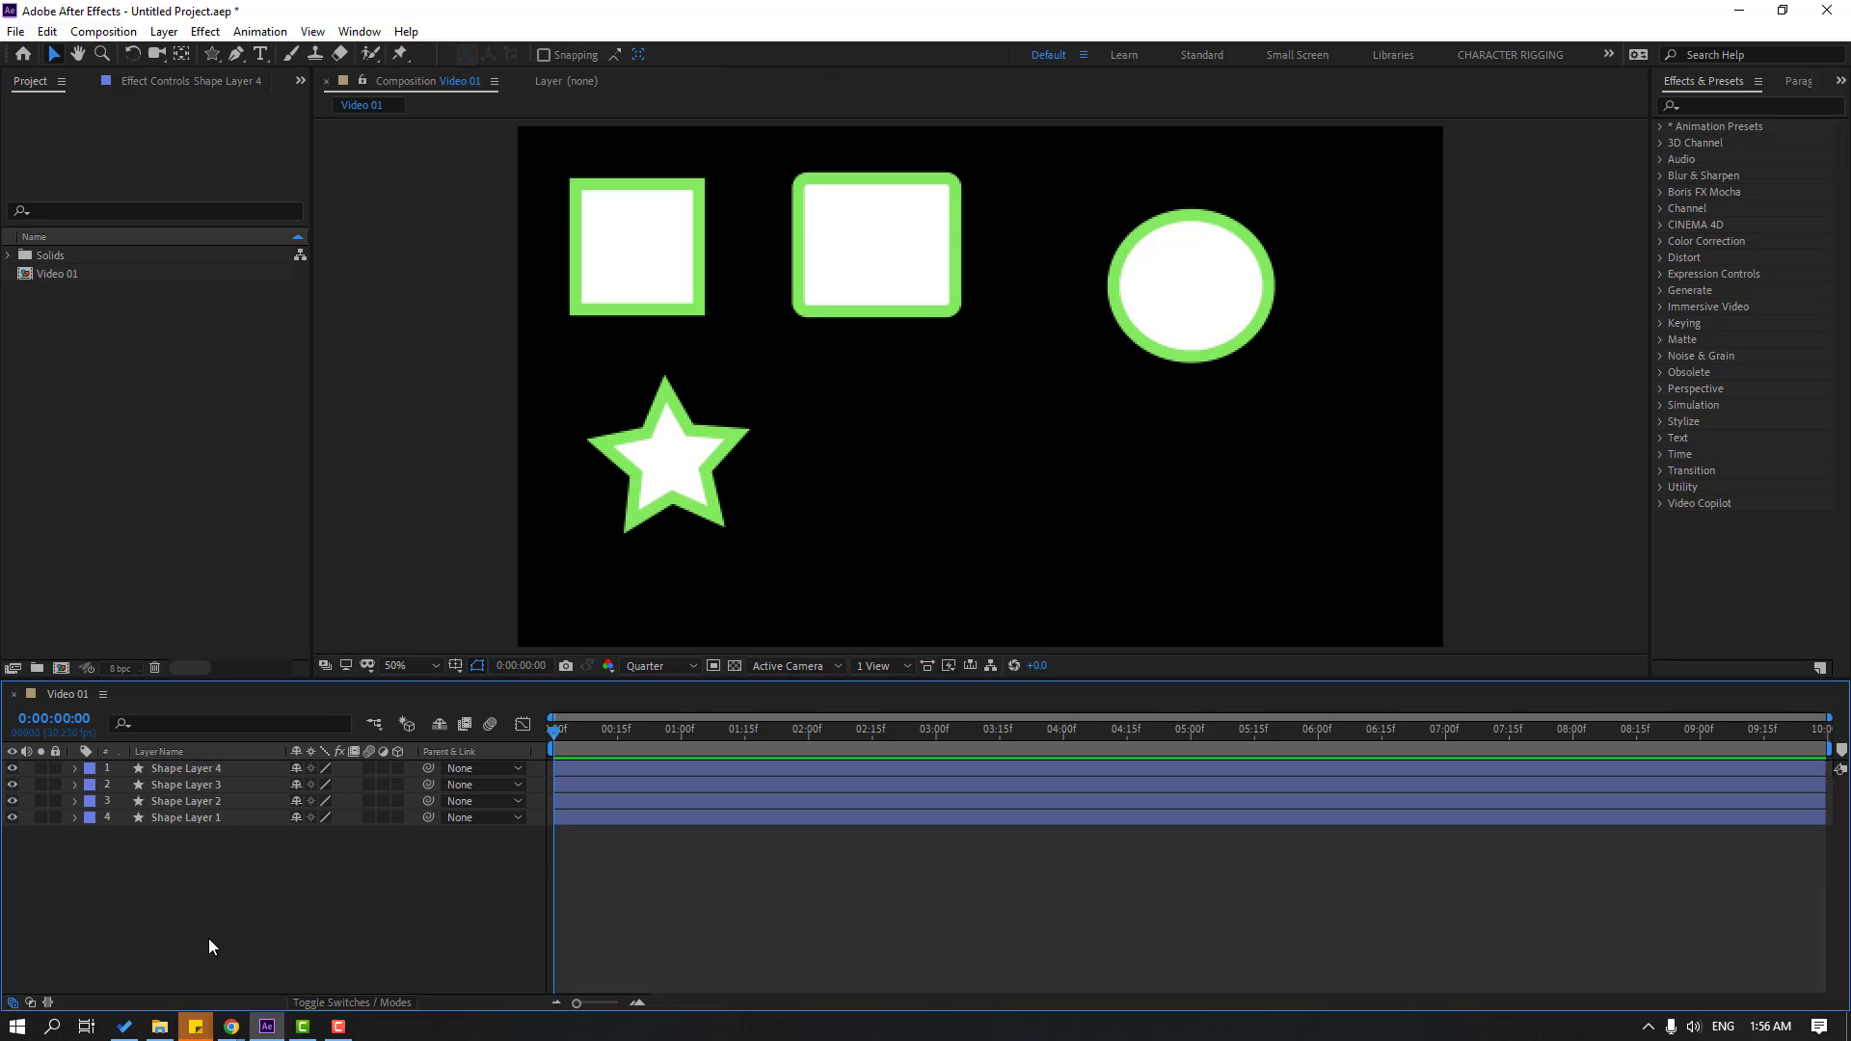
# Step: Show Video 01 as a flowchart and expand it to reveal its layers
pyautogui.rightClick(163, 876)
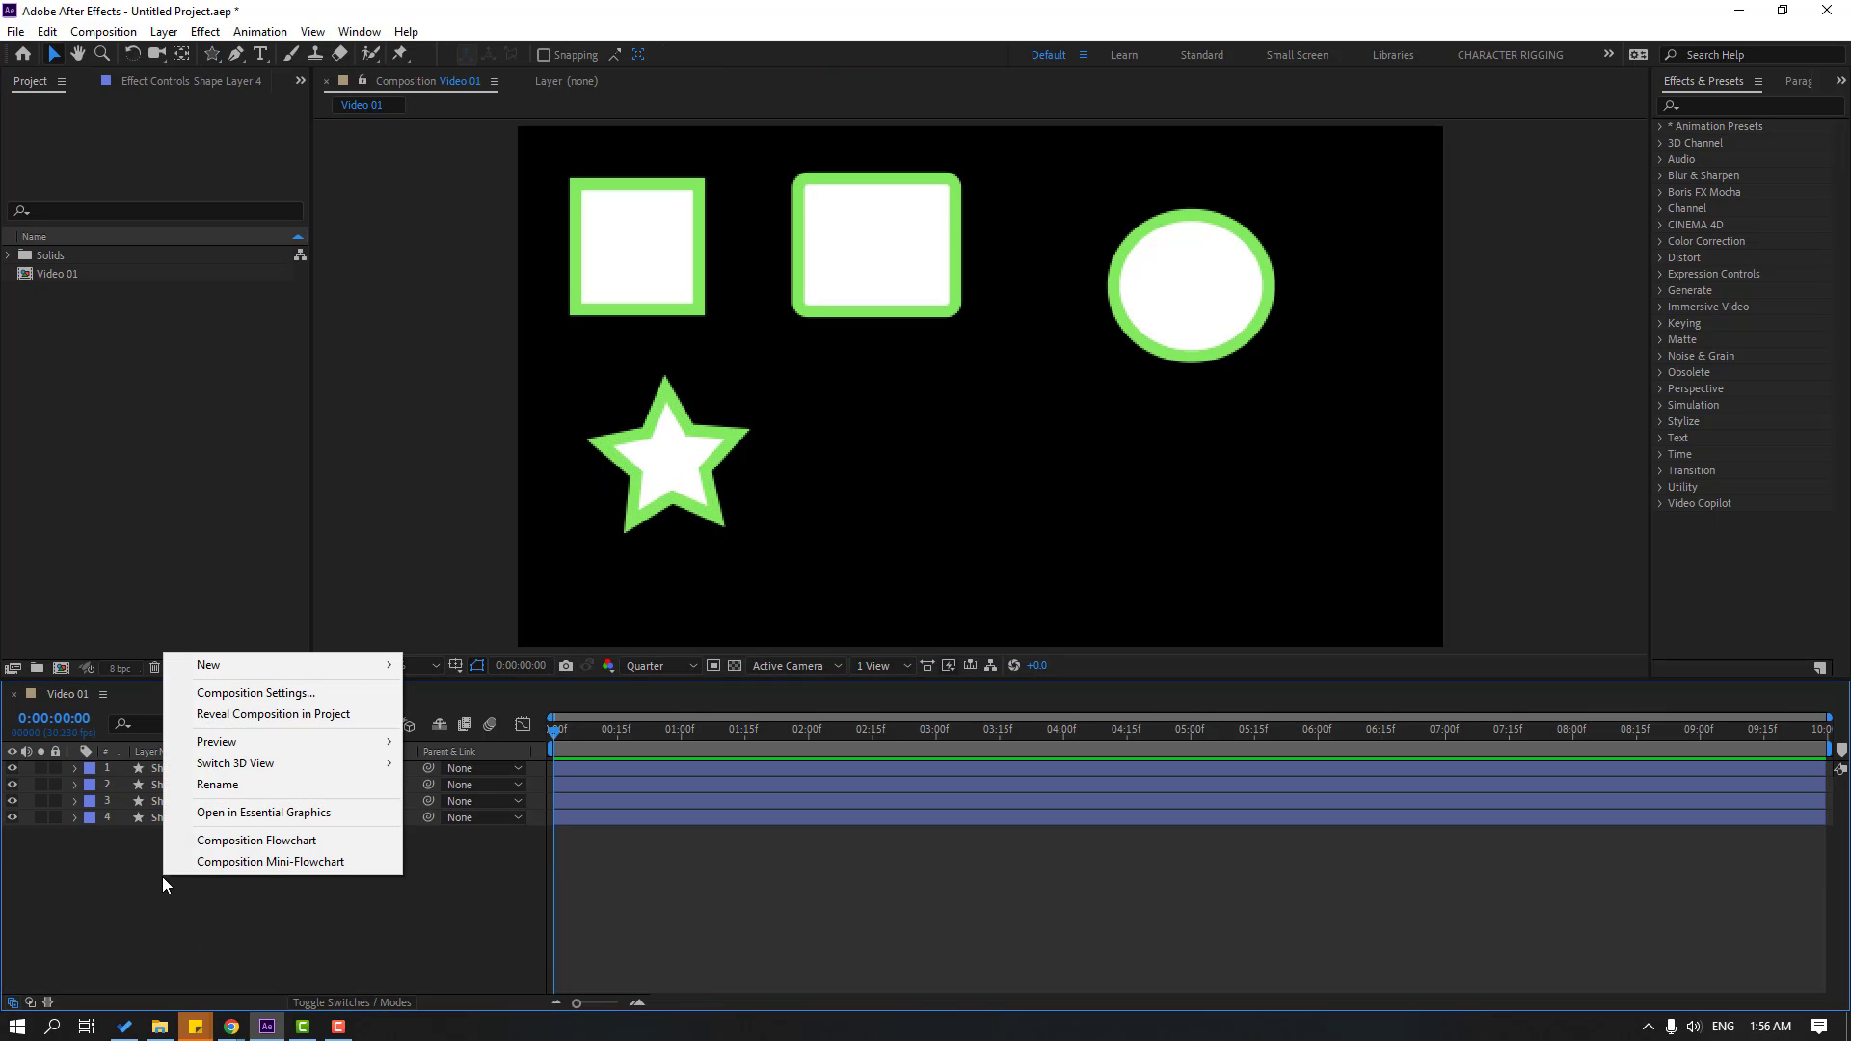
pyautogui.click(300, 843)
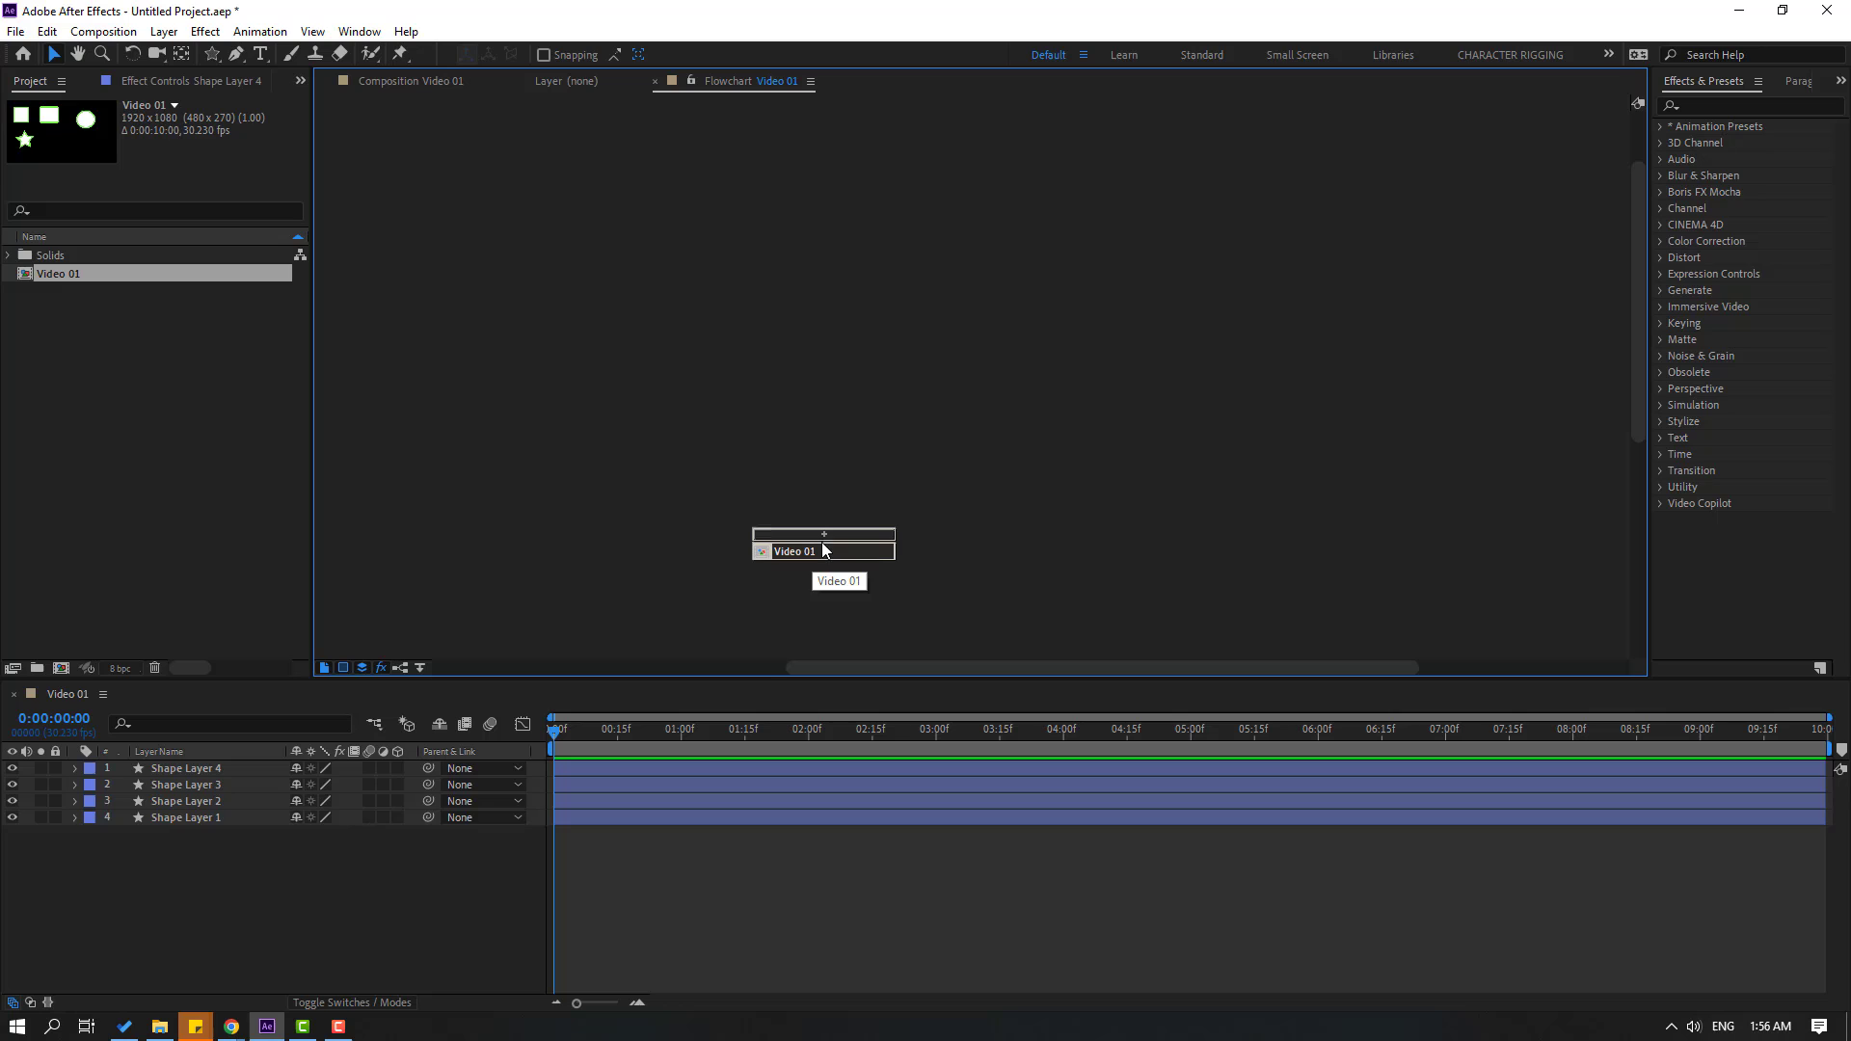
pyautogui.click(824, 534)
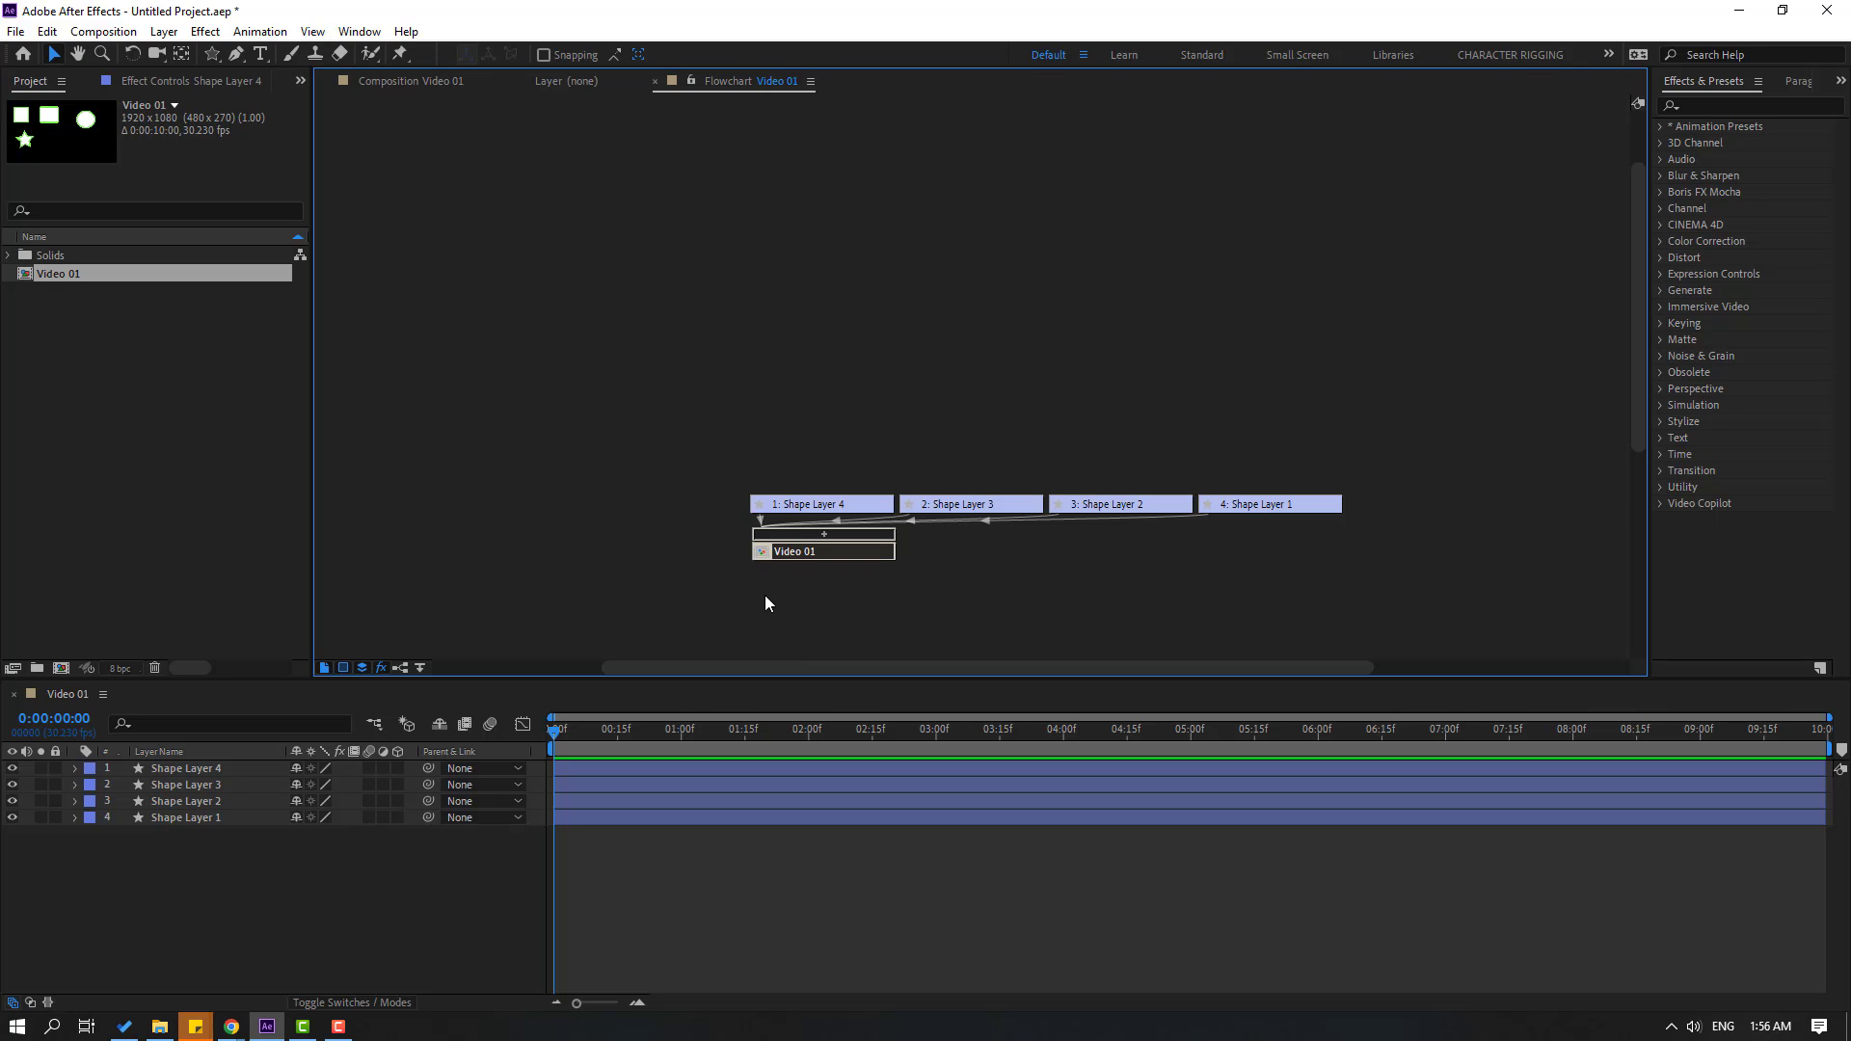
# Step: Fan the four Shape Layer nodes out across the top of the flowchart
pyautogui.moveTo(816, 505); pyautogui.dragTo(599, 235)
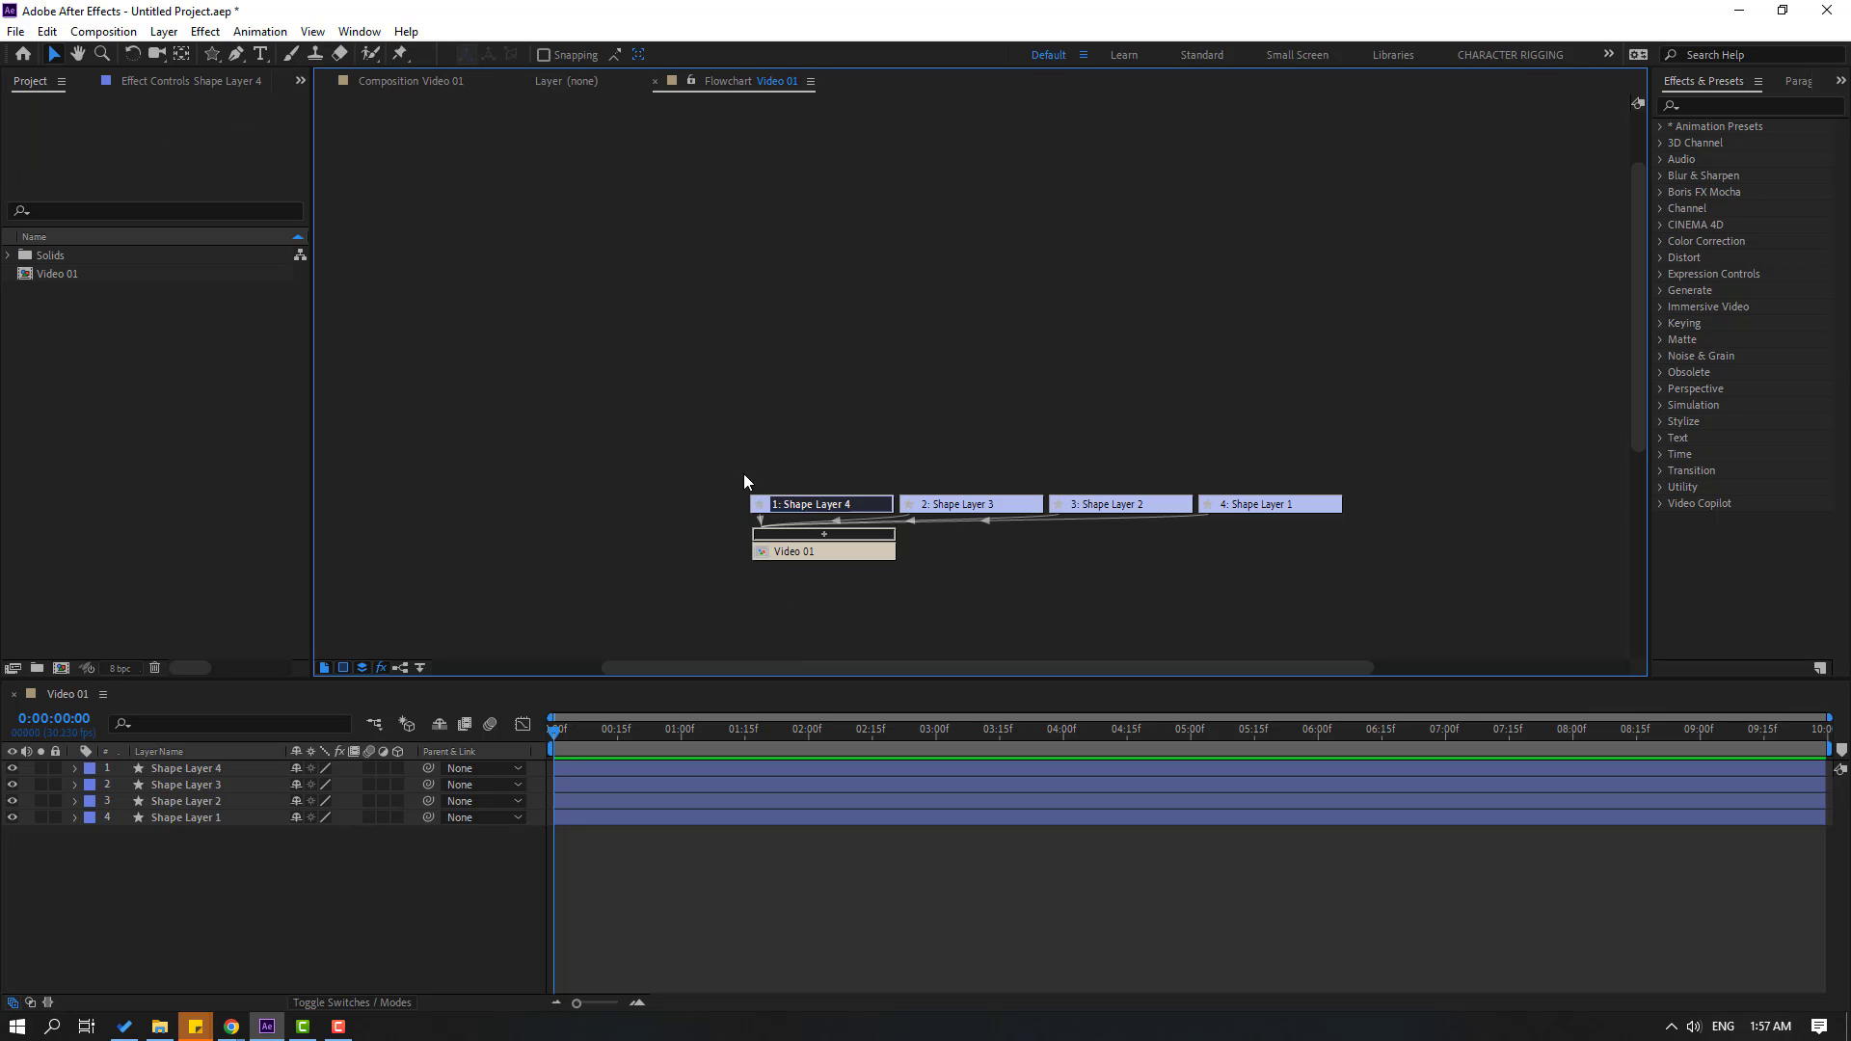
pyautogui.moveTo(1003, 505); pyautogui.dragTo(897, 228)
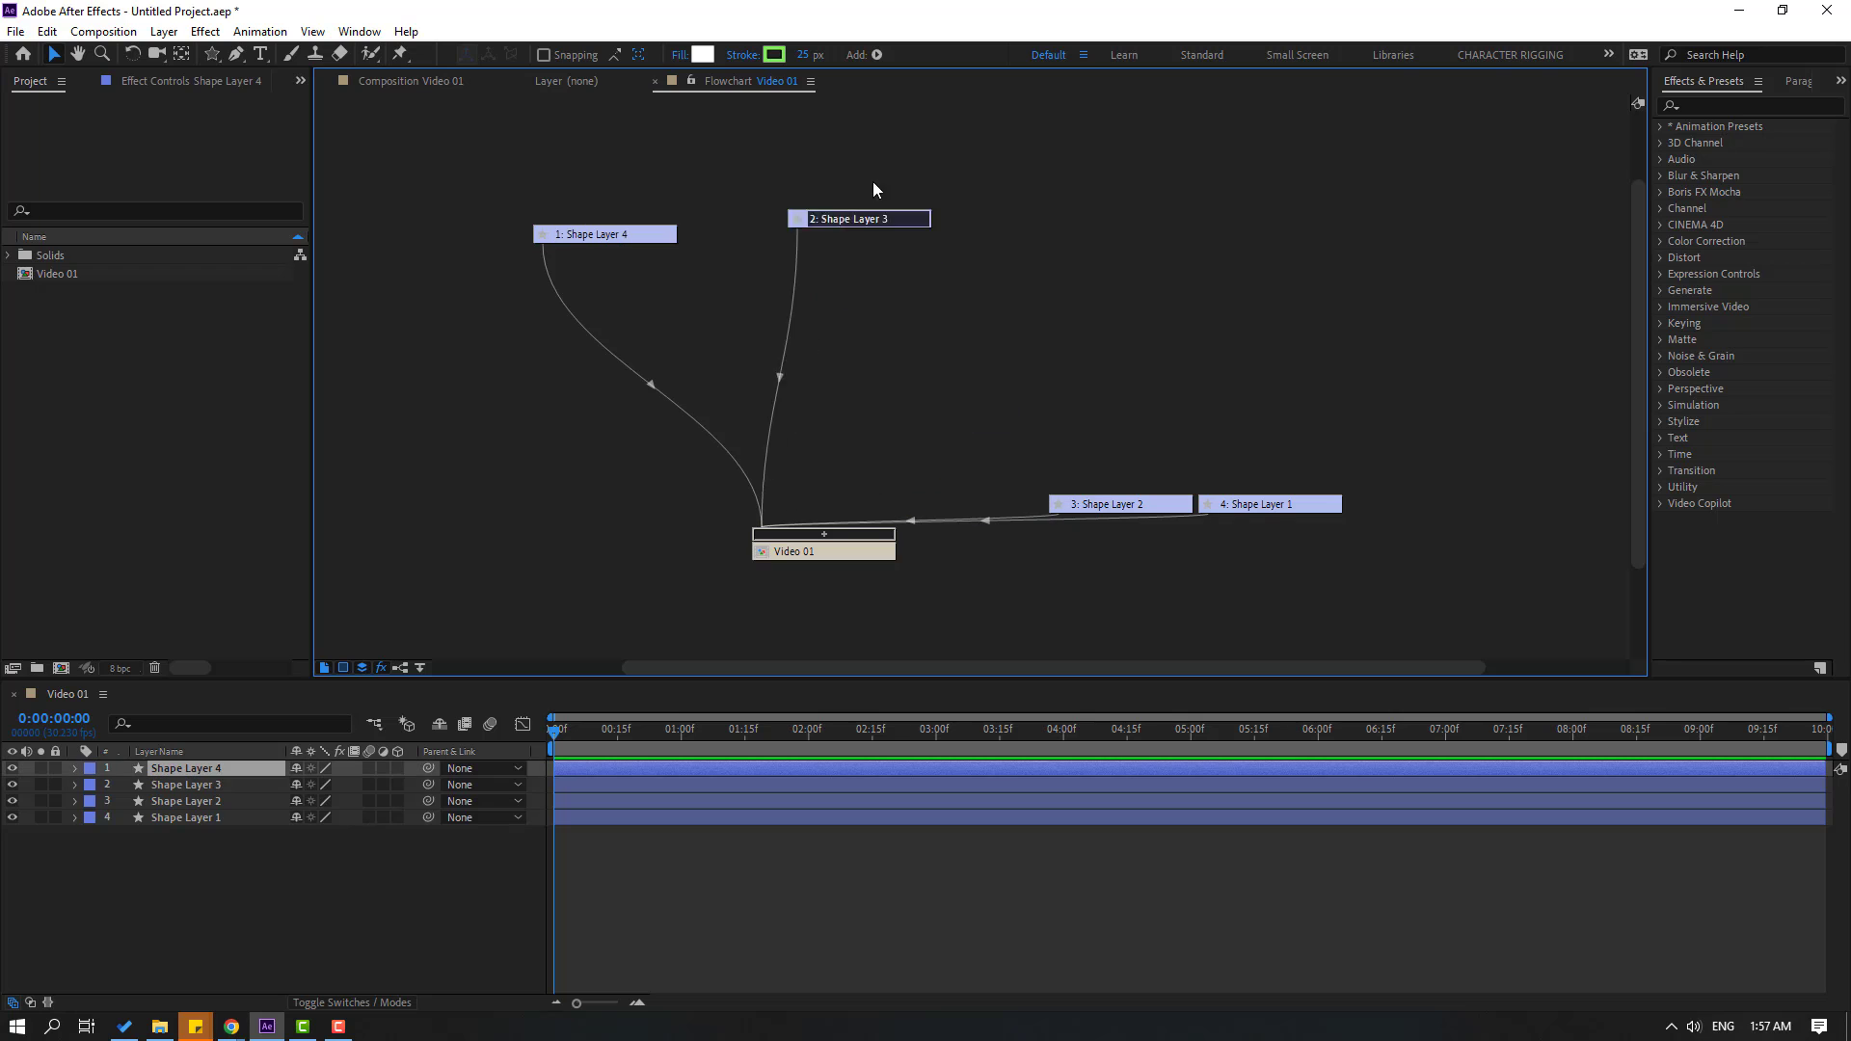
pyautogui.moveTo(1071, 503); pyautogui.dragTo(1051, 241)
pyautogui.moveTo(1335, 499); pyautogui.dragTo(1378, 276)
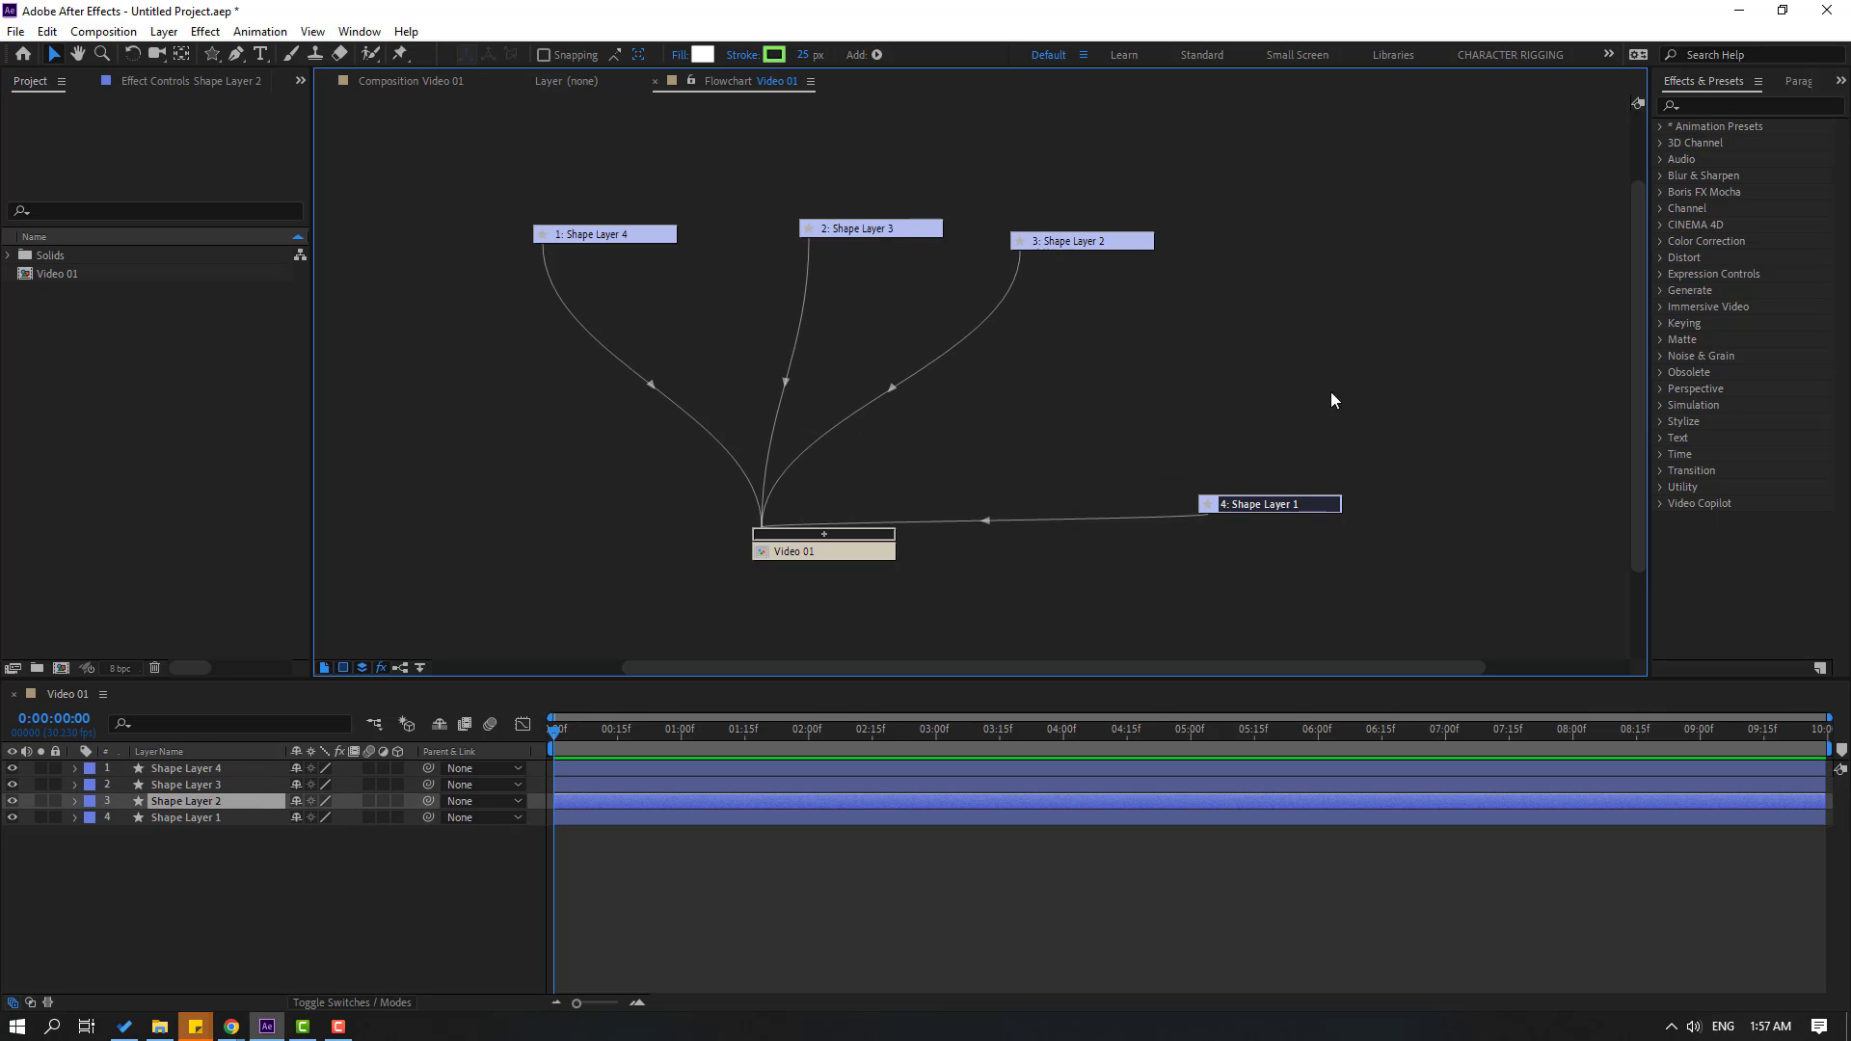
pyautogui.moveTo(817, 553); pyautogui.dragTo(848, 554)
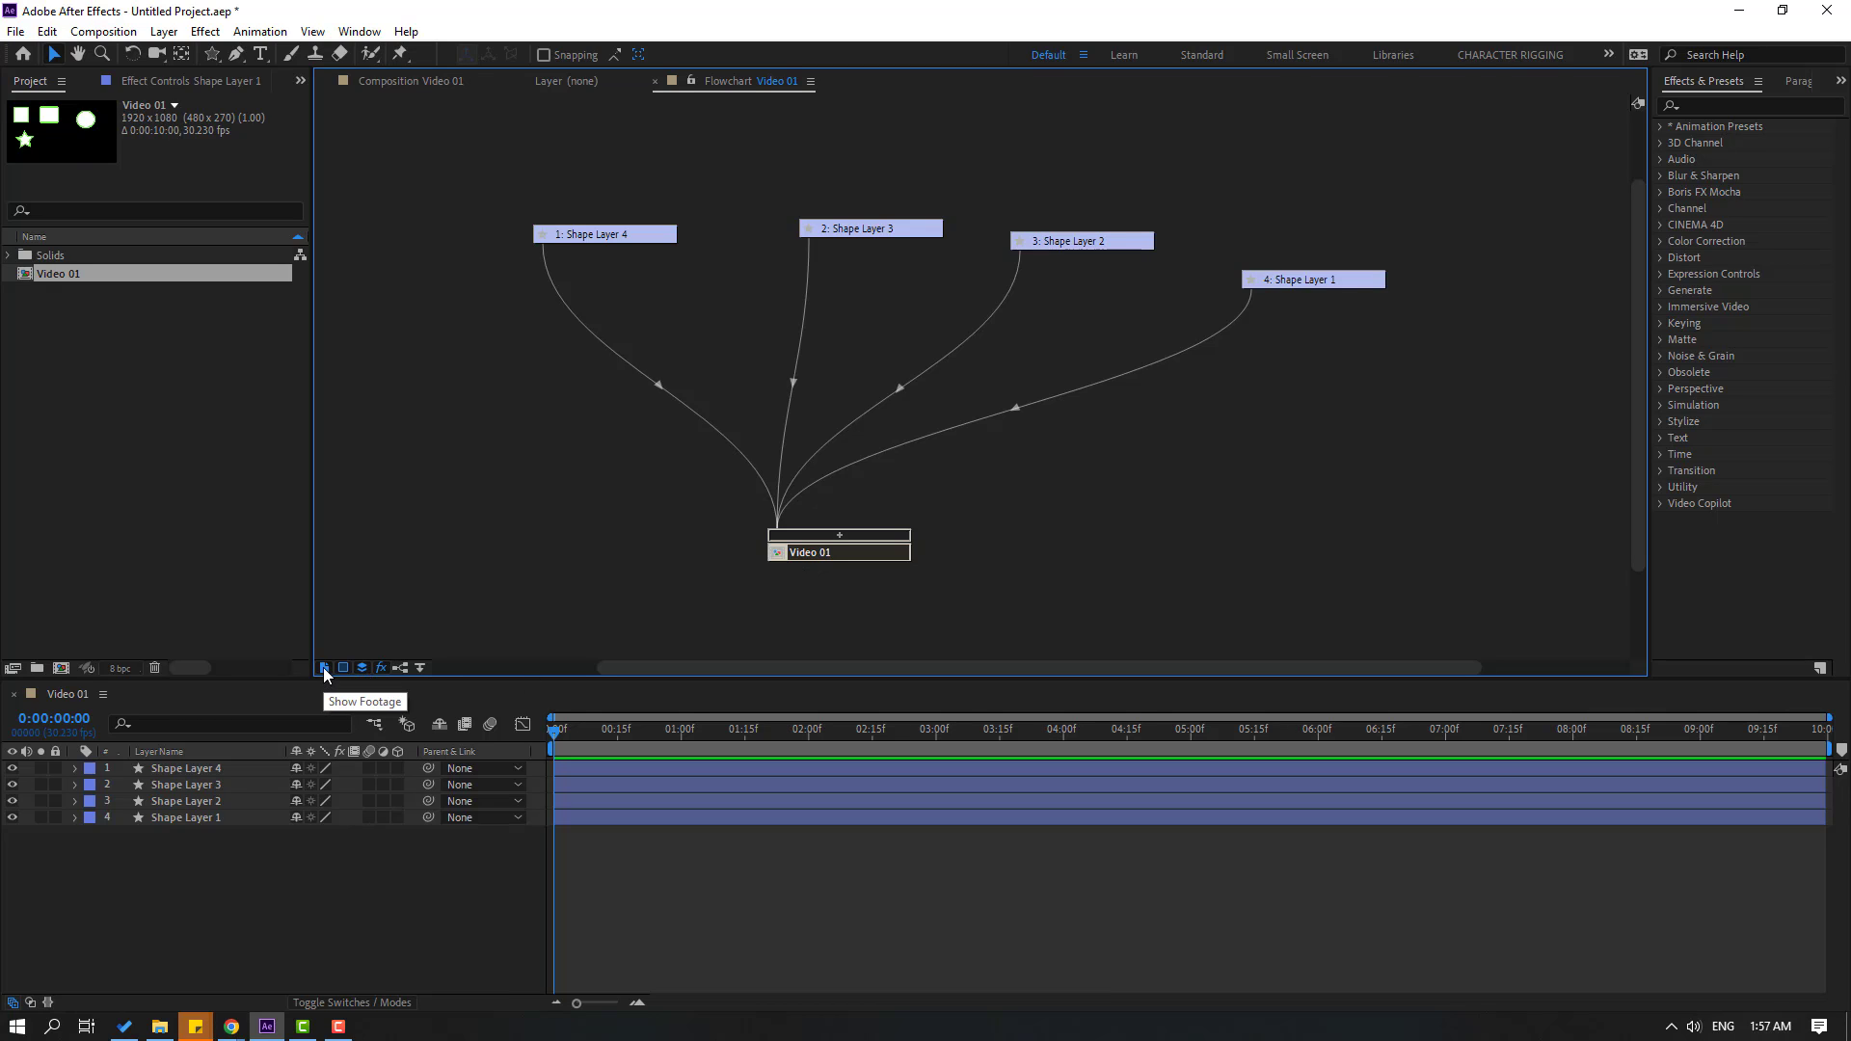
# Step: Add a new solid named 'File' to Video 01
pyautogui.click(324, 668)
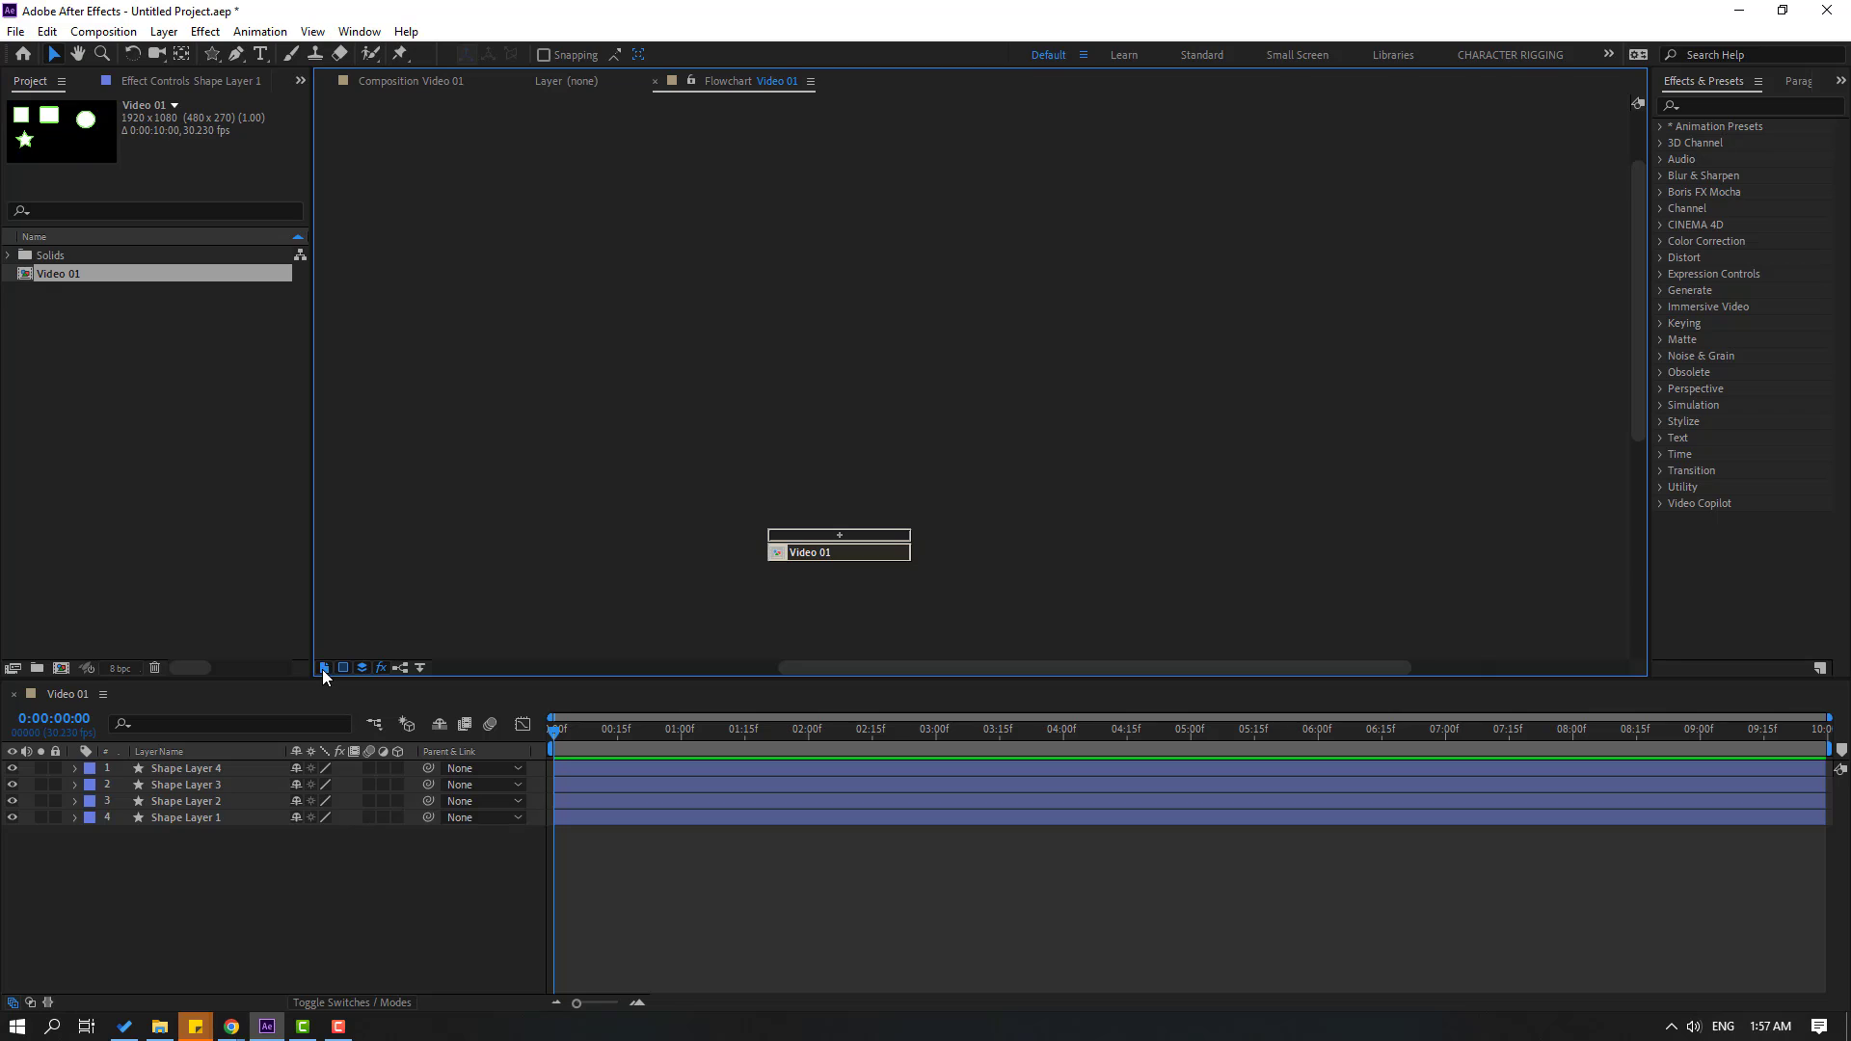
pyautogui.click(324, 669)
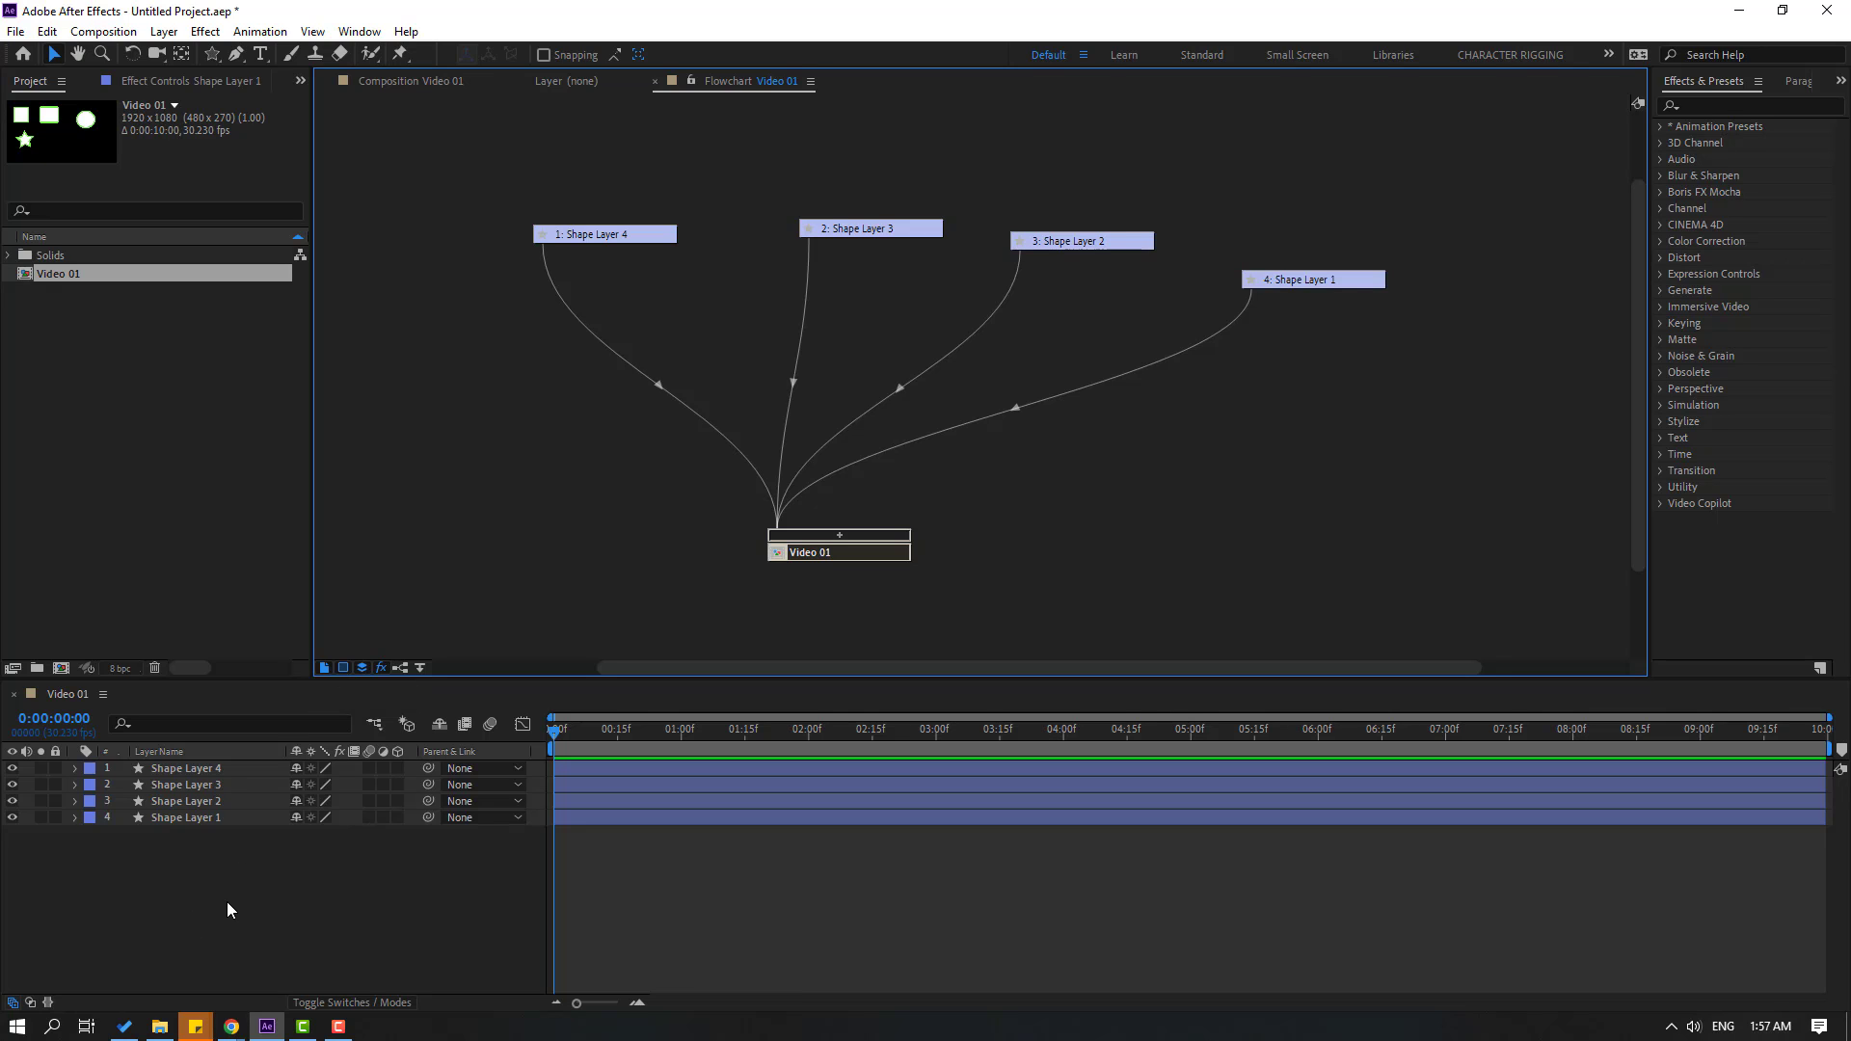
pyautogui.rightClick(181, 908)
pyautogui.moveTo(281, 690)
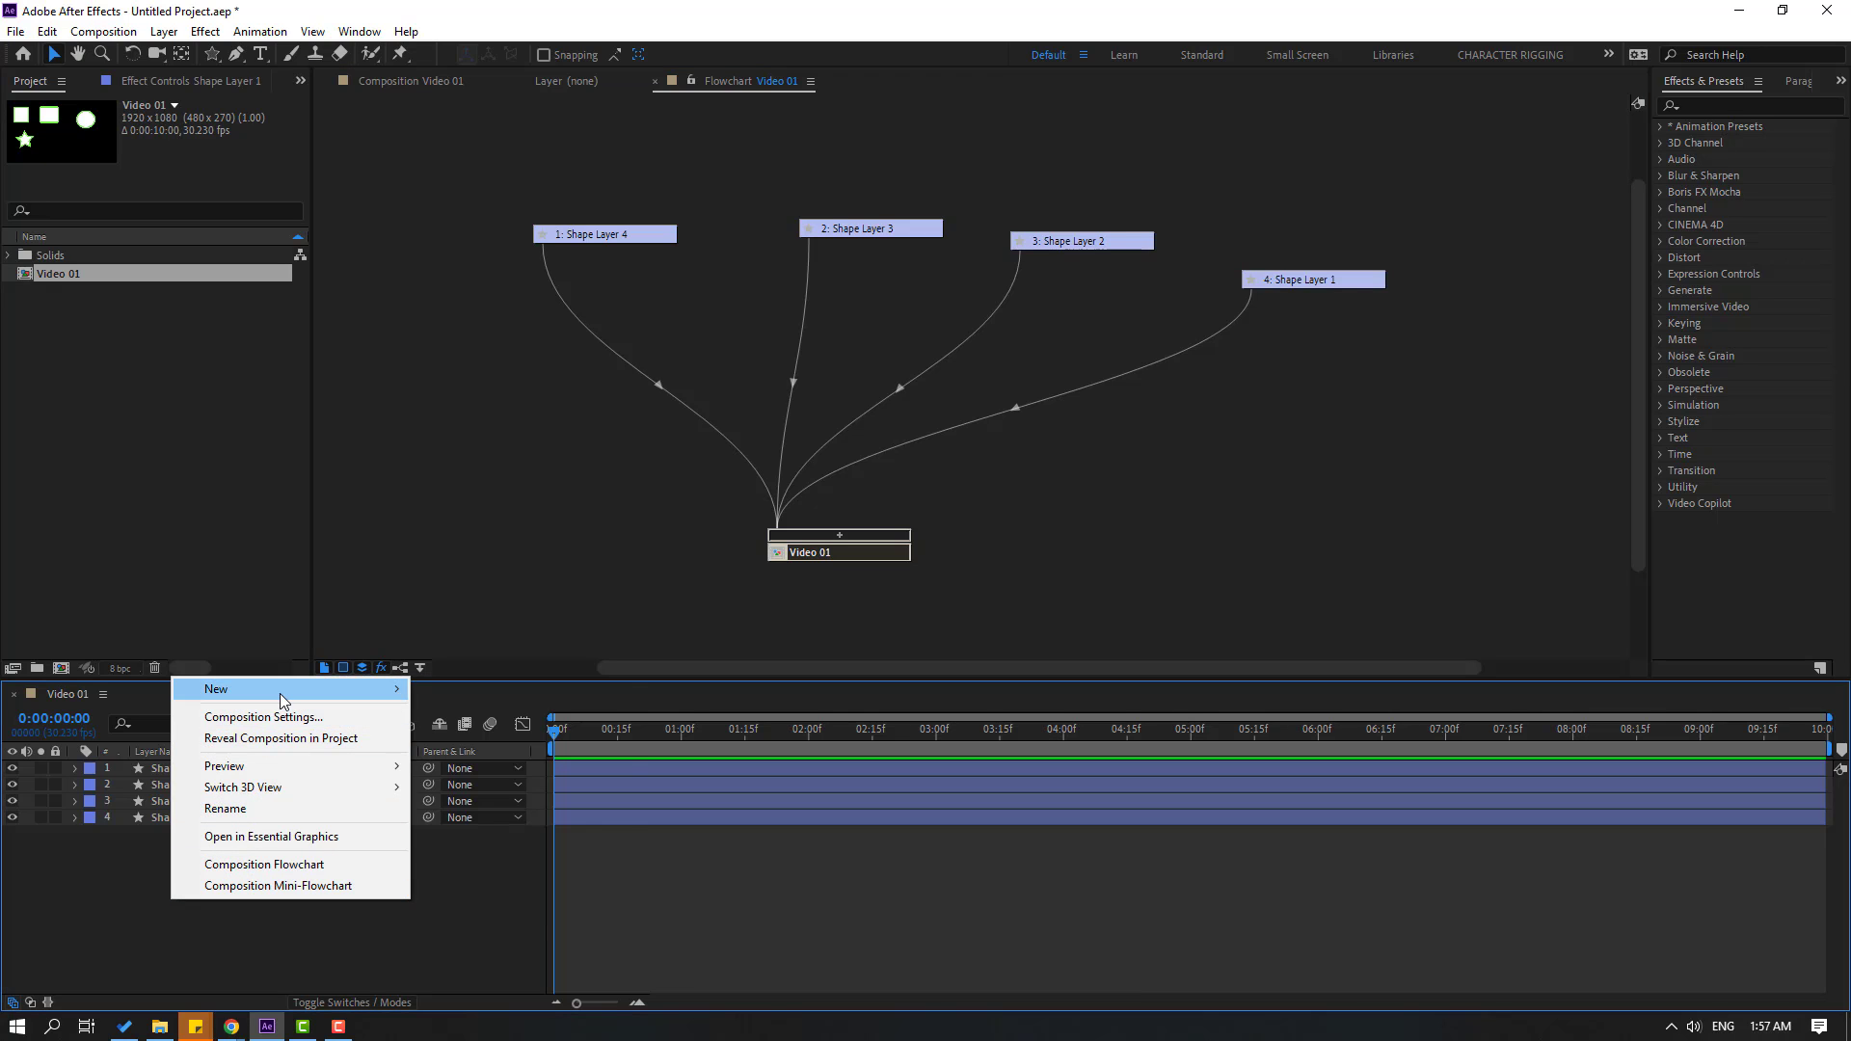
pyautogui.click(495, 736)
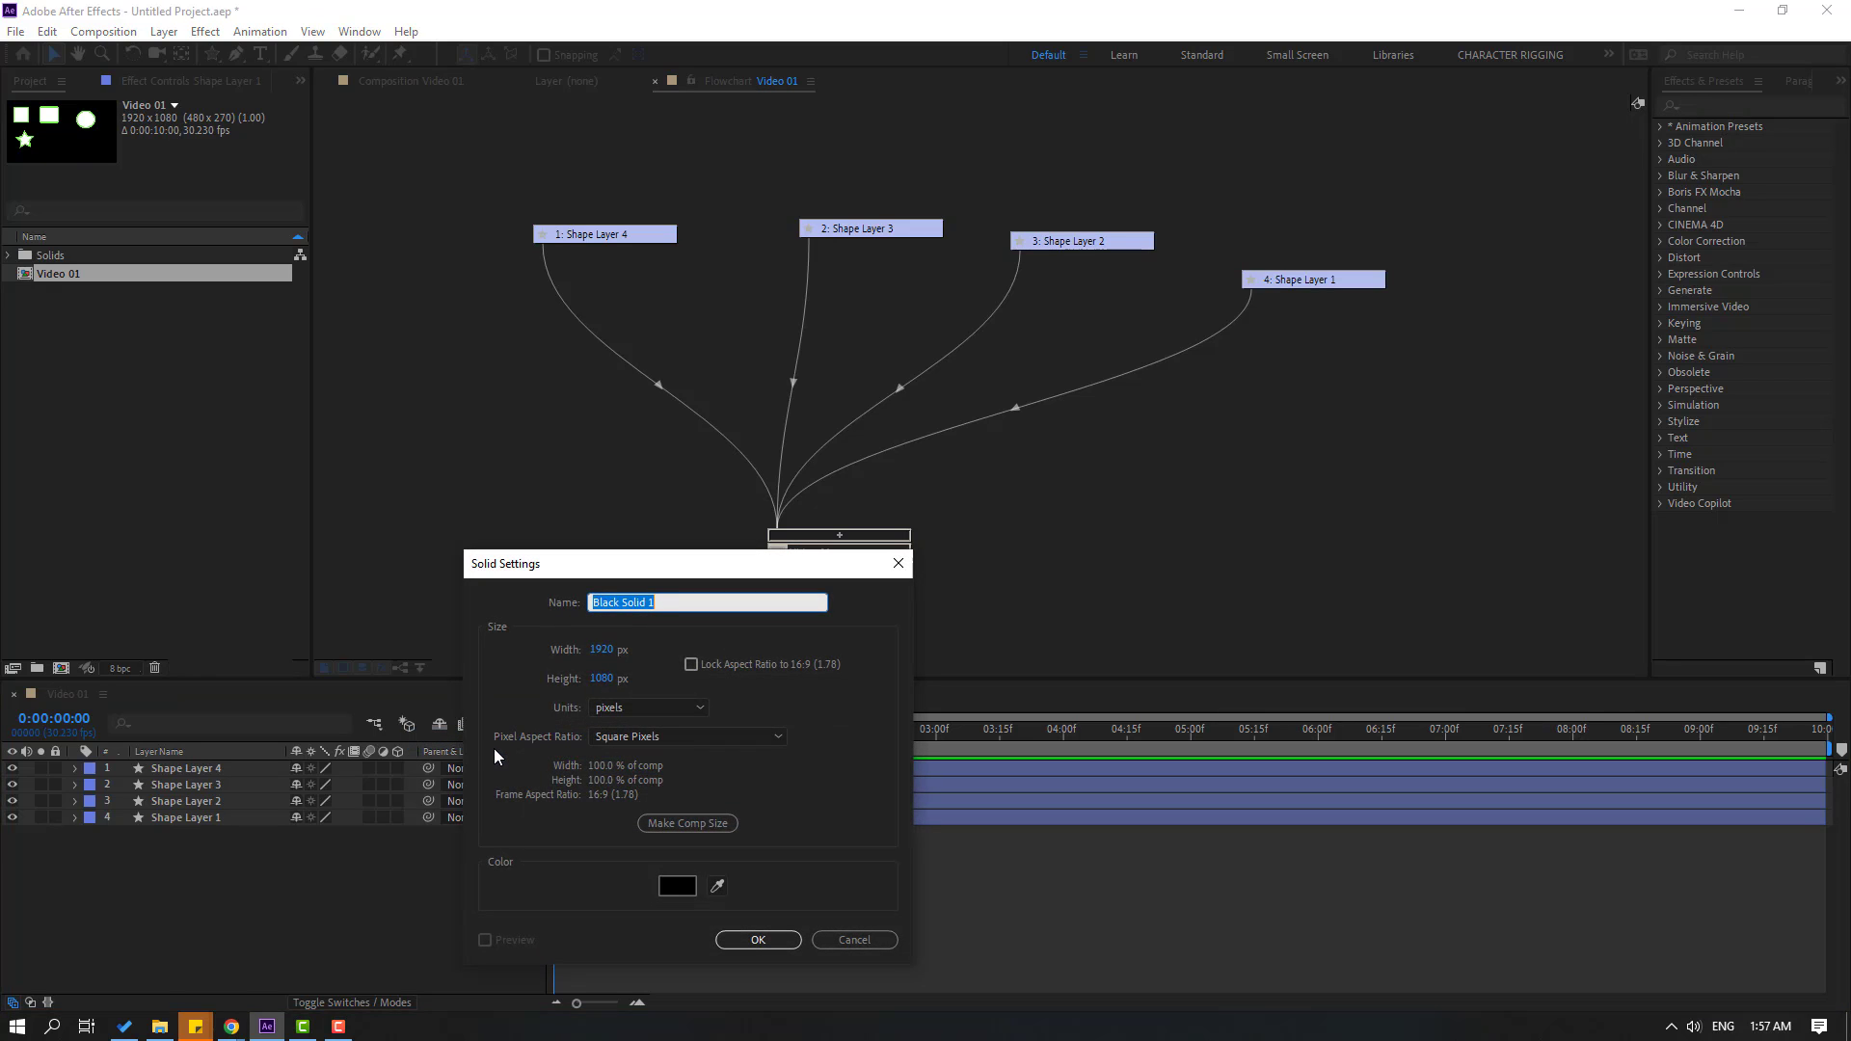
pyautogui.write('File')
pyautogui.click(762, 942)
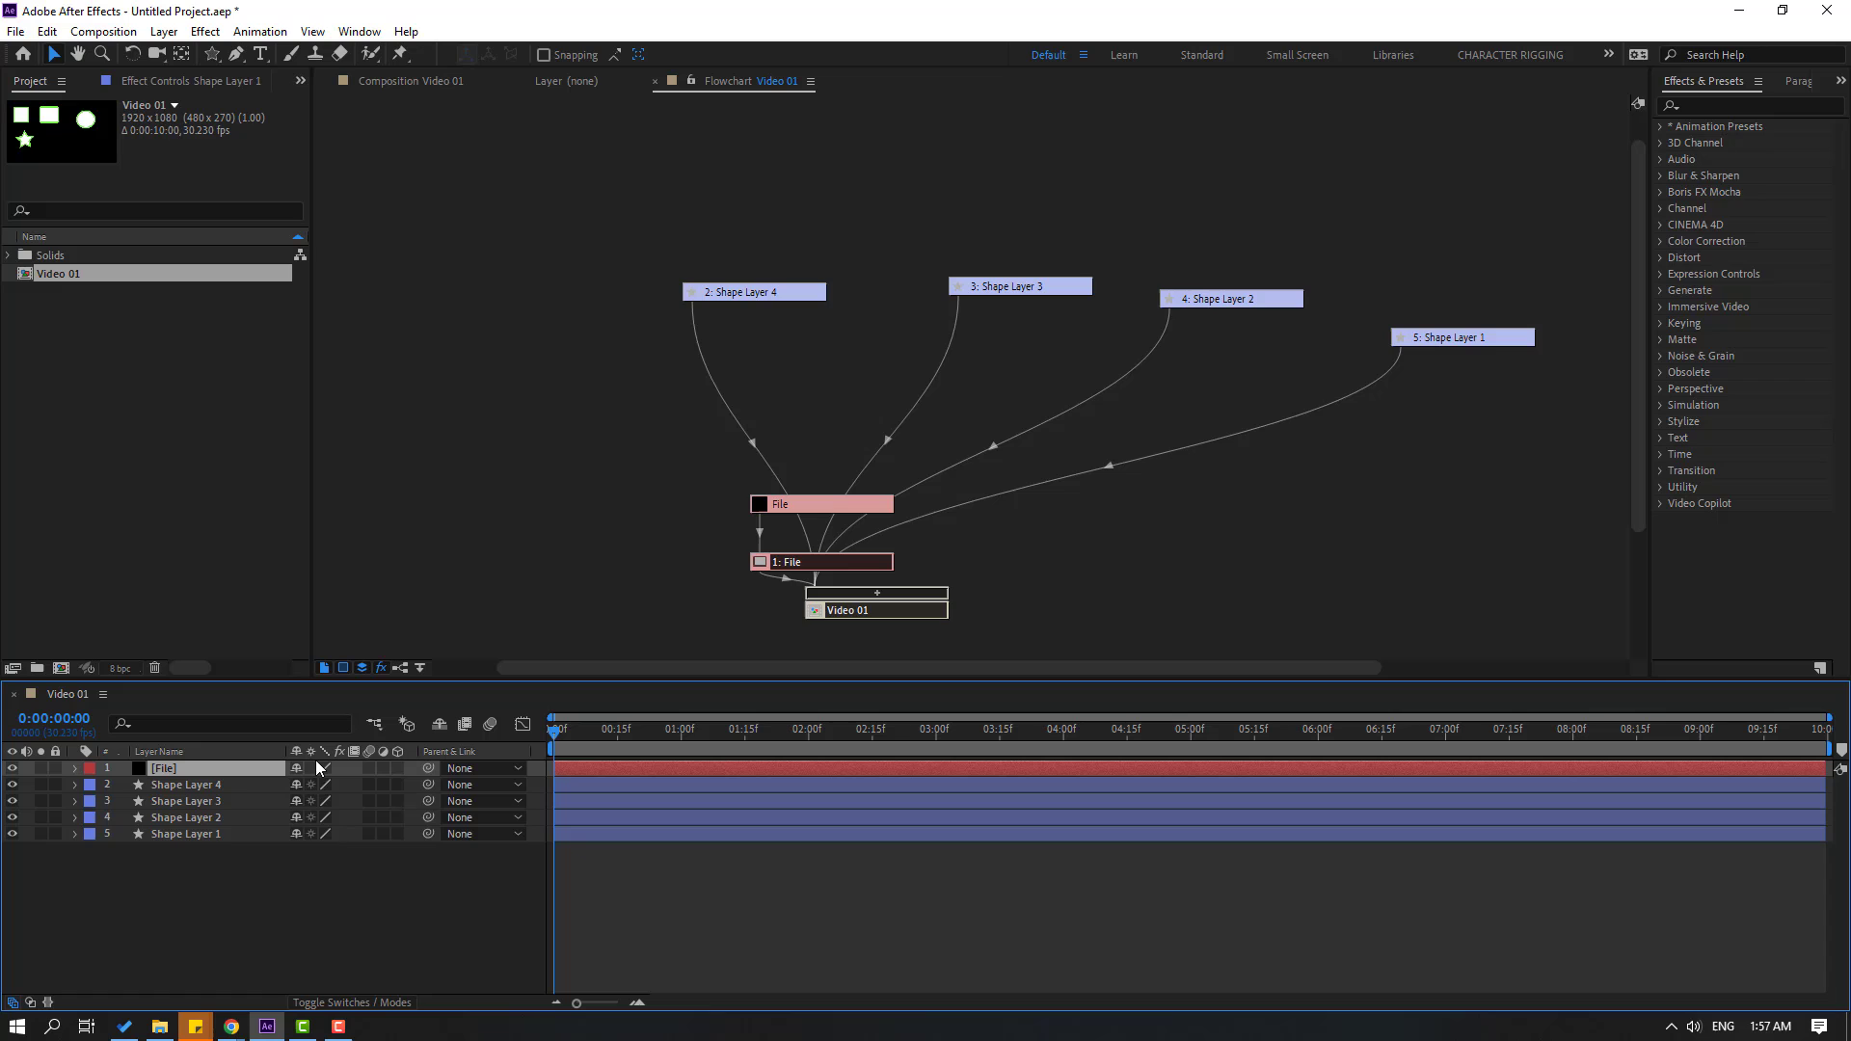
# Step: Place the File nodes at the flowchart's upper left and toggle solid node visibility
pyautogui.moveTo(808, 506); pyautogui.dragTo(488, 305)
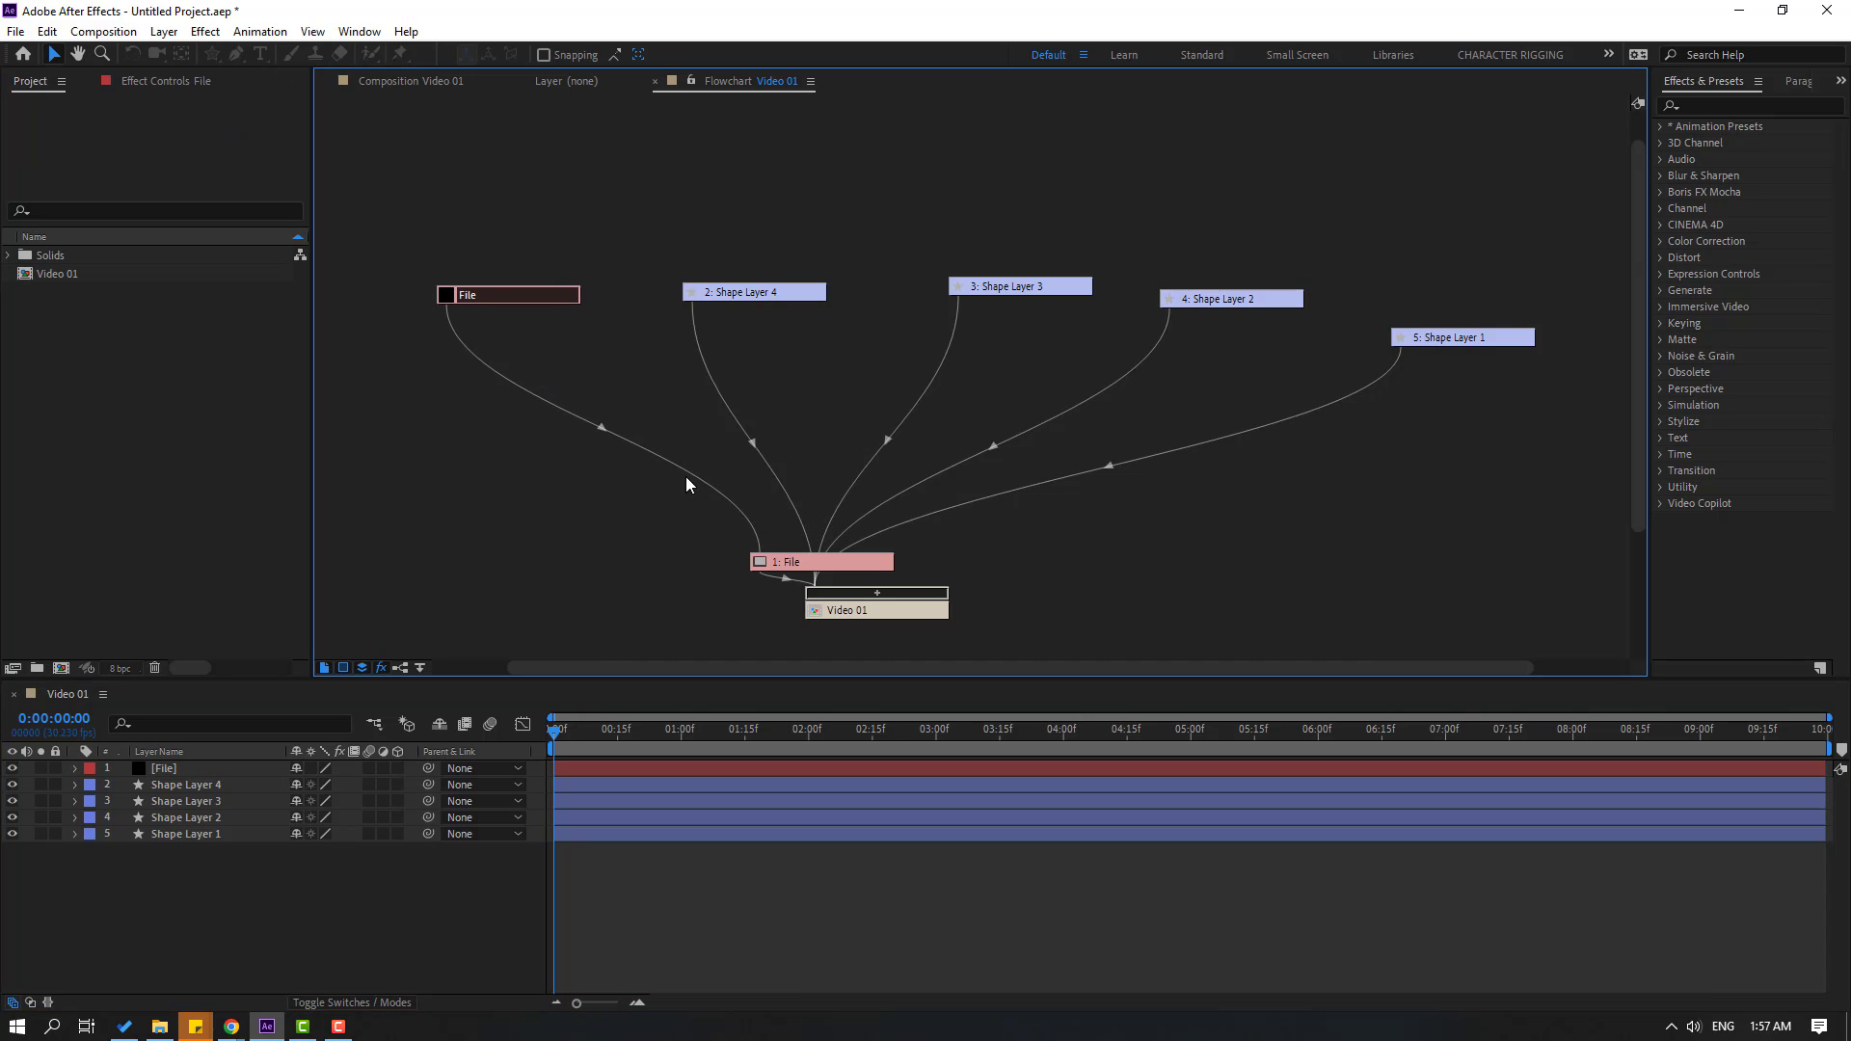
pyautogui.moveTo(792, 561)
pyautogui.mouseDown()
pyautogui.moveTo(484, 352)
pyautogui.moveTo(484, 328)
pyautogui.mouseUp()
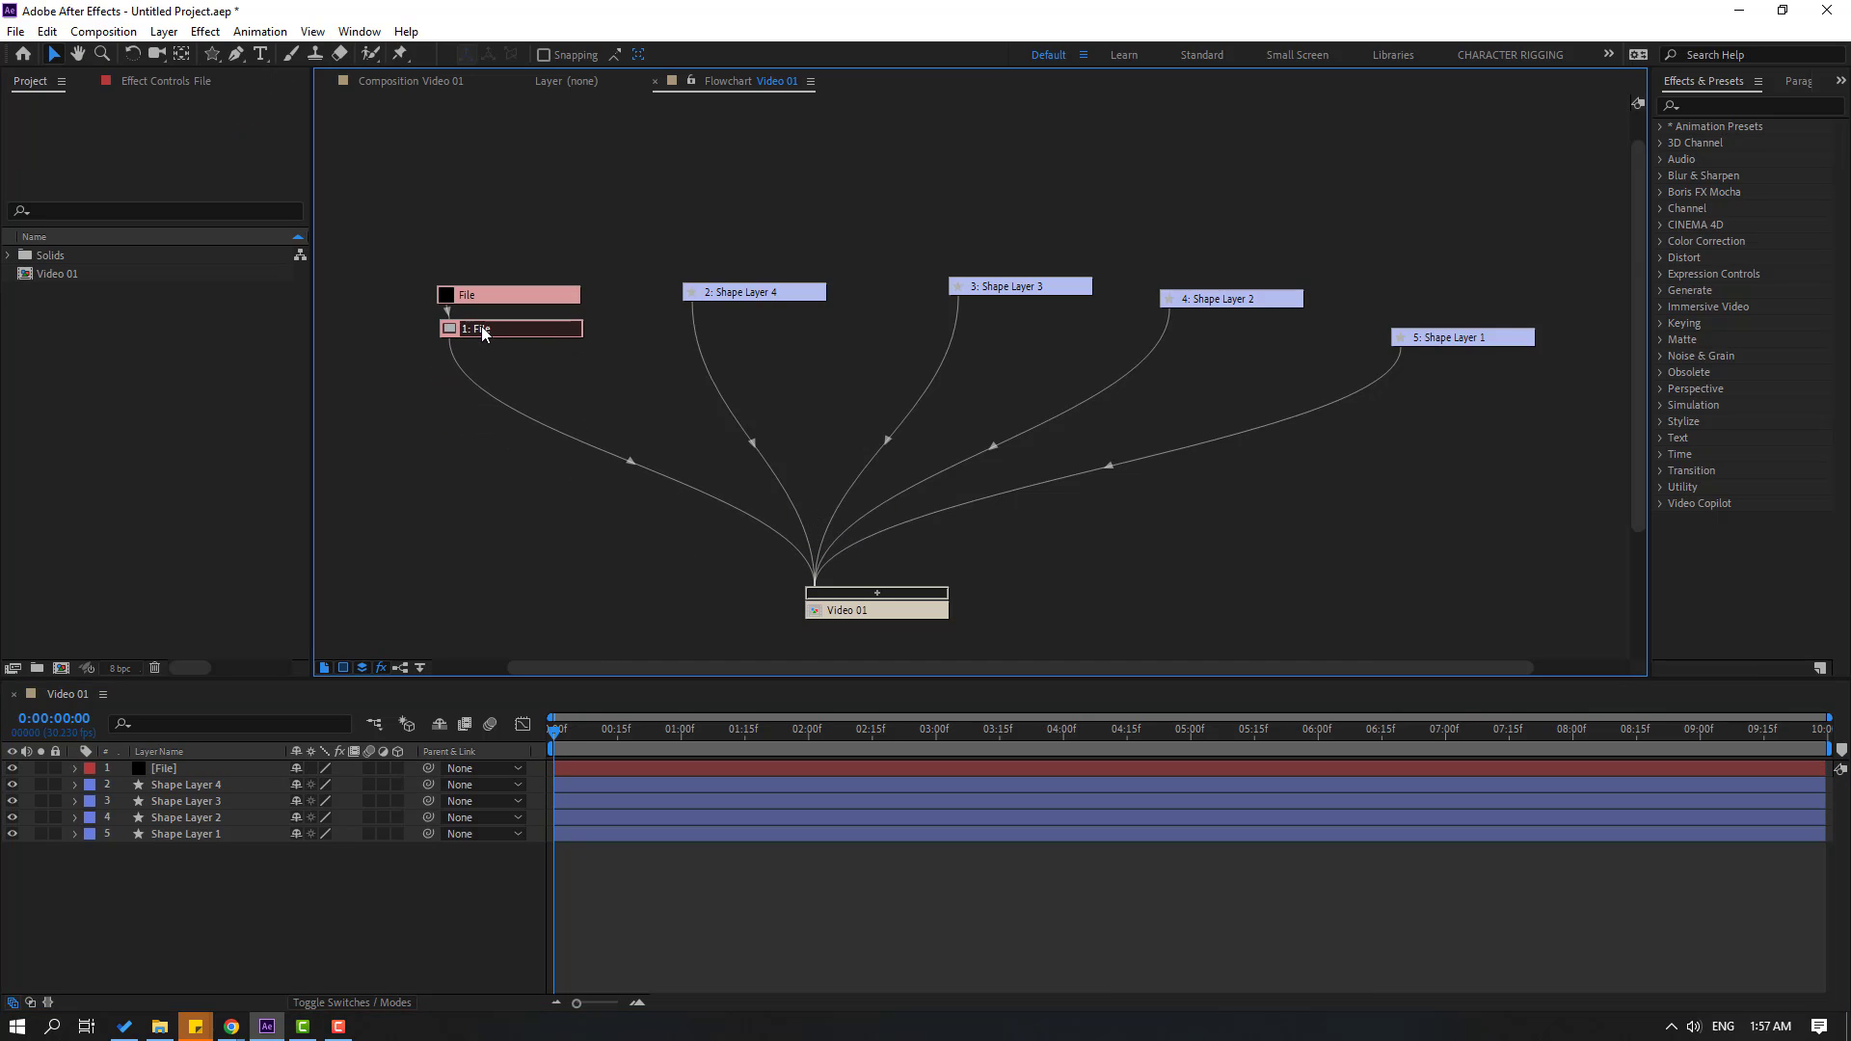
pyautogui.click(346, 667)
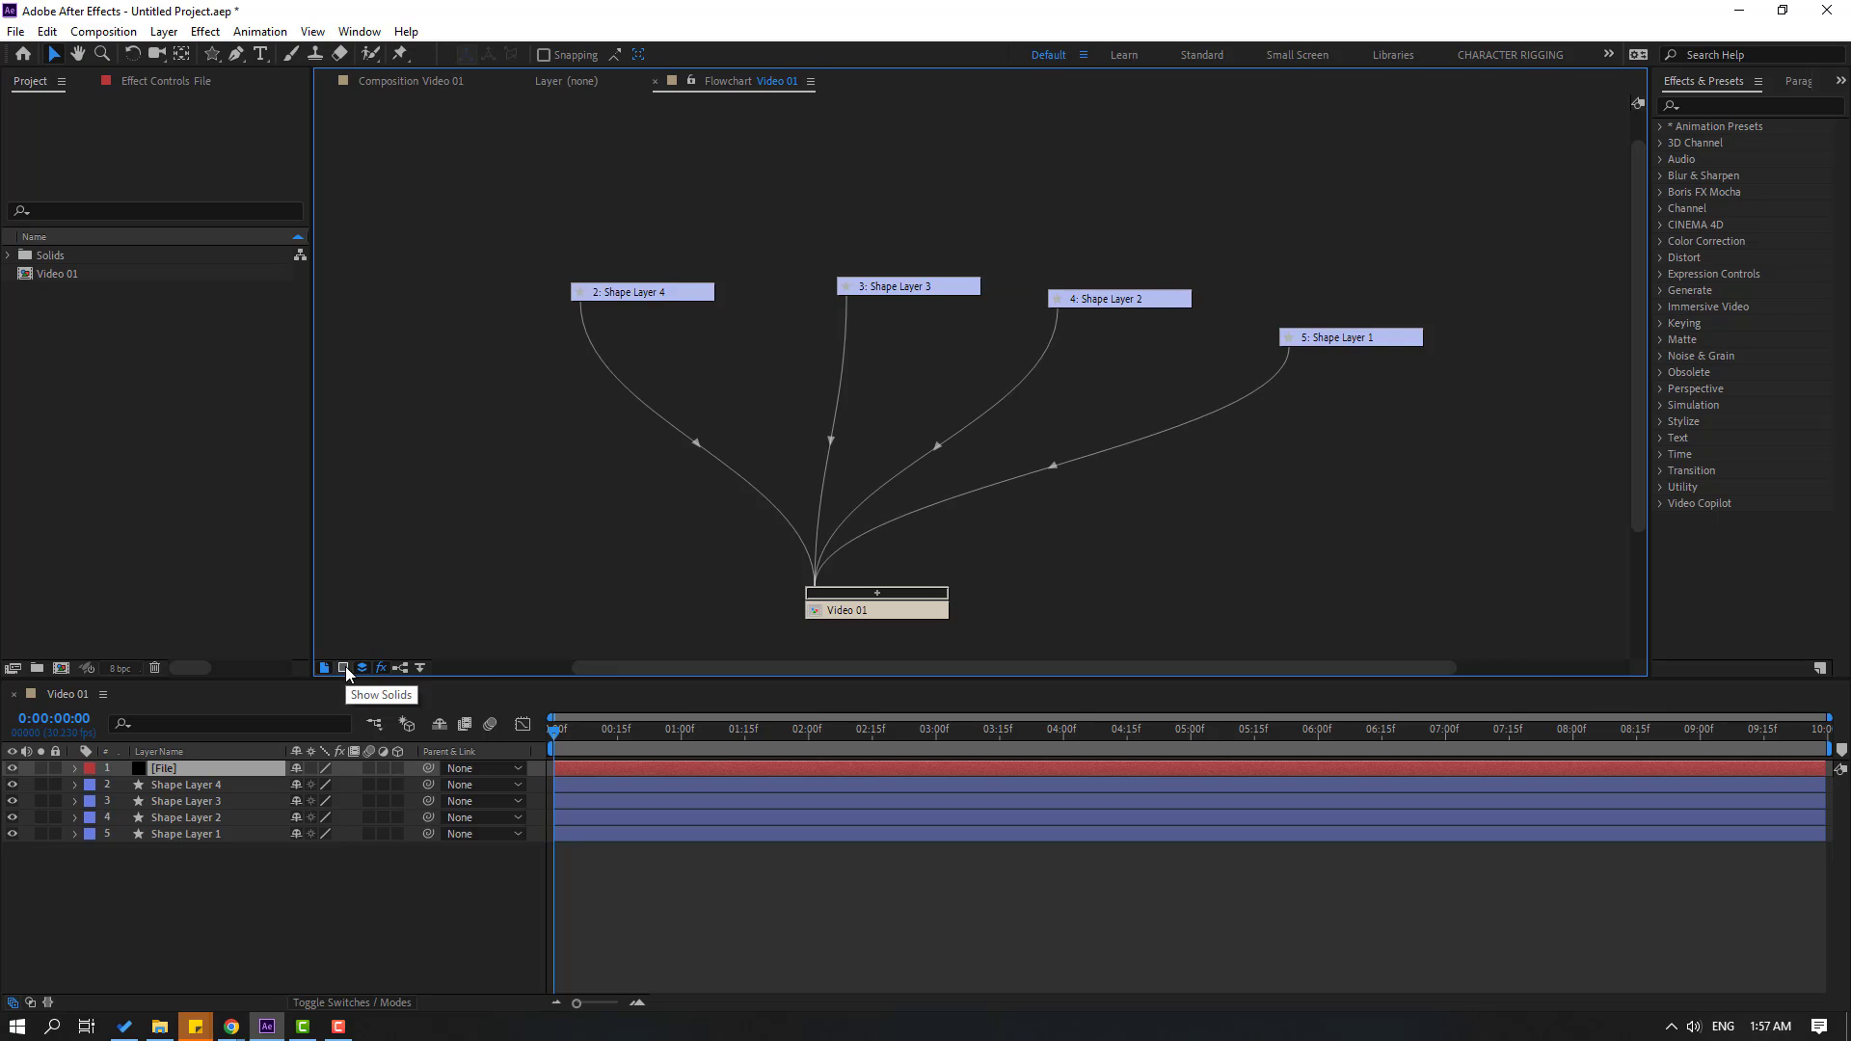
pyautogui.click(345, 667)
pyautogui.click(343, 667)
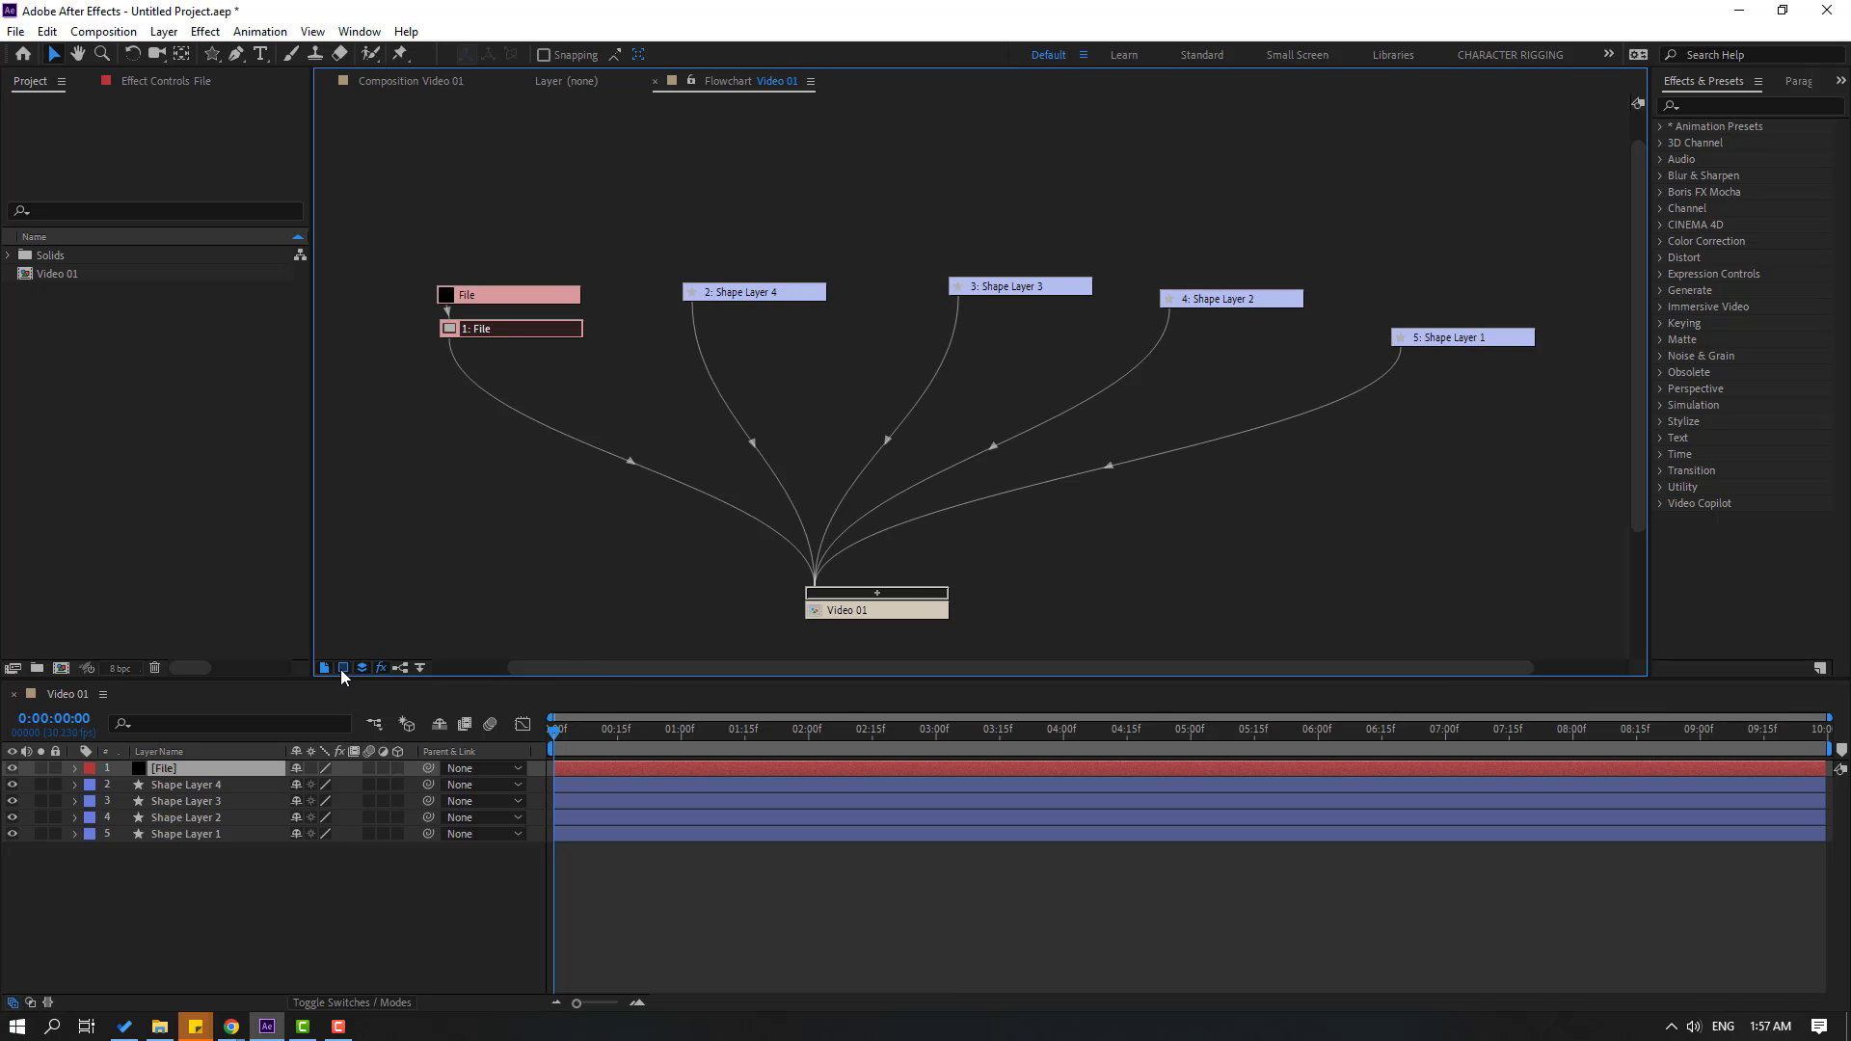
pyautogui.click(344, 667)
pyautogui.click(344, 669)
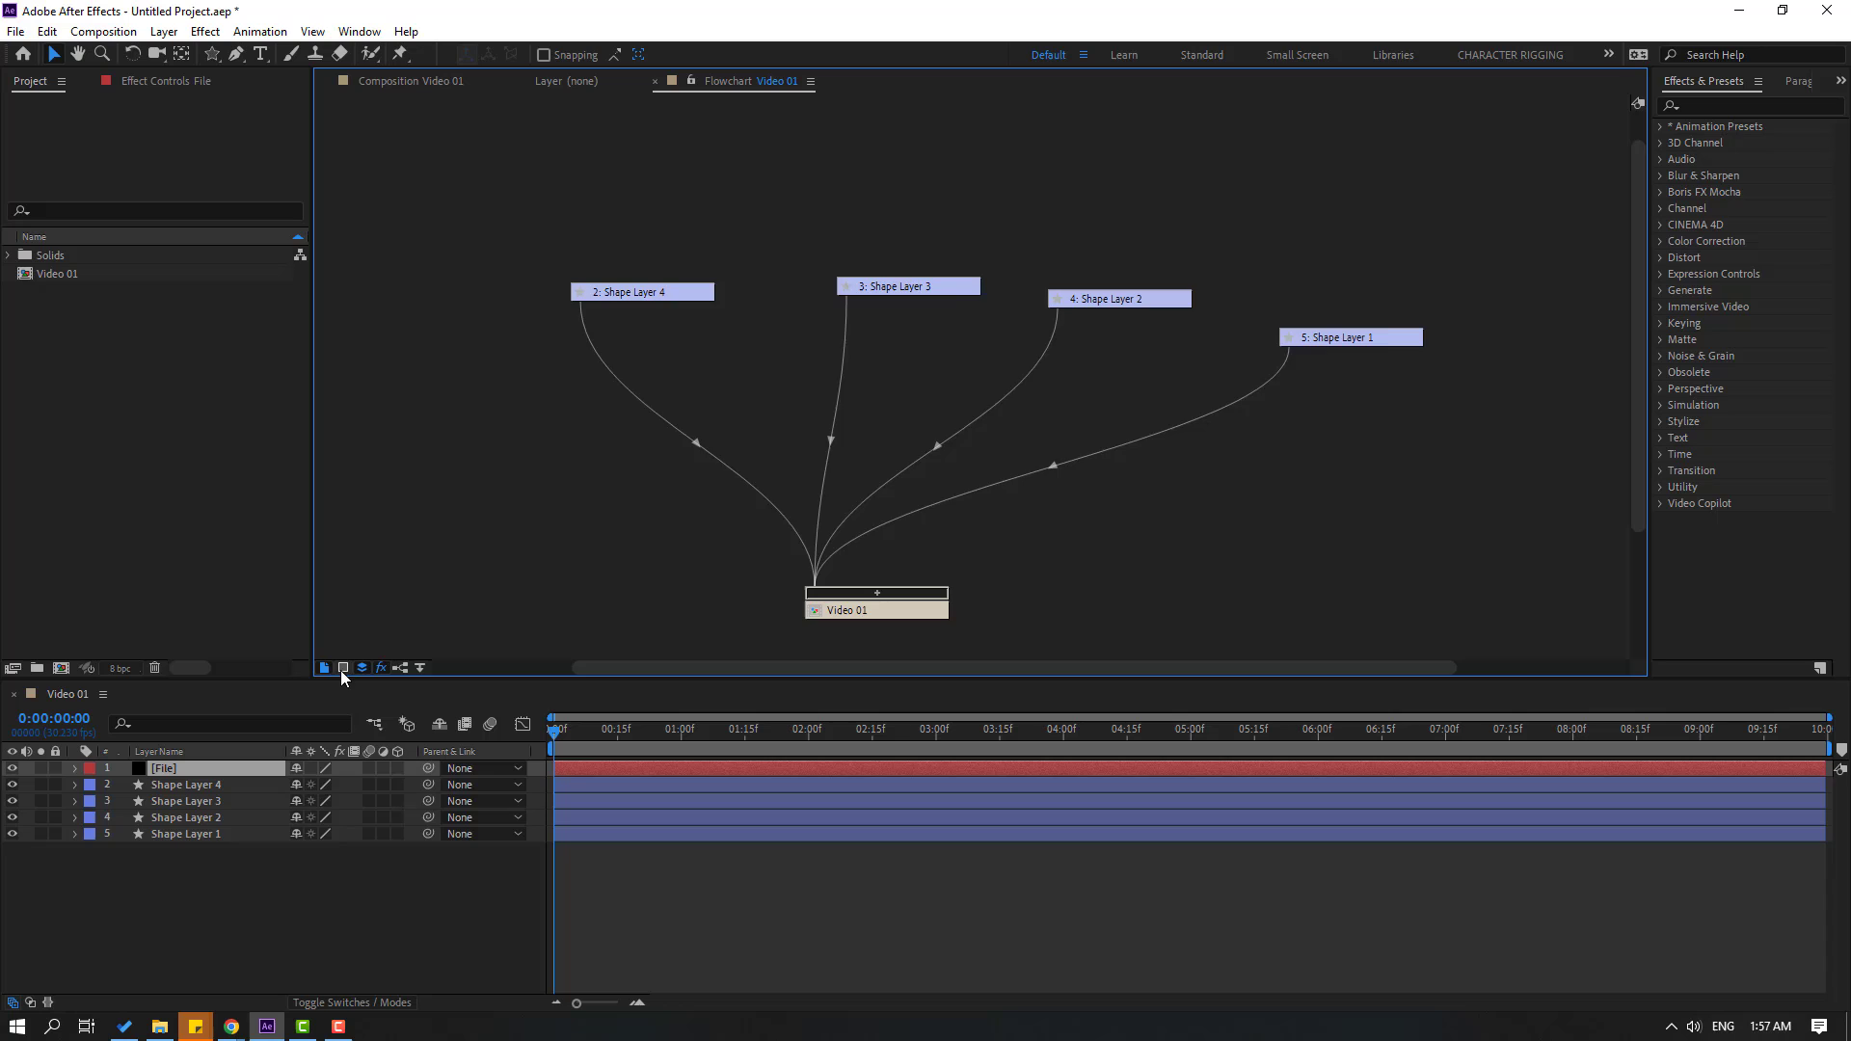
pyautogui.click(343, 669)
pyautogui.click(343, 668)
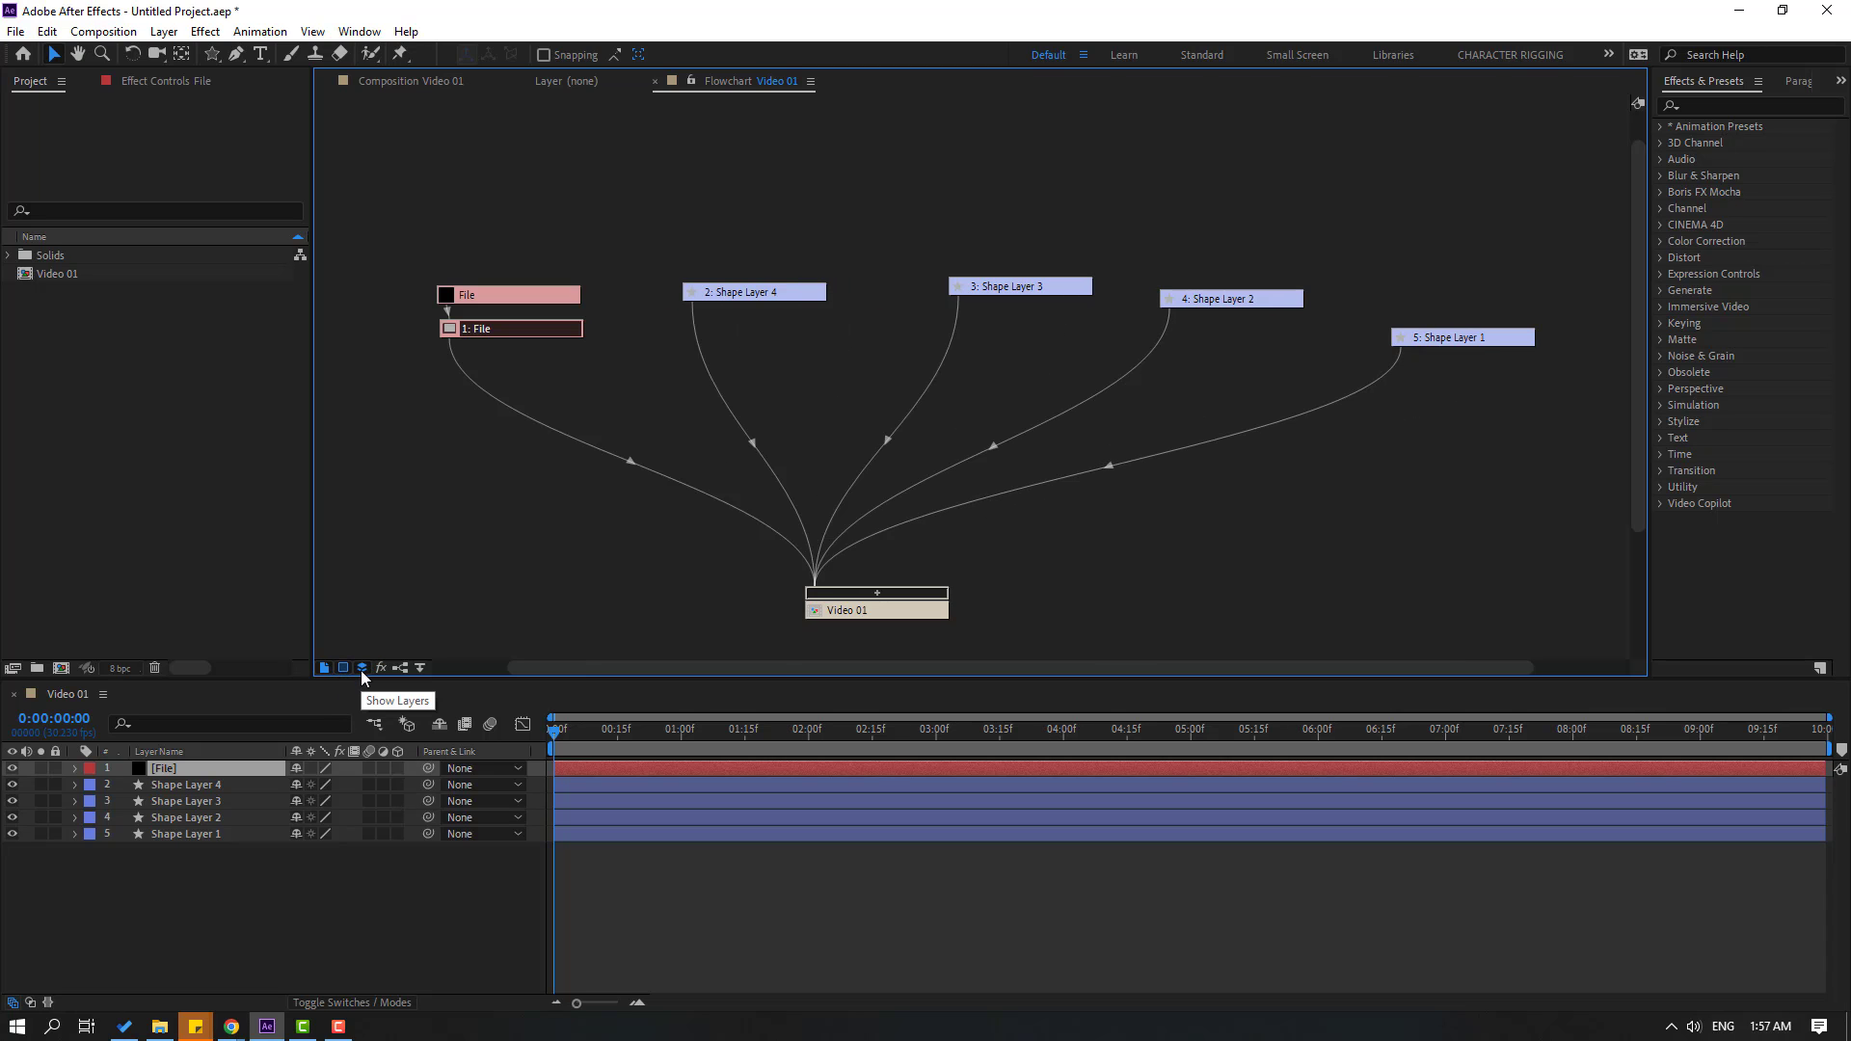
# Step: Toggle shape layer node visibility in the flowchart, leaving all layer nodes shown
pyautogui.click(362, 668)
pyautogui.click(362, 668)
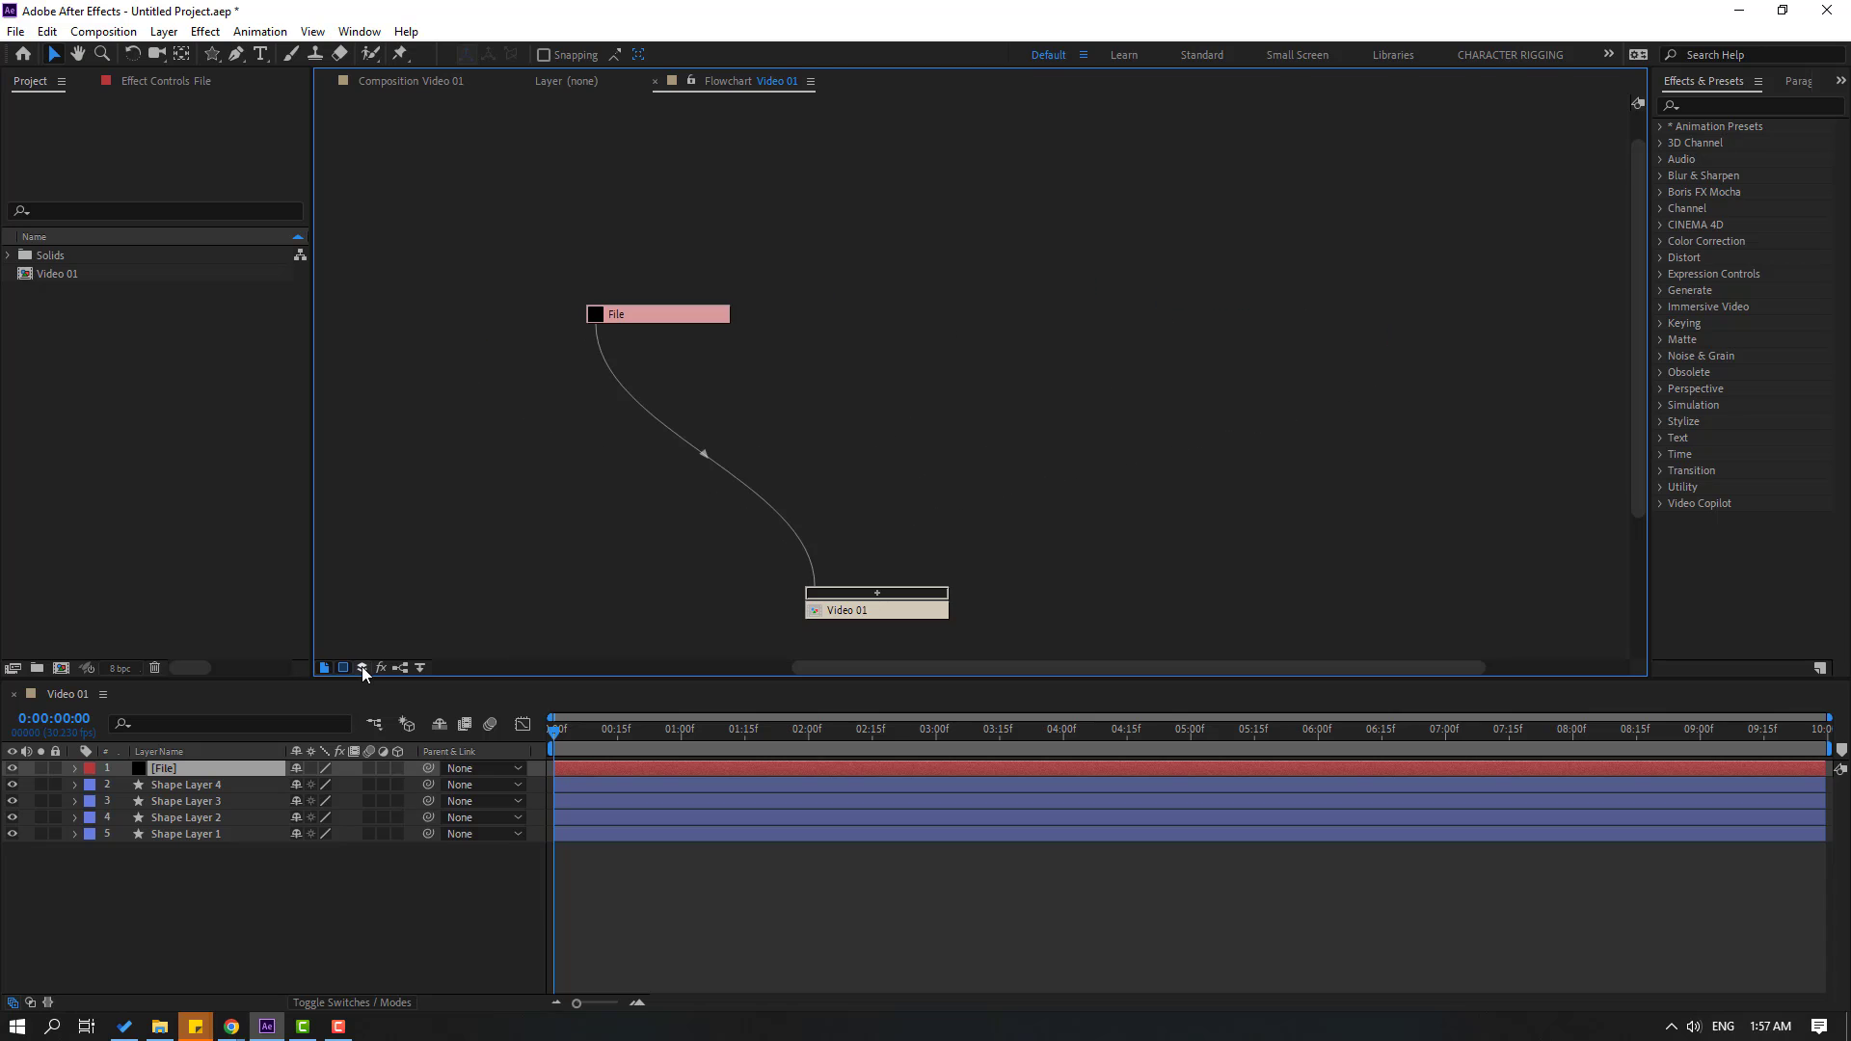
pyautogui.click(362, 668)
pyautogui.click(361, 669)
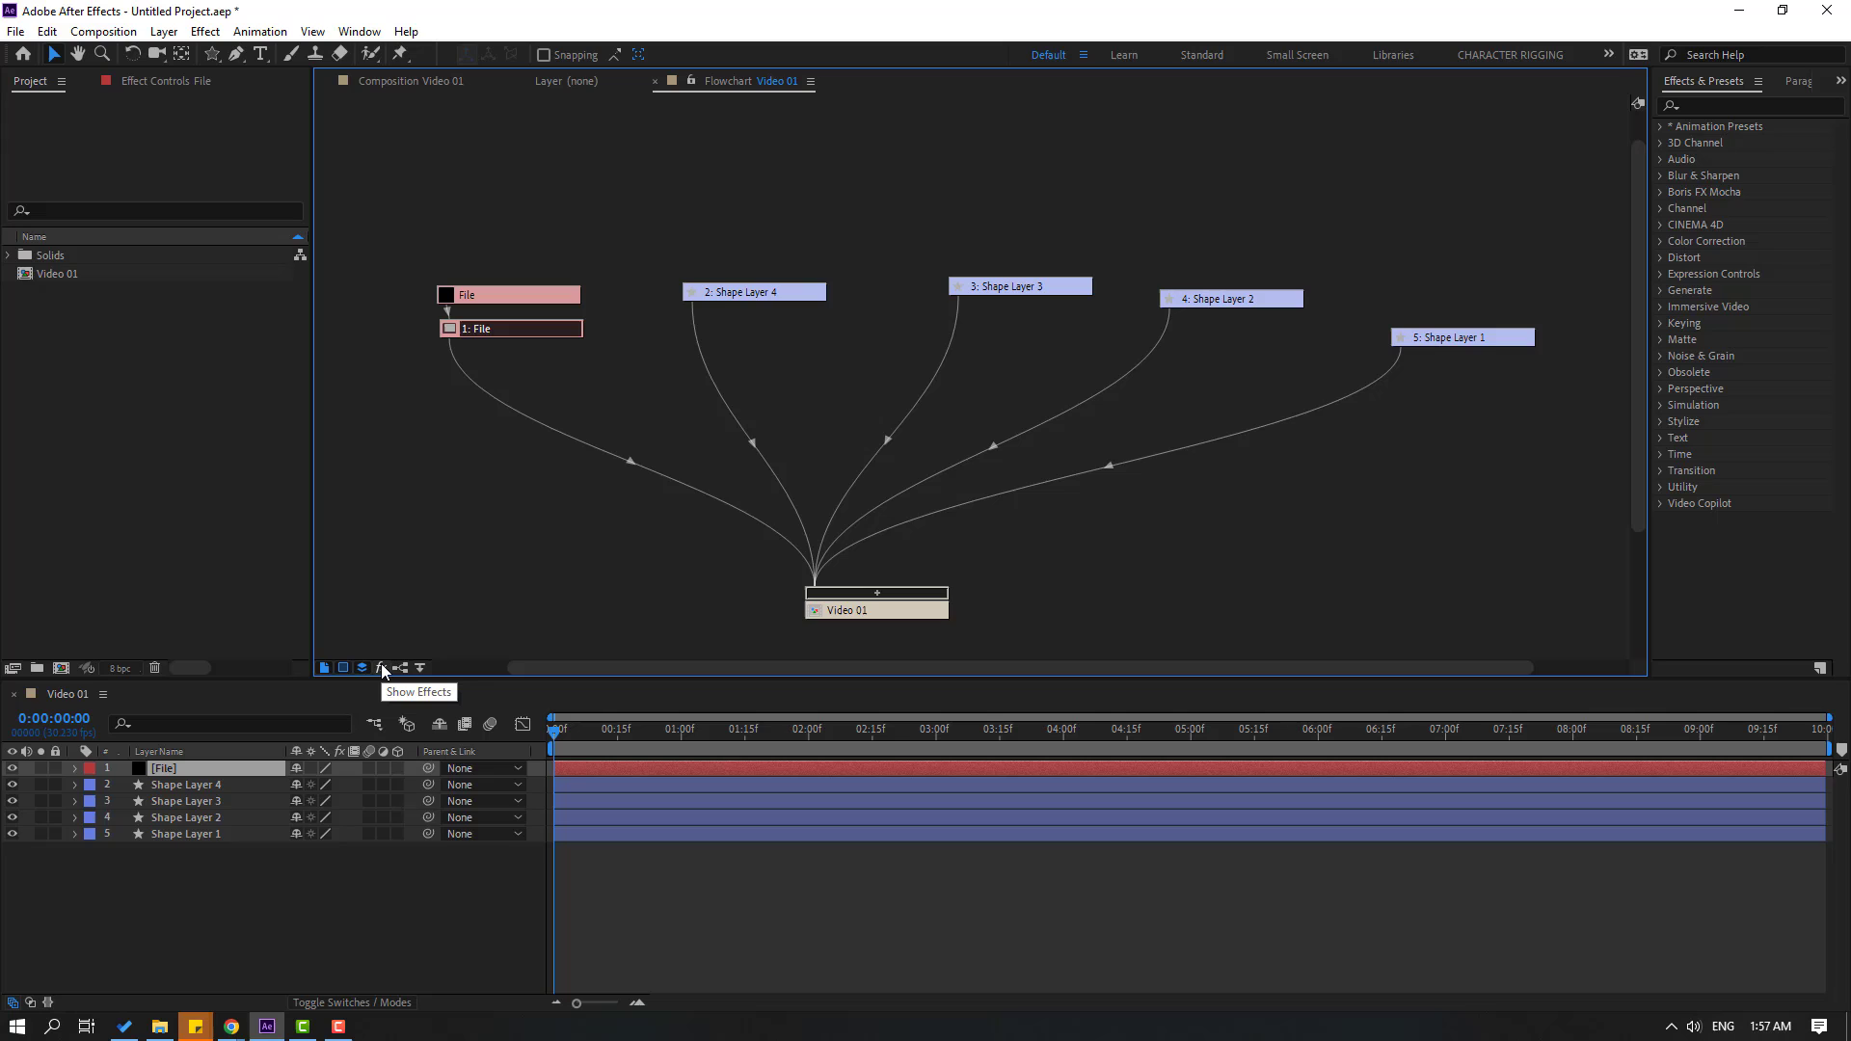
# Step: Show effects on flowchart nodes and apply the Fill effect to Shape Layer 1
pyautogui.click(380, 666)
pyautogui.click(1716, 107)
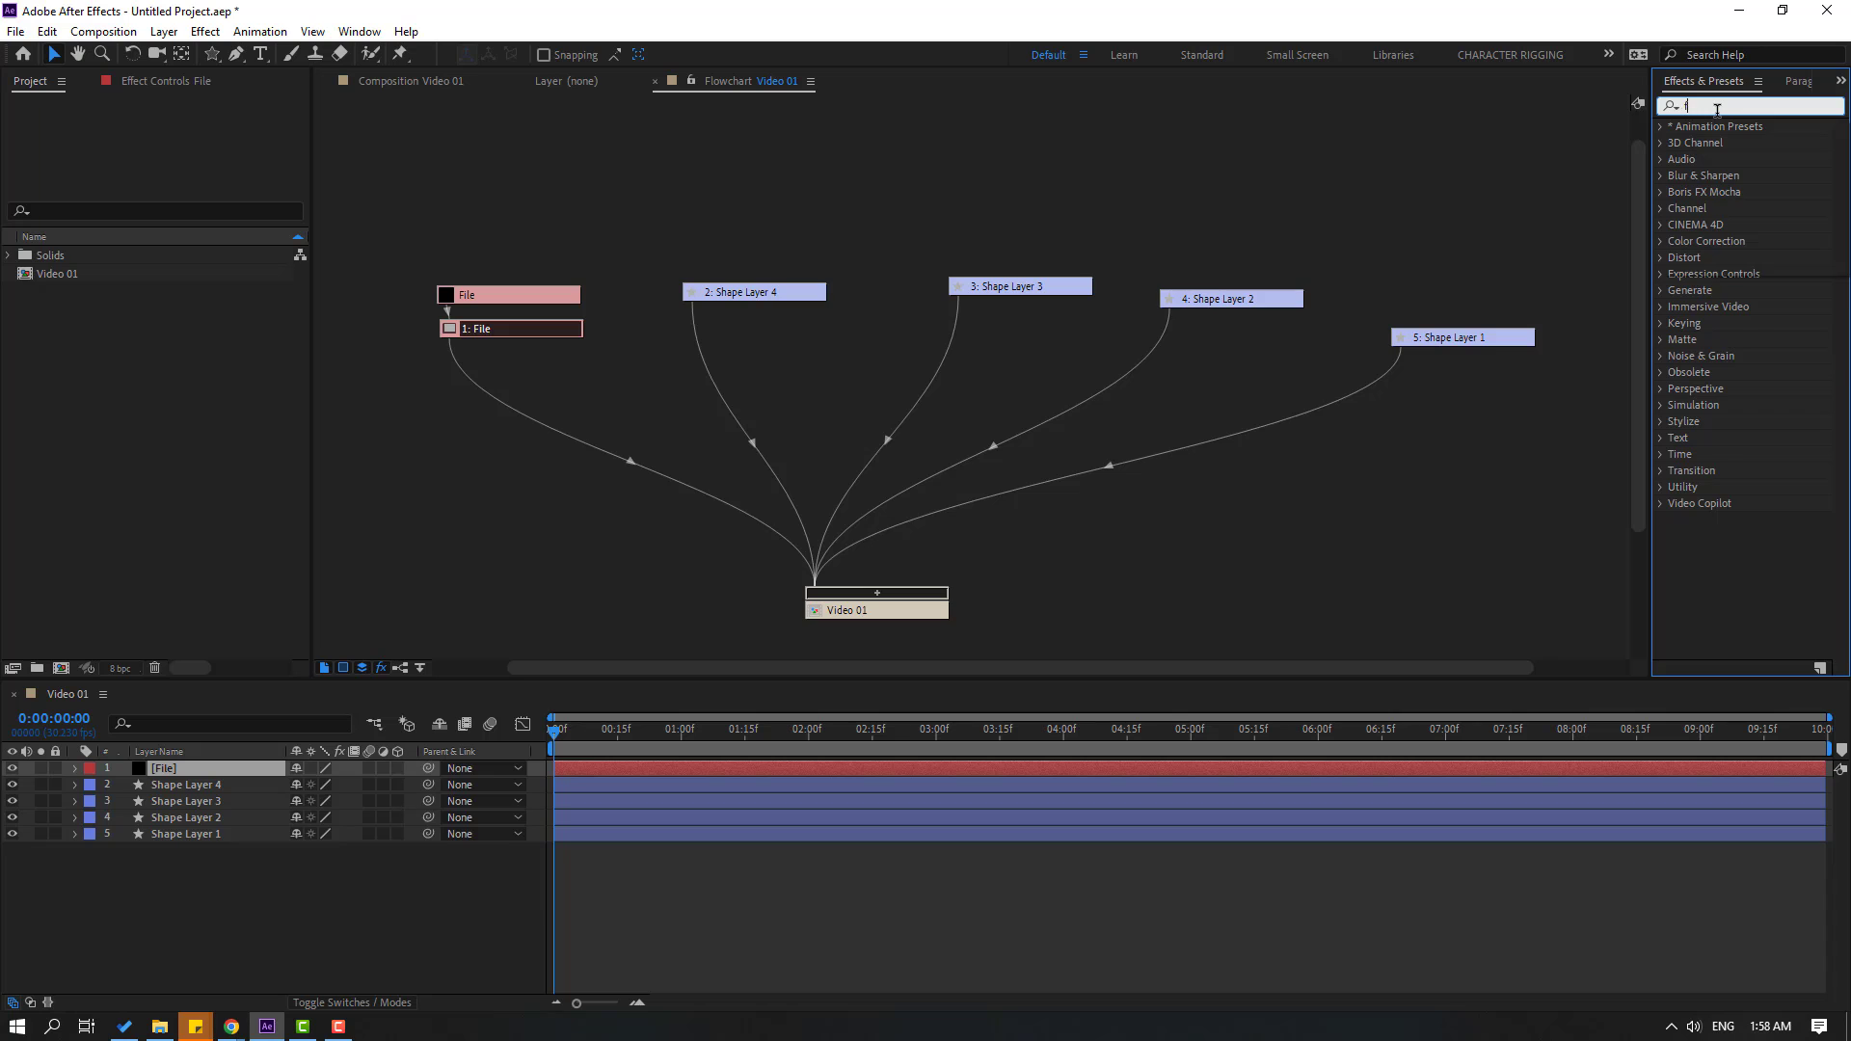
pyautogui.write('fill')
pyautogui.moveTo(1726, 234); pyautogui.dragTo(132, 923)
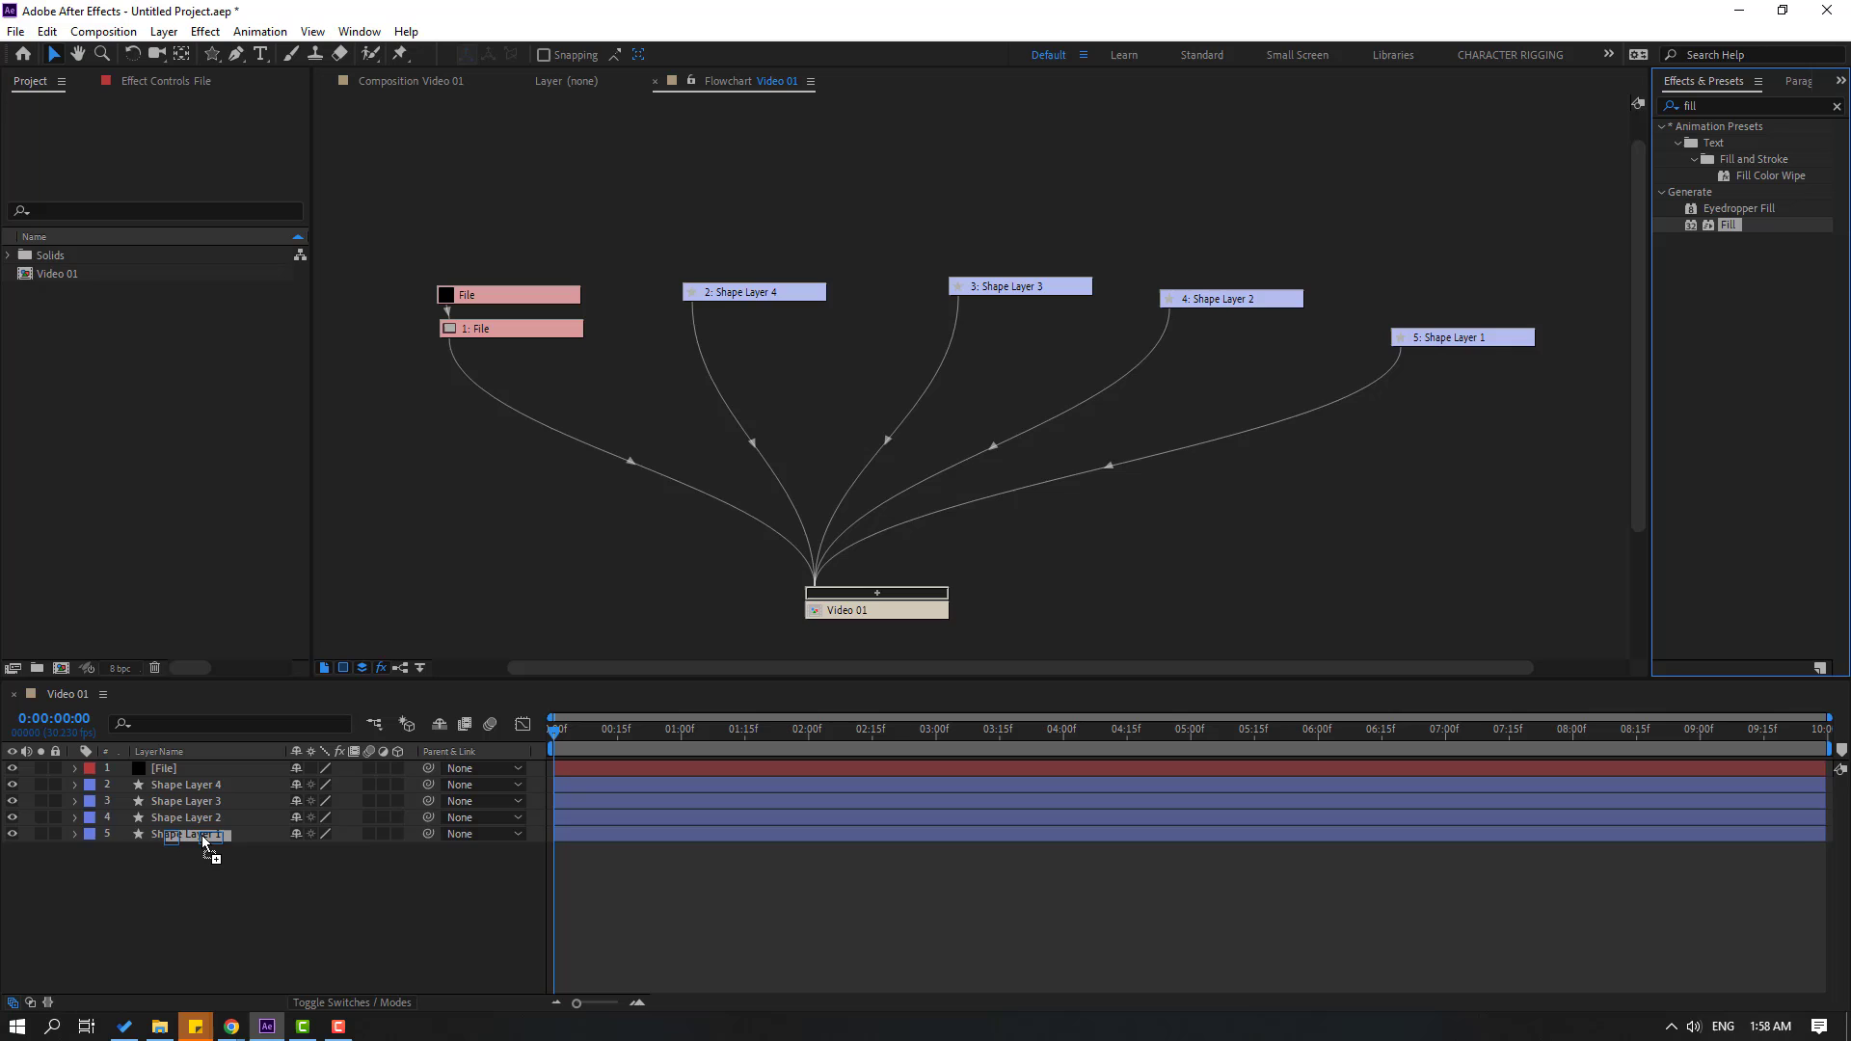
pyautogui.moveTo(132, 923); pyautogui.dragTo(201, 833)
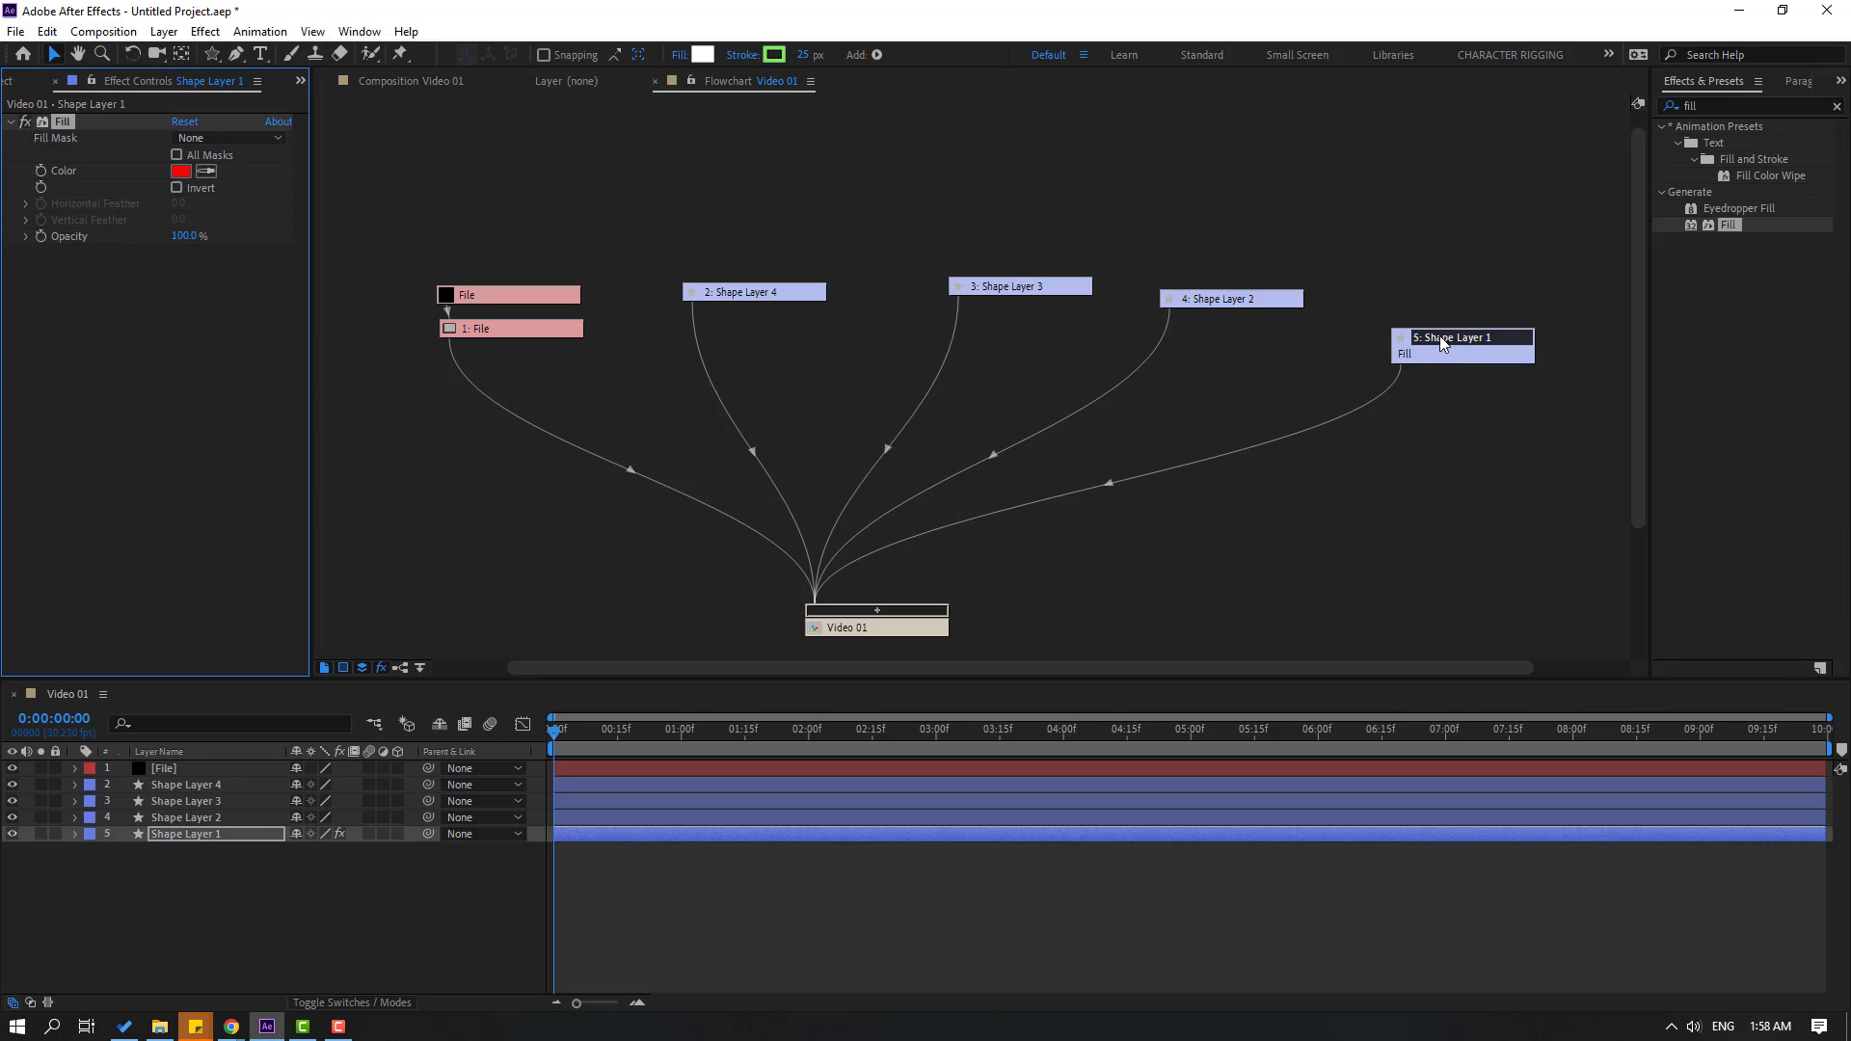
# Step: Search 'wave' and apply Wave Warp to Shape Layer 1
pyautogui.click(1659, 108)
pyautogui.write('wave')
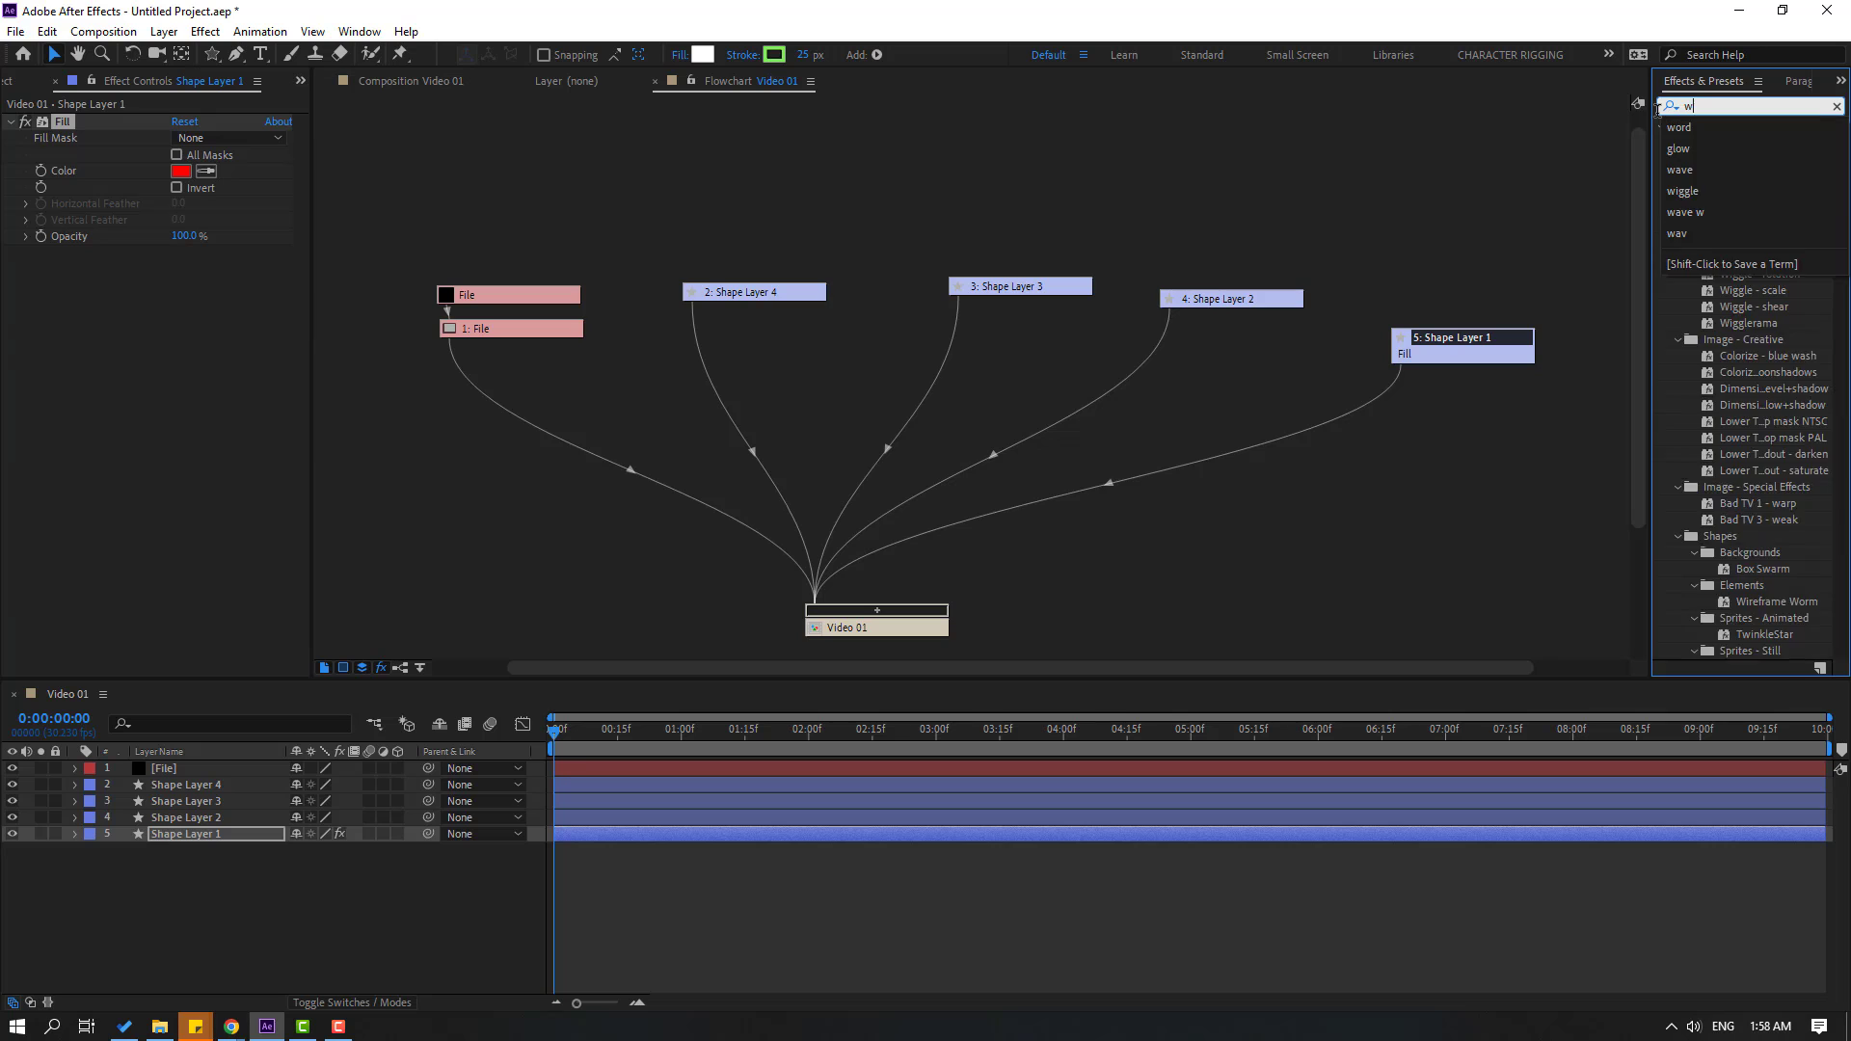
pyautogui.moveTo(1713, 153); pyautogui.dragTo(187, 837)
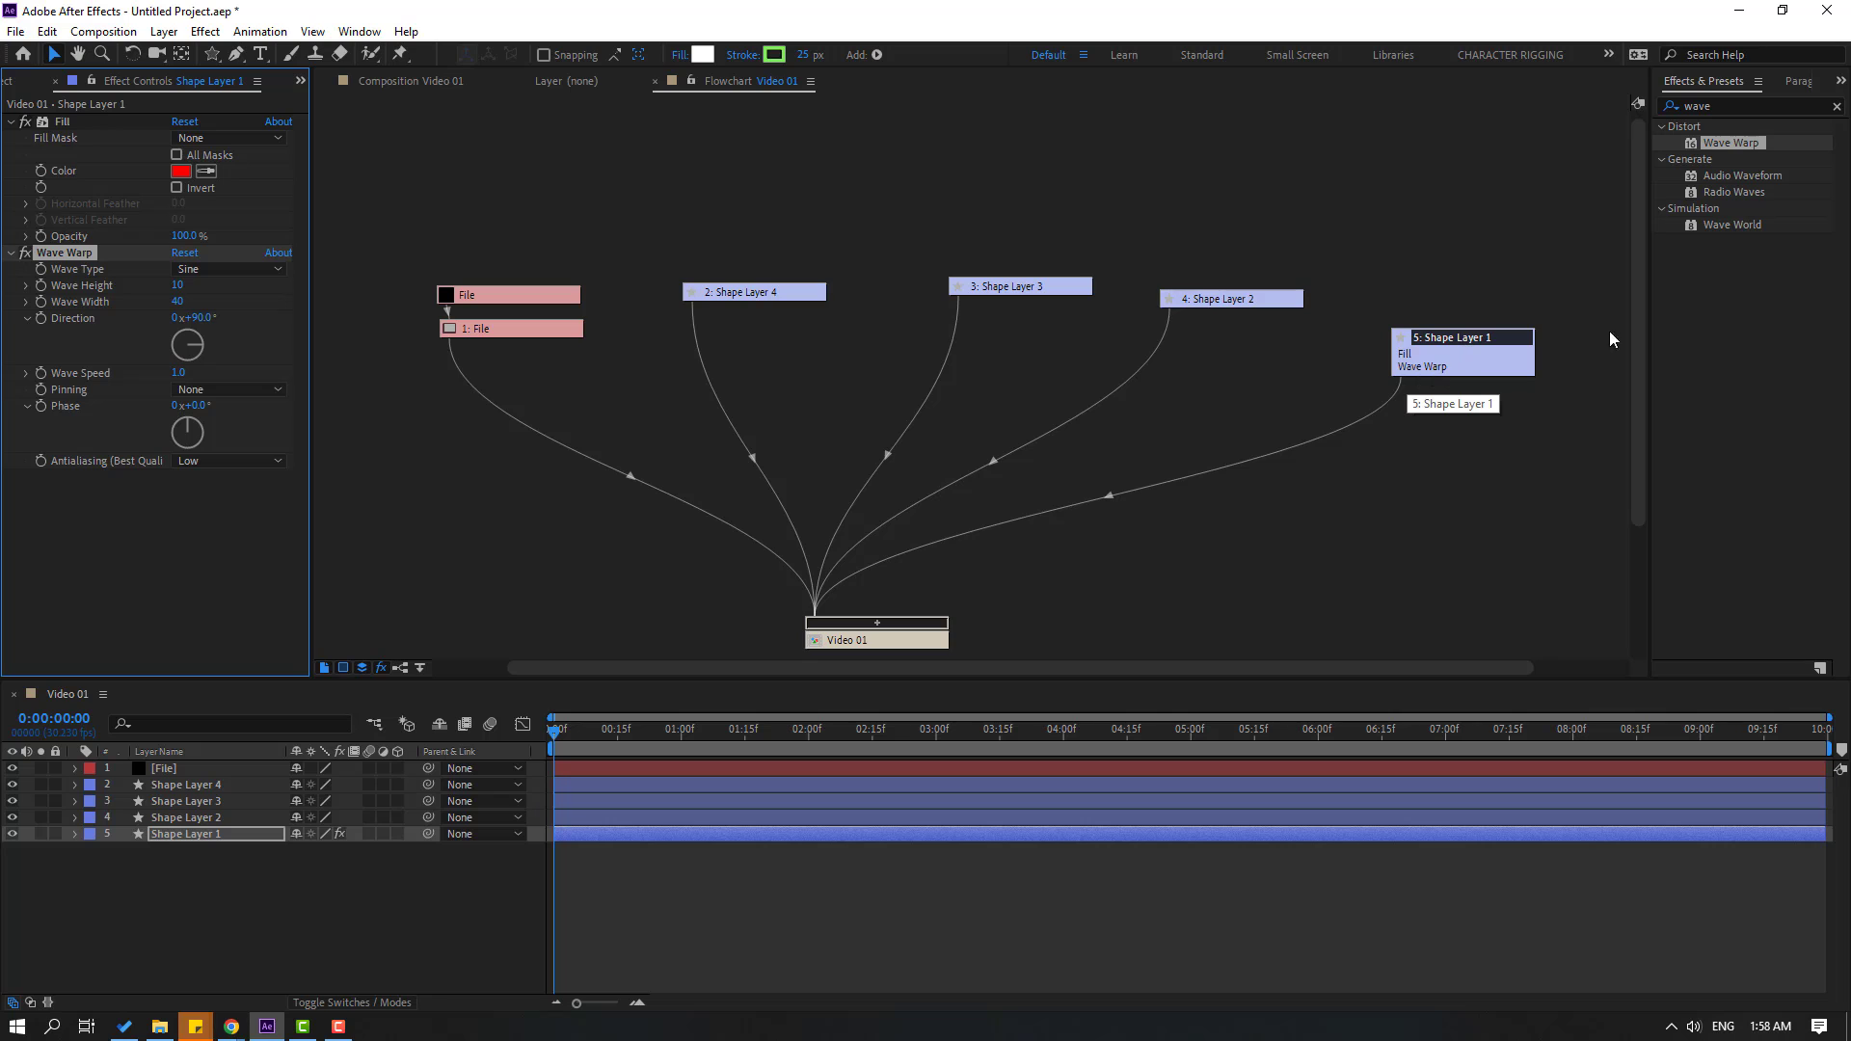
pyautogui.moveTo(1721, 195); pyautogui.dragTo(1102, 641)
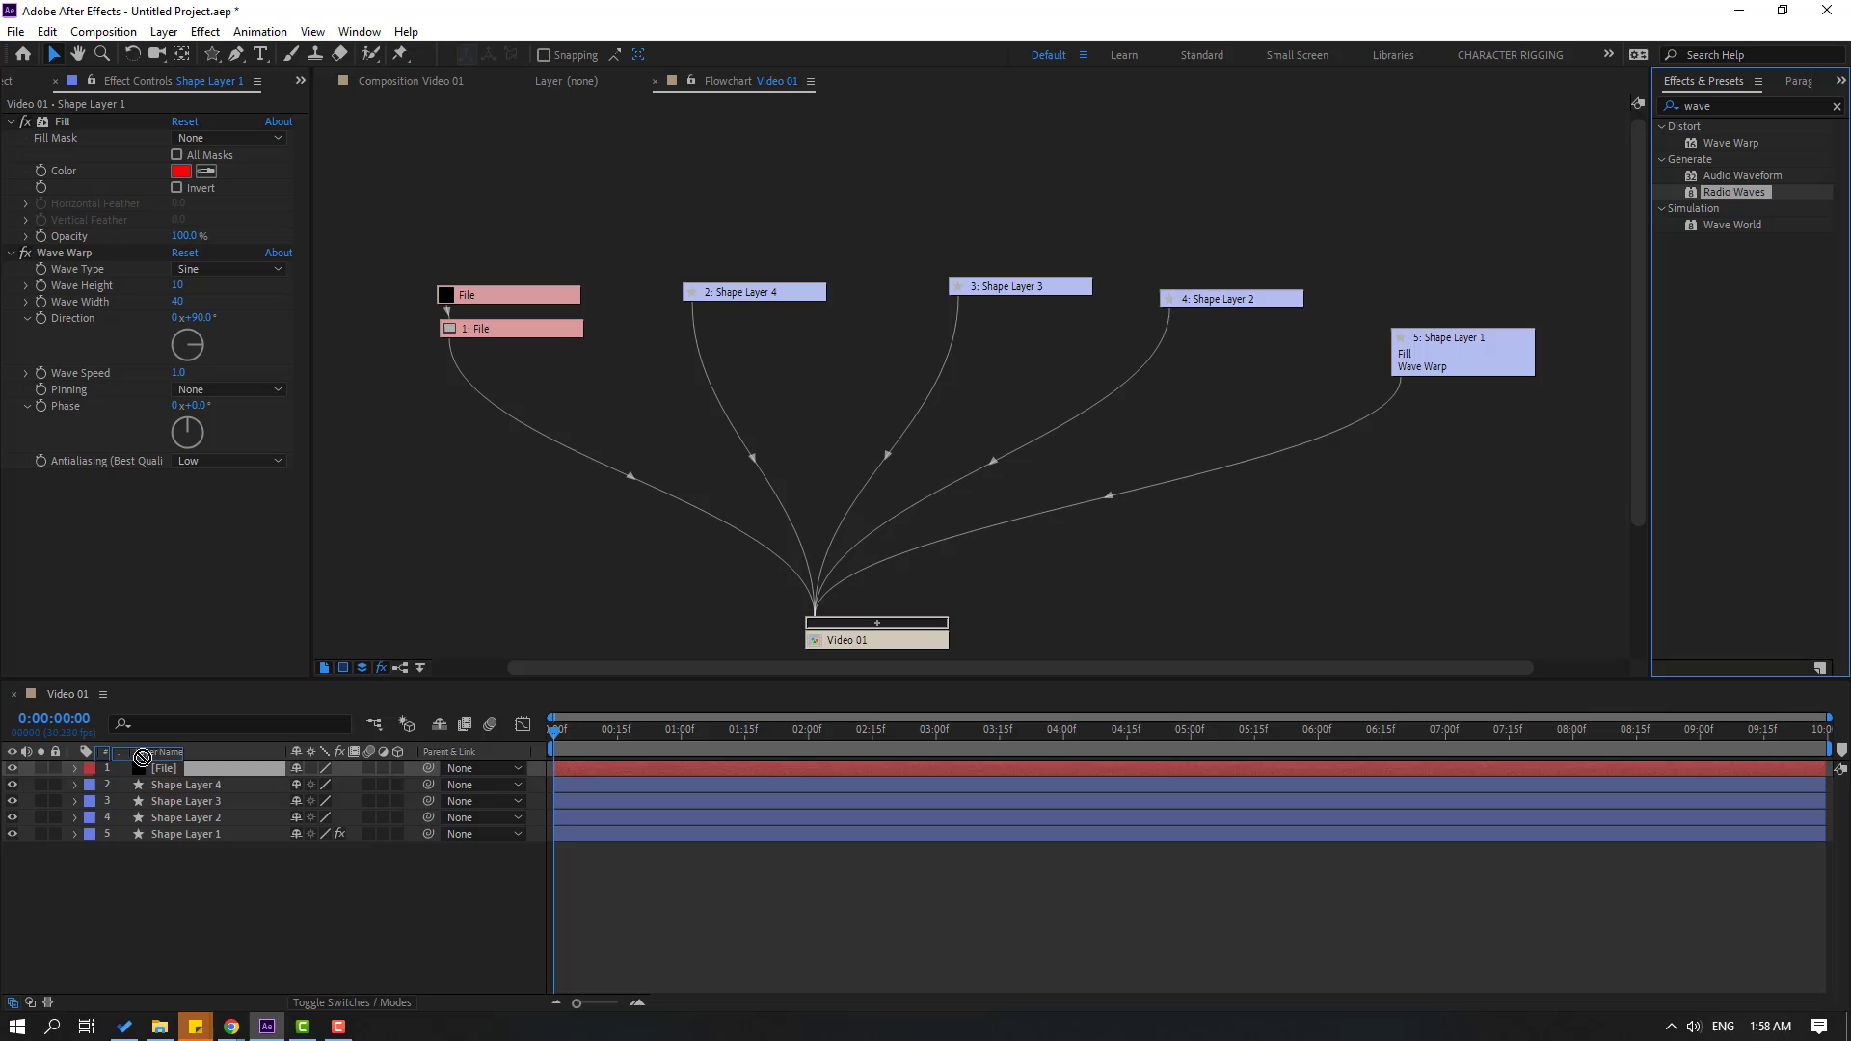
# Step: Apply Radio Waves to the File solid and Audio Waveform to Shape Layer 3, tidying their nodes
pyautogui.moveTo(1102, 641); pyautogui.dragTo(161, 771)
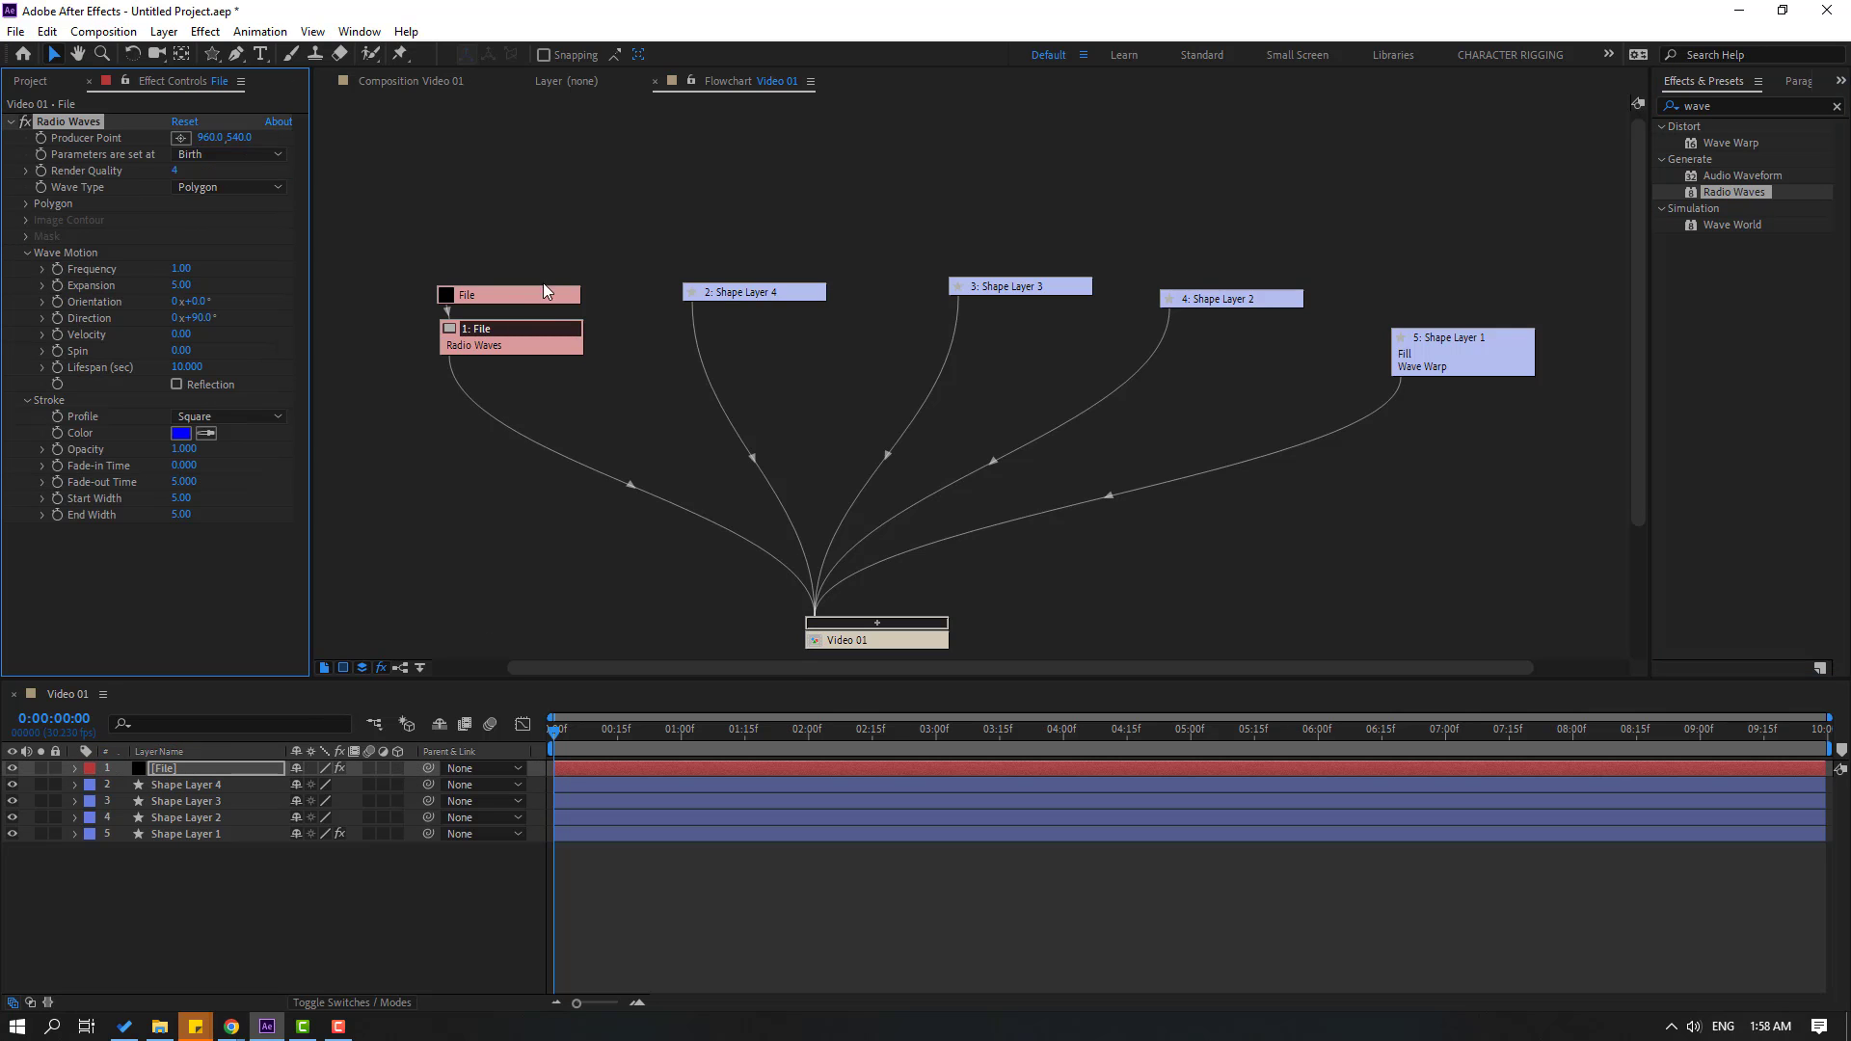
pyautogui.moveTo(497, 355); pyautogui.dragTo(486, 363)
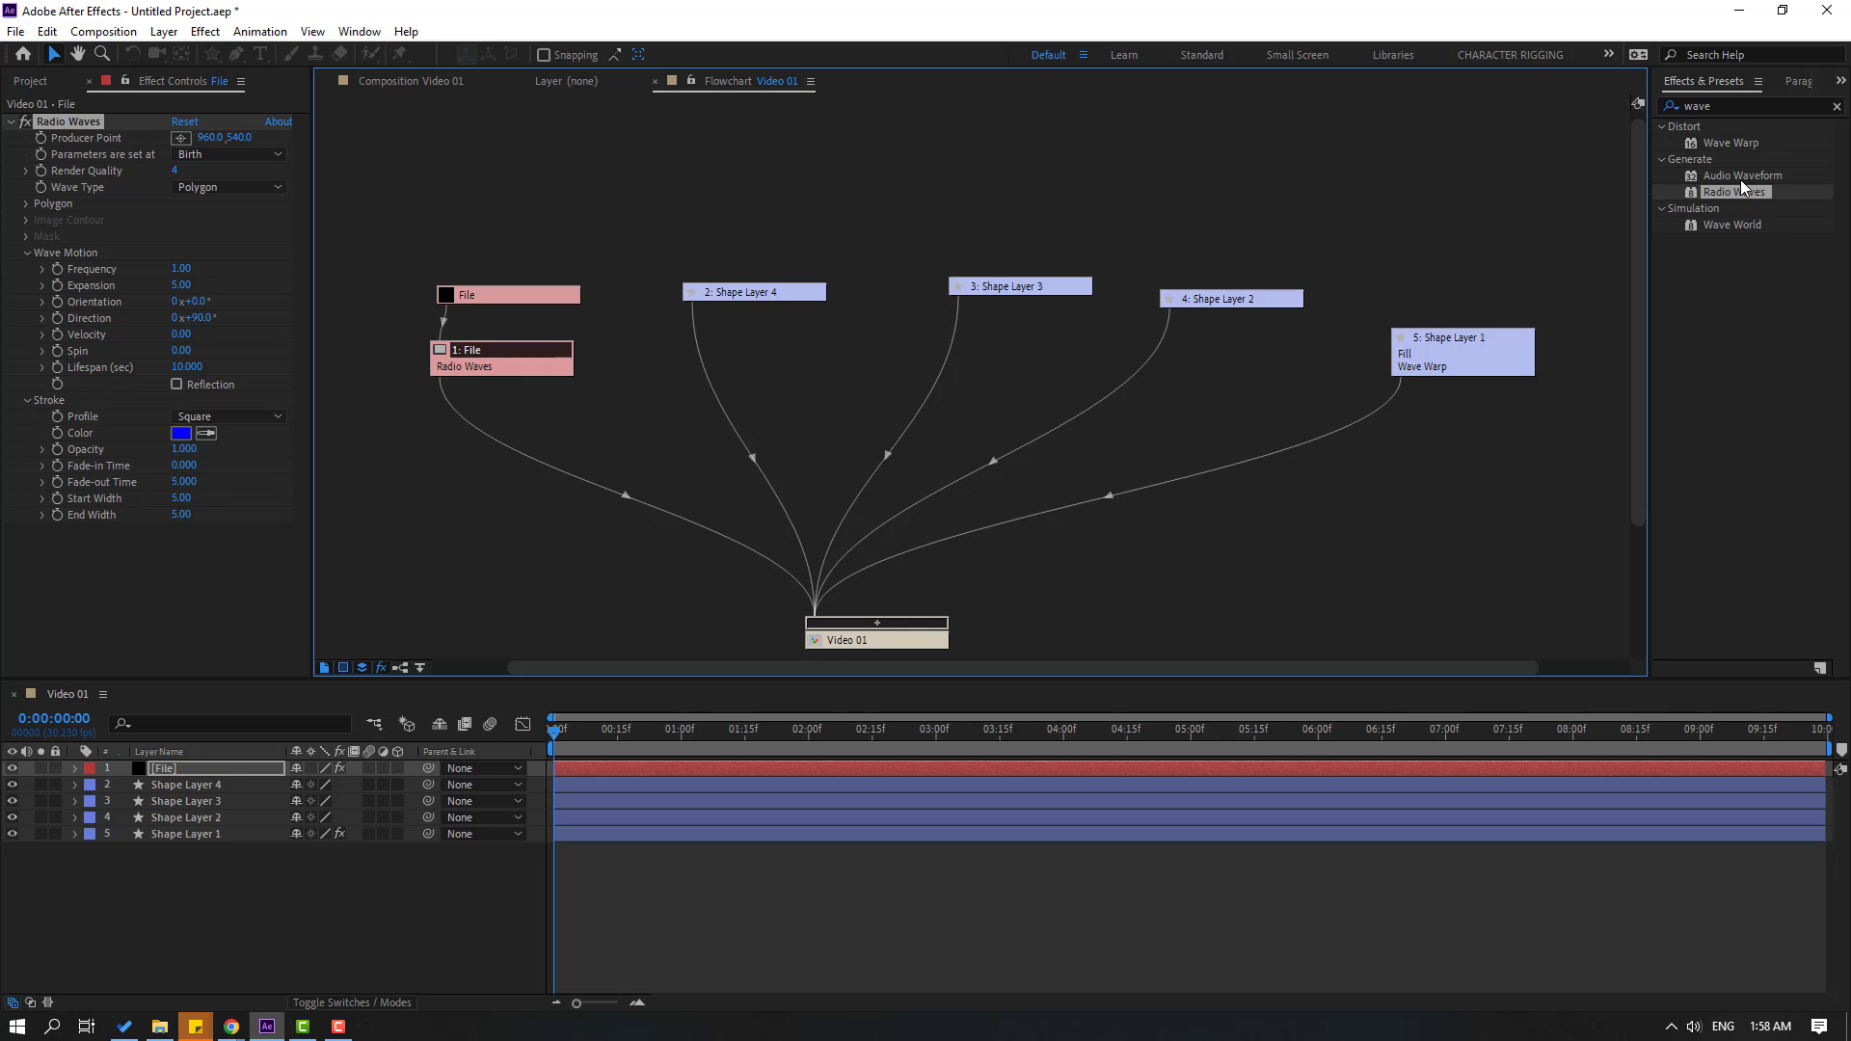
pyautogui.moveTo(1741, 176); pyautogui.dragTo(212, 803)
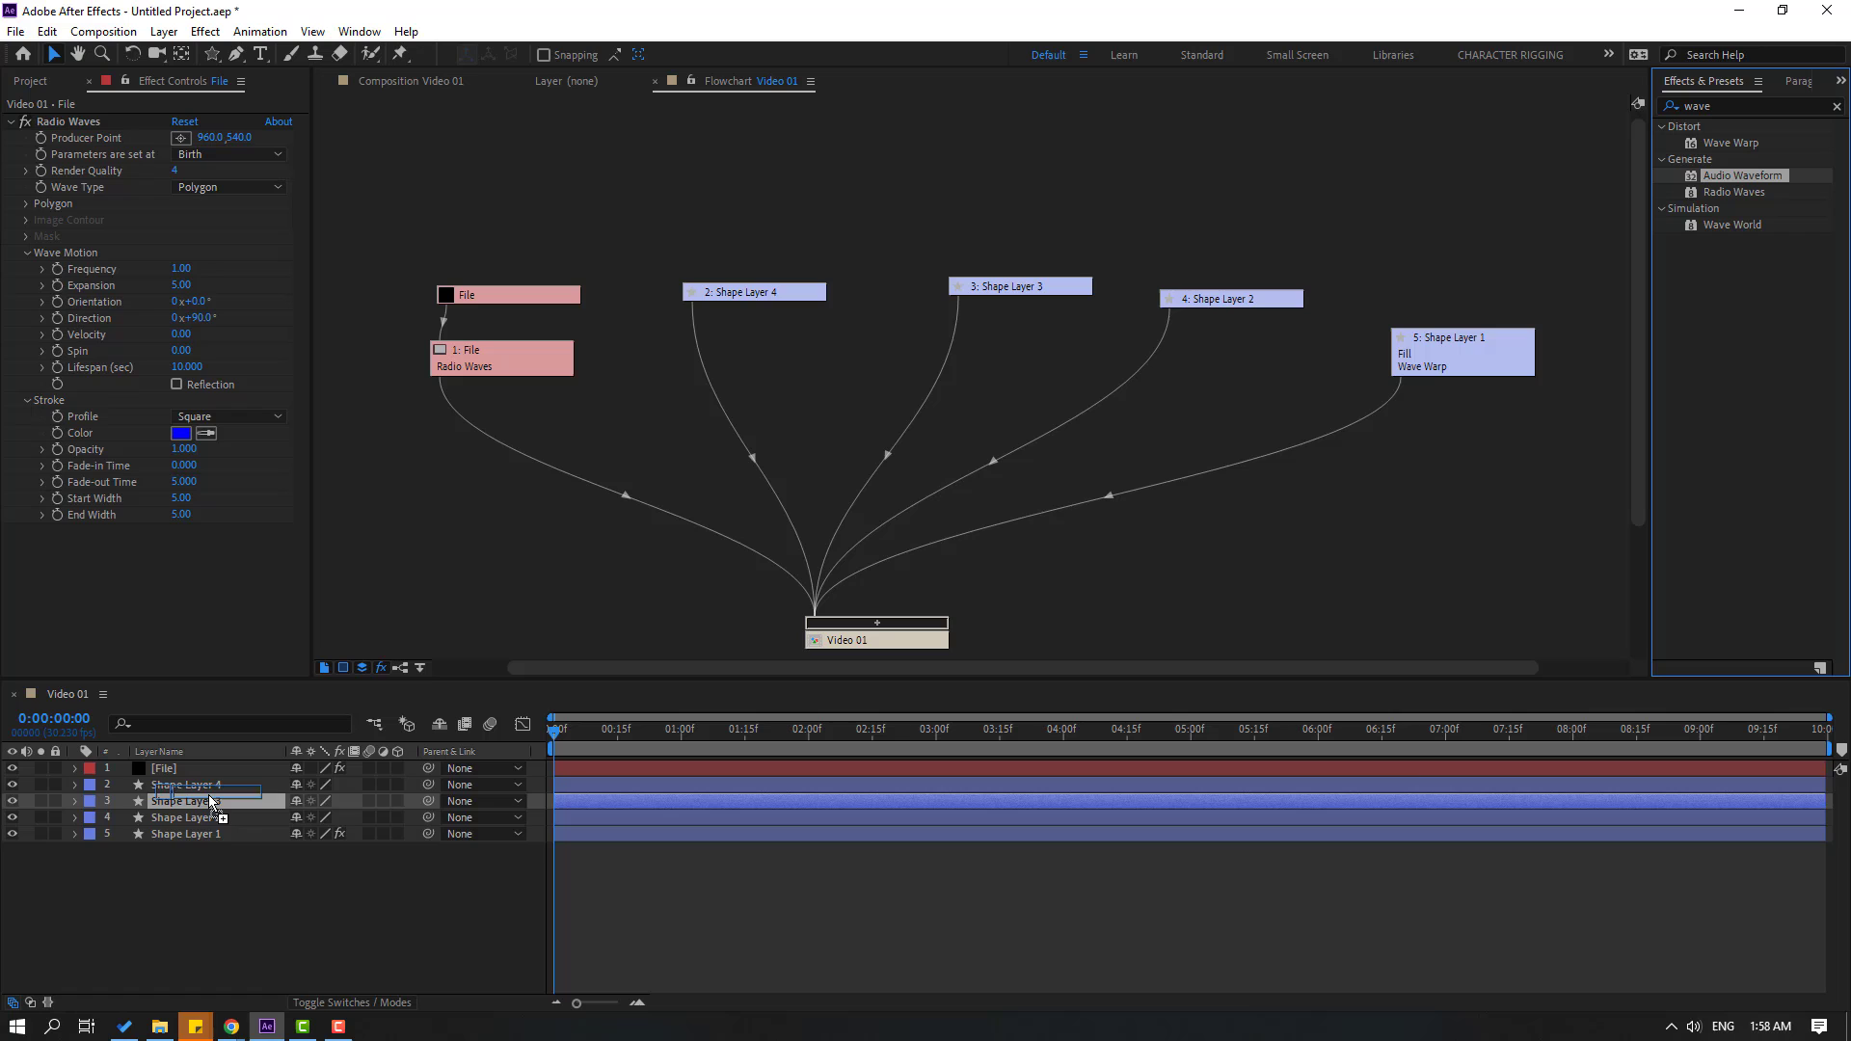
pyautogui.moveTo(172, 801); pyautogui.dragTo(172, 801)
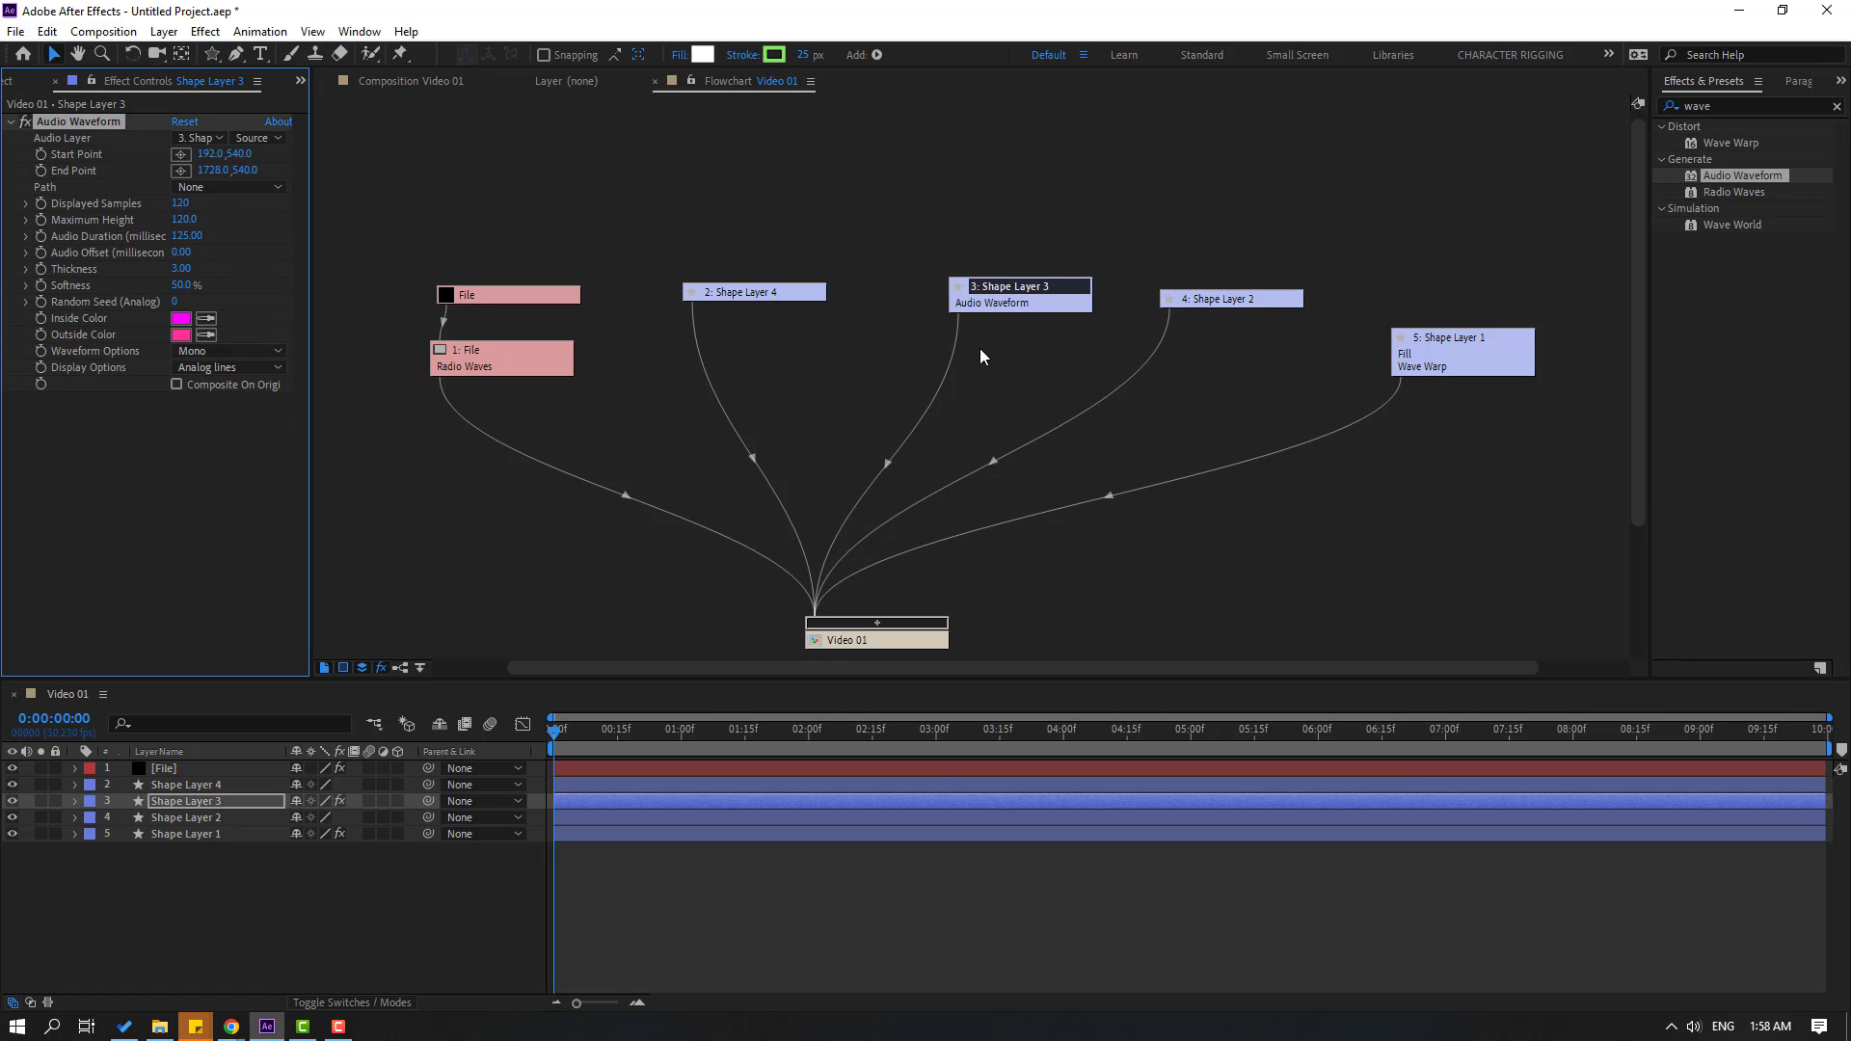
pyautogui.moveTo(1012, 296); pyautogui.dragTo(995, 255)
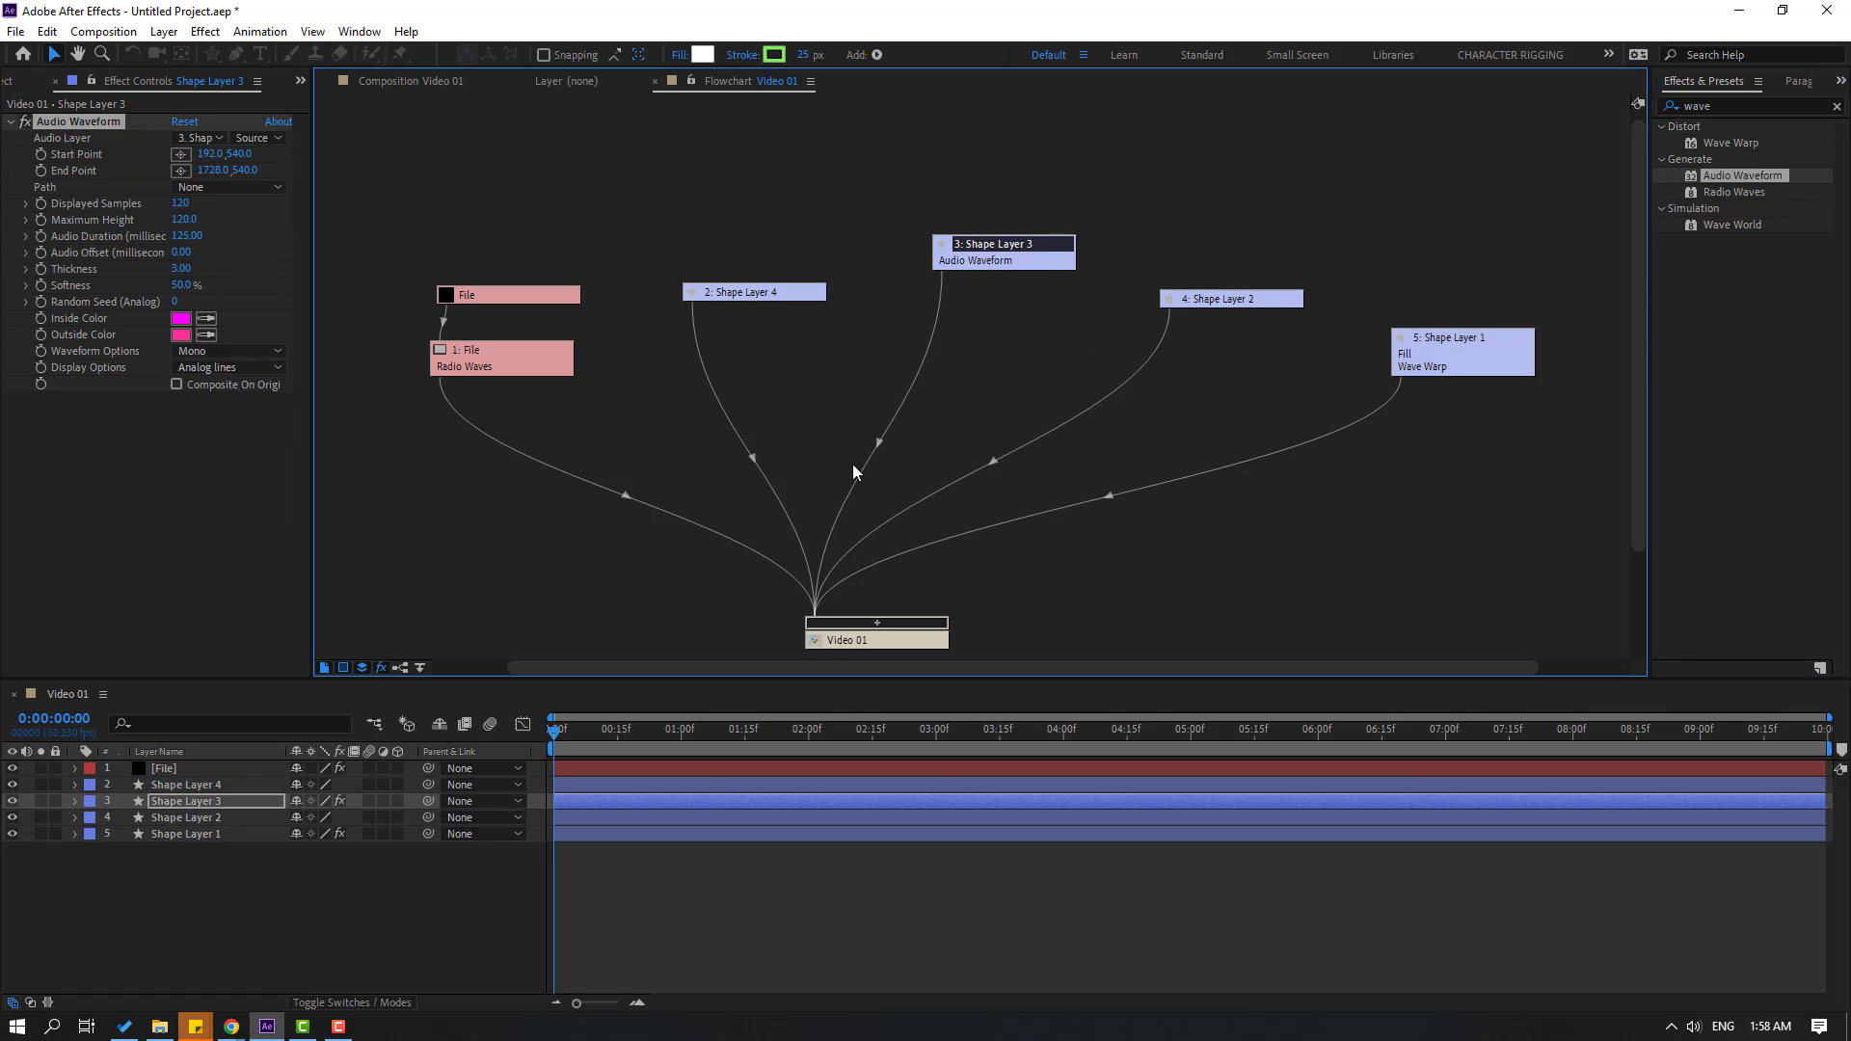
# Step: Switch flowchart connectors between right-angle and curved lines, ending on curved
pyautogui.click(398, 669)
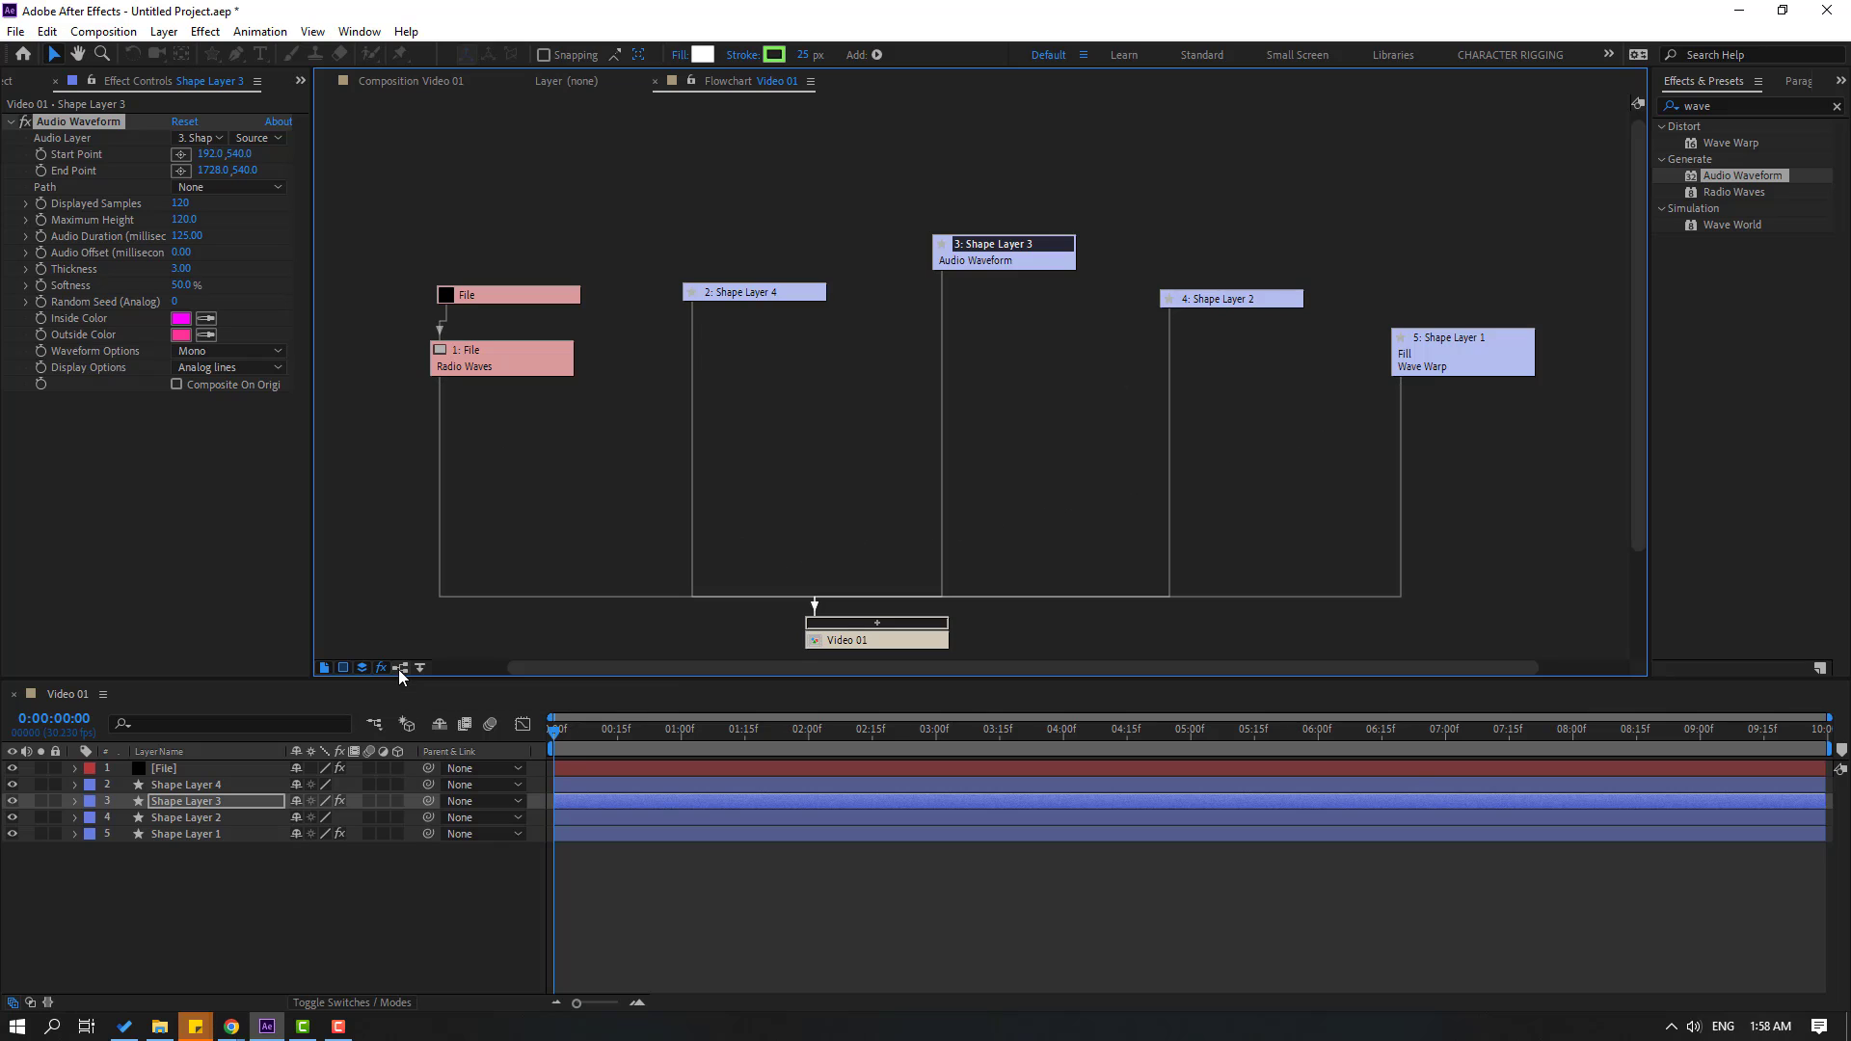
pyautogui.click(398, 669)
pyautogui.click(399, 668)
pyautogui.click(400, 668)
pyautogui.click(399, 668)
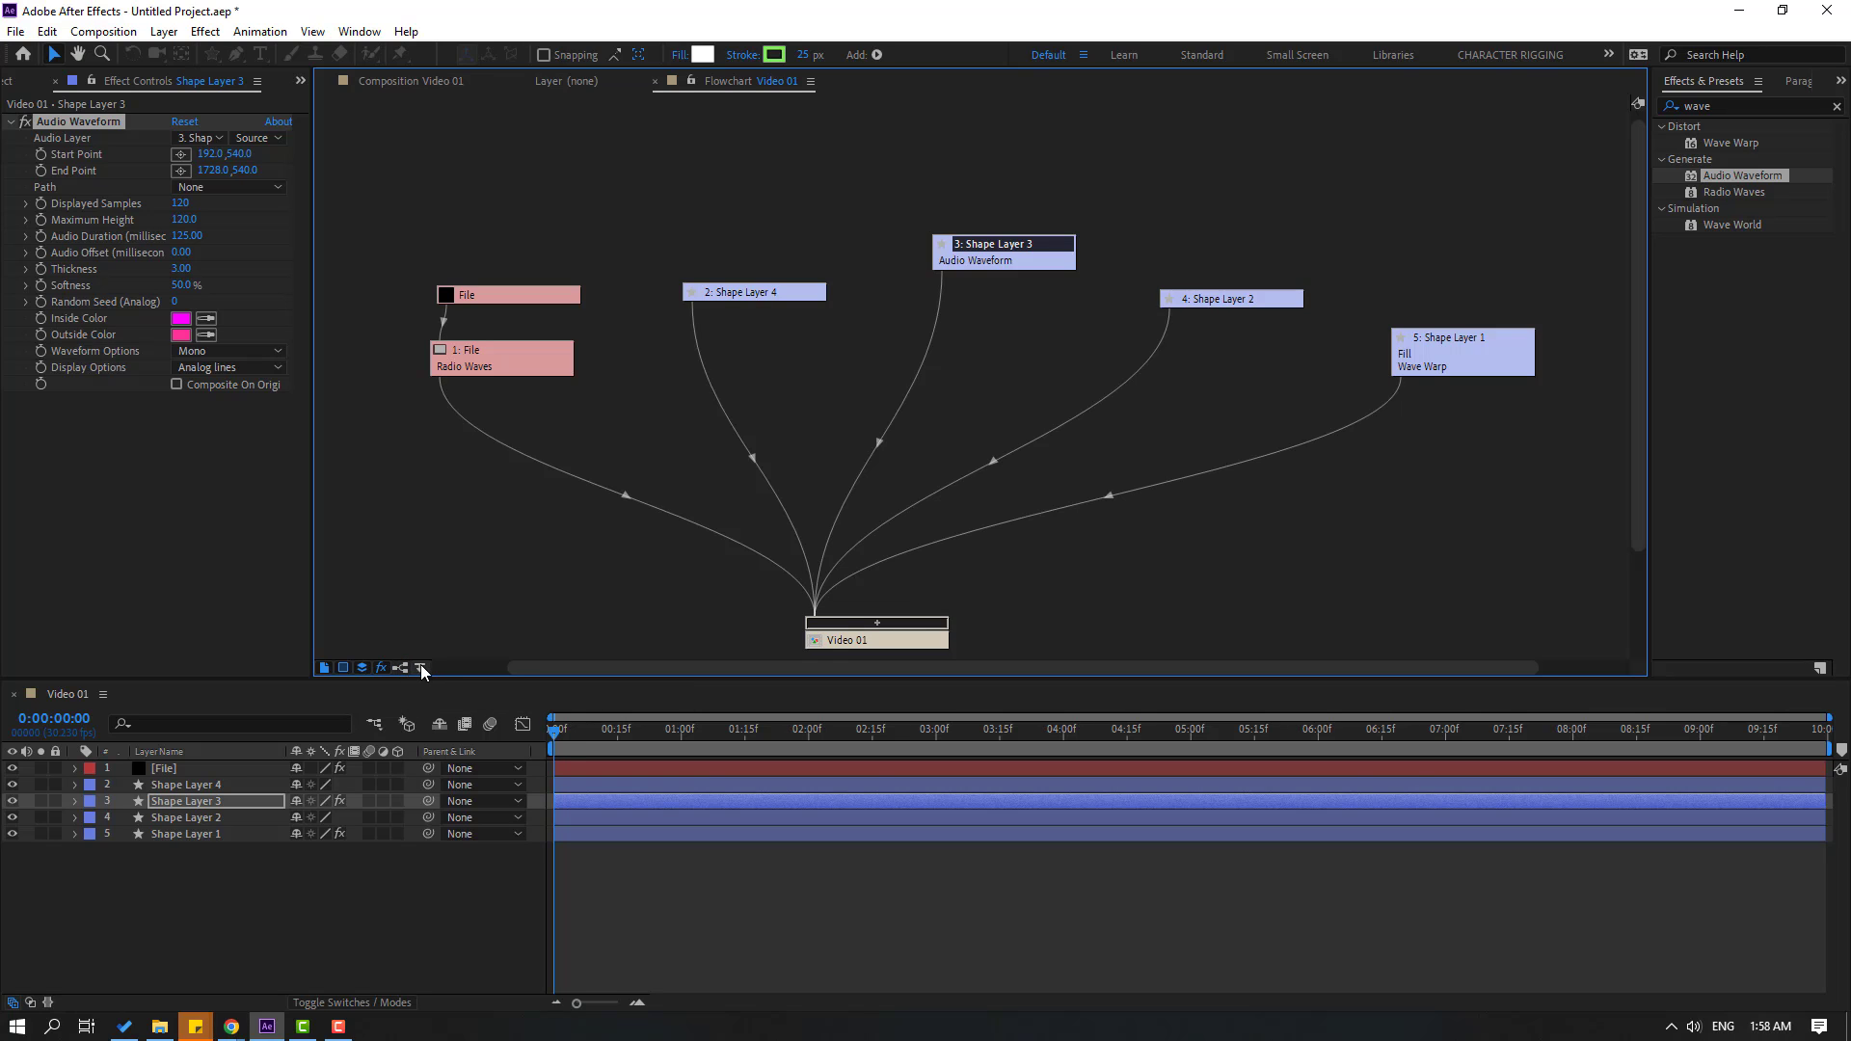
# Step: Set the flowchart to flow right to left and rearrange its nodes
pyautogui.click(422, 669)
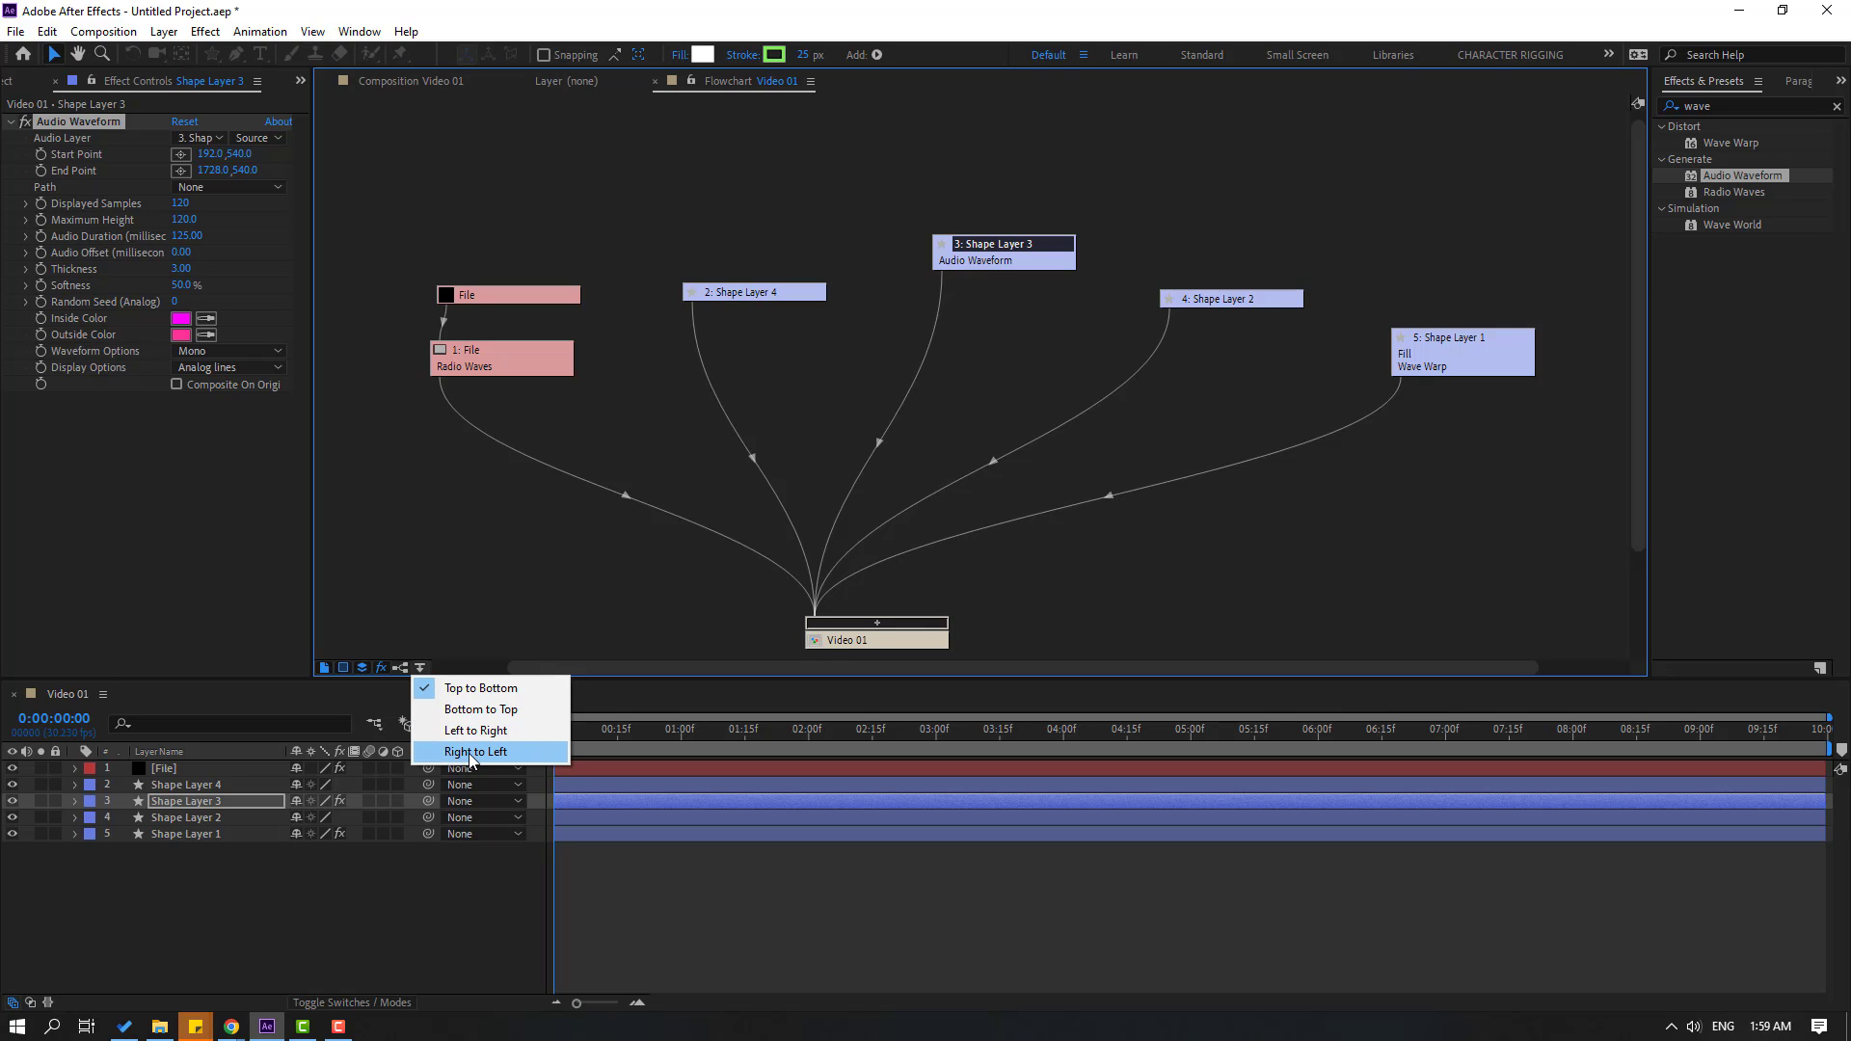
pyautogui.click(499, 758)
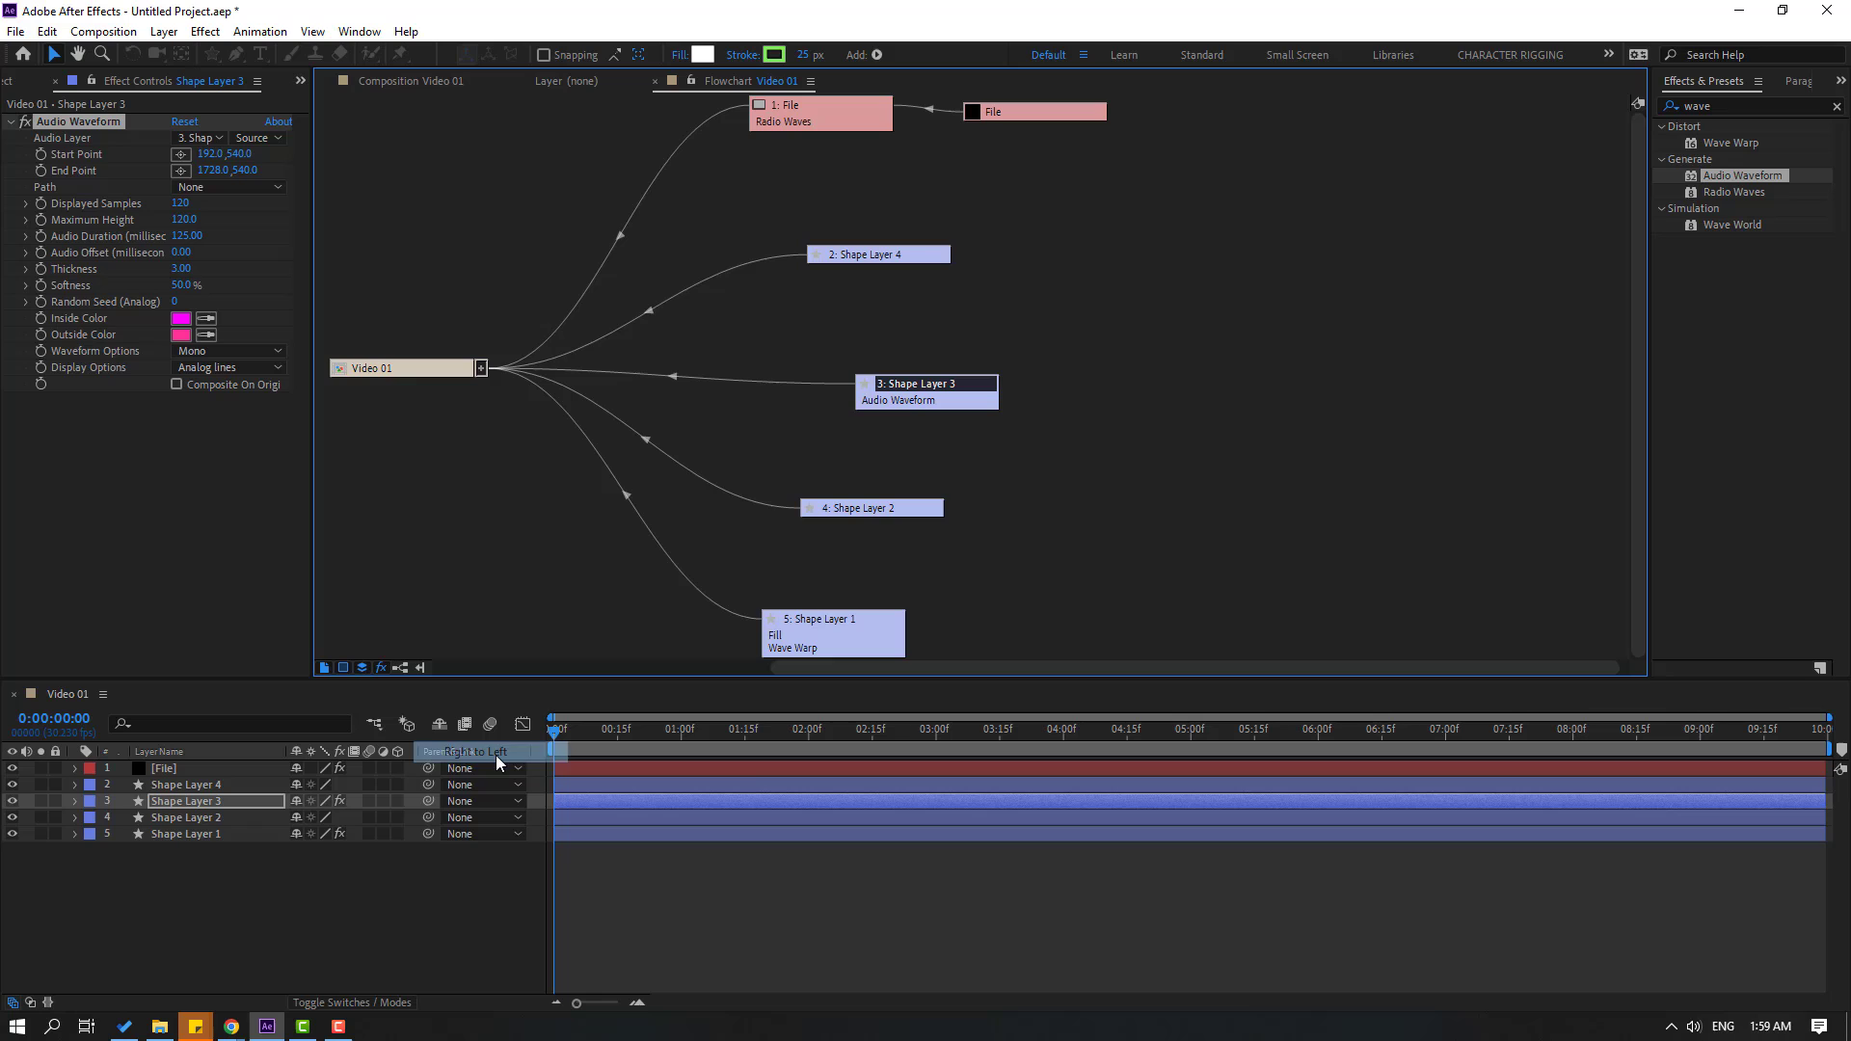
pyautogui.moveTo(374, 378); pyautogui.dragTo(407, 371)
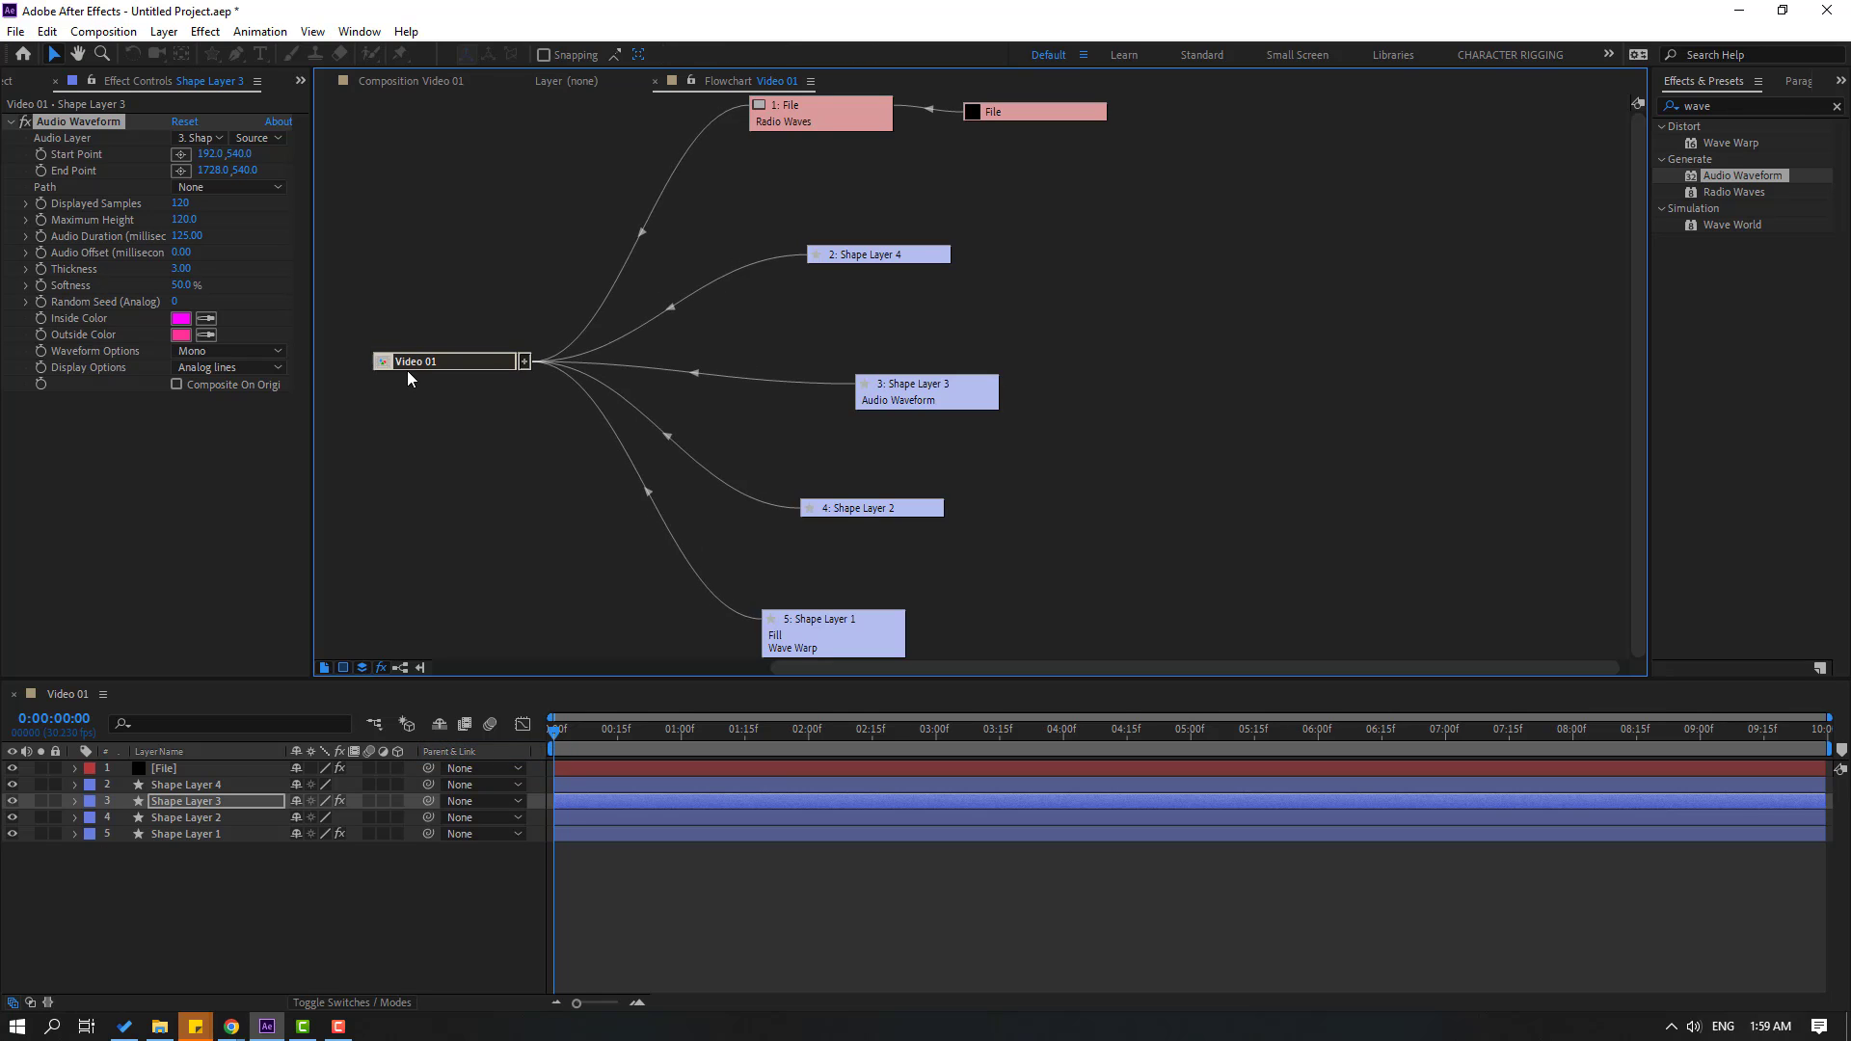
pyautogui.moveTo(810, 100); pyautogui.dragTo(1053, 137)
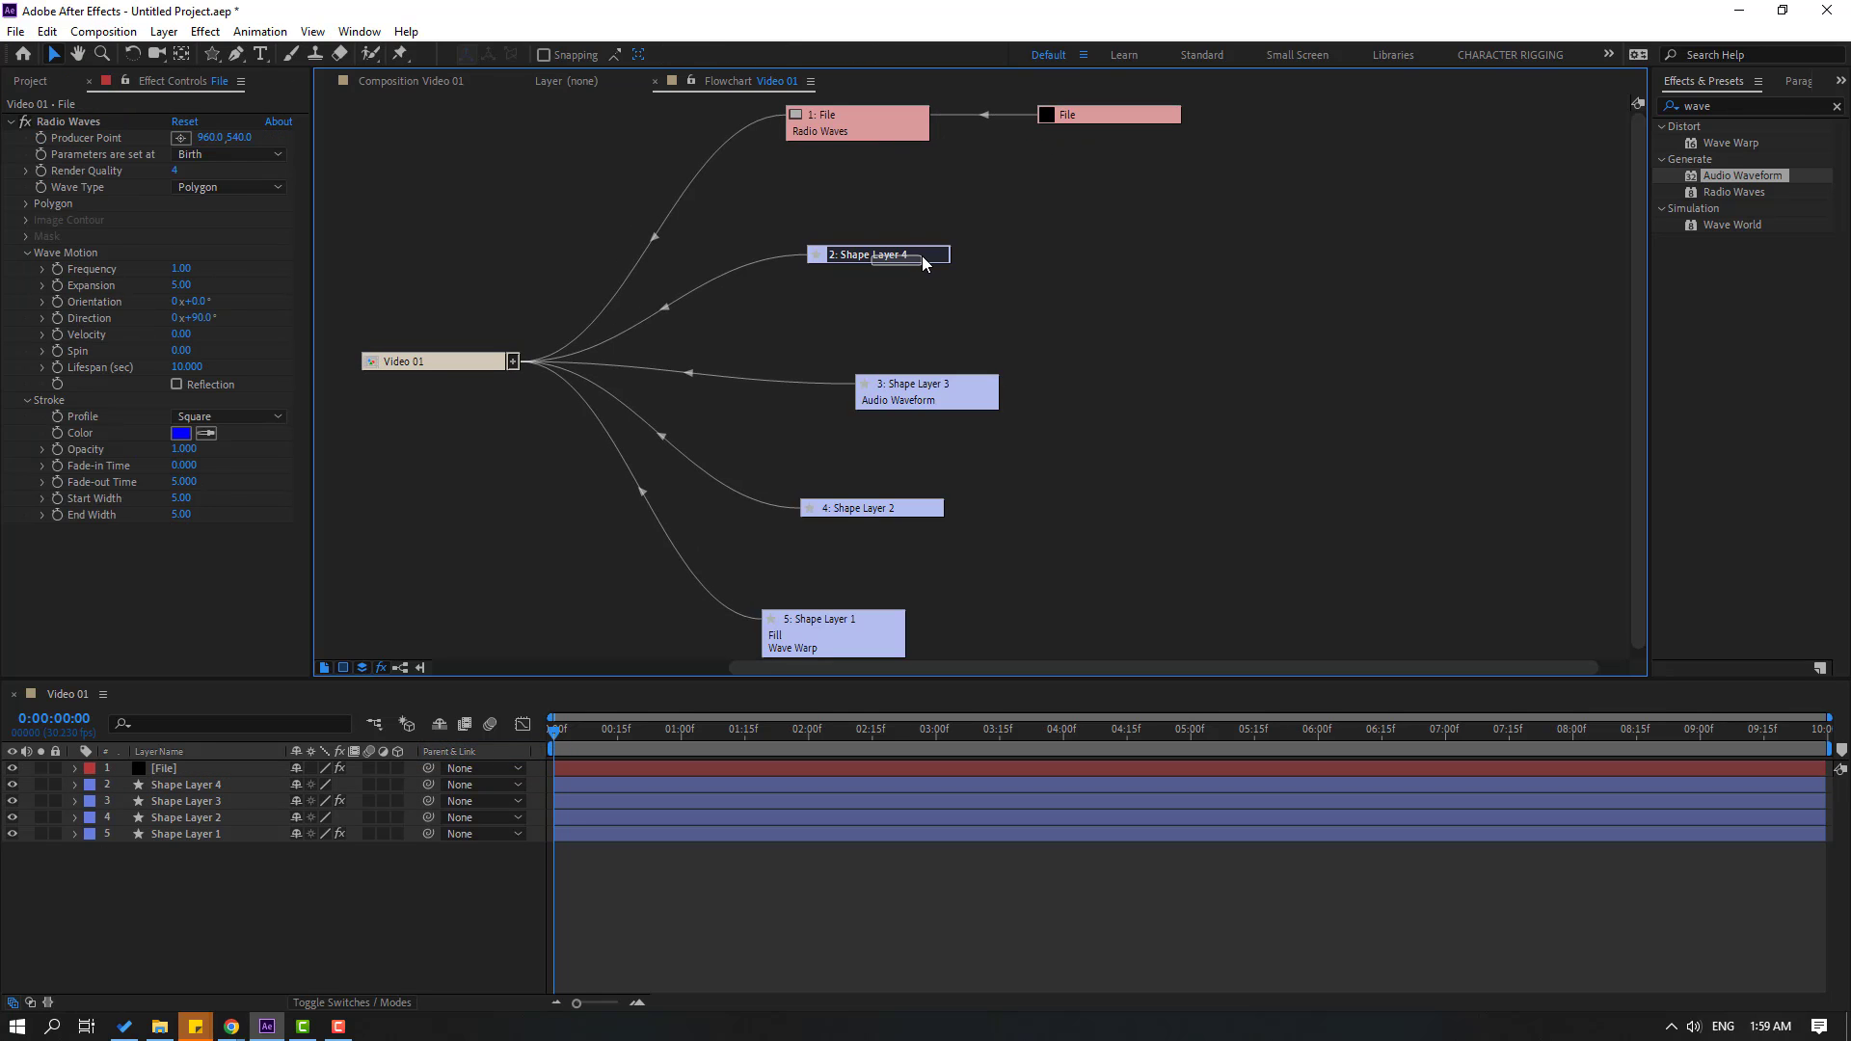
pyautogui.moveTo(930, 251); pyautogui.dragTo(1118, 226)
pyautogui.moveTo(993, 386); pyautogui.dragTo(1113, 362)
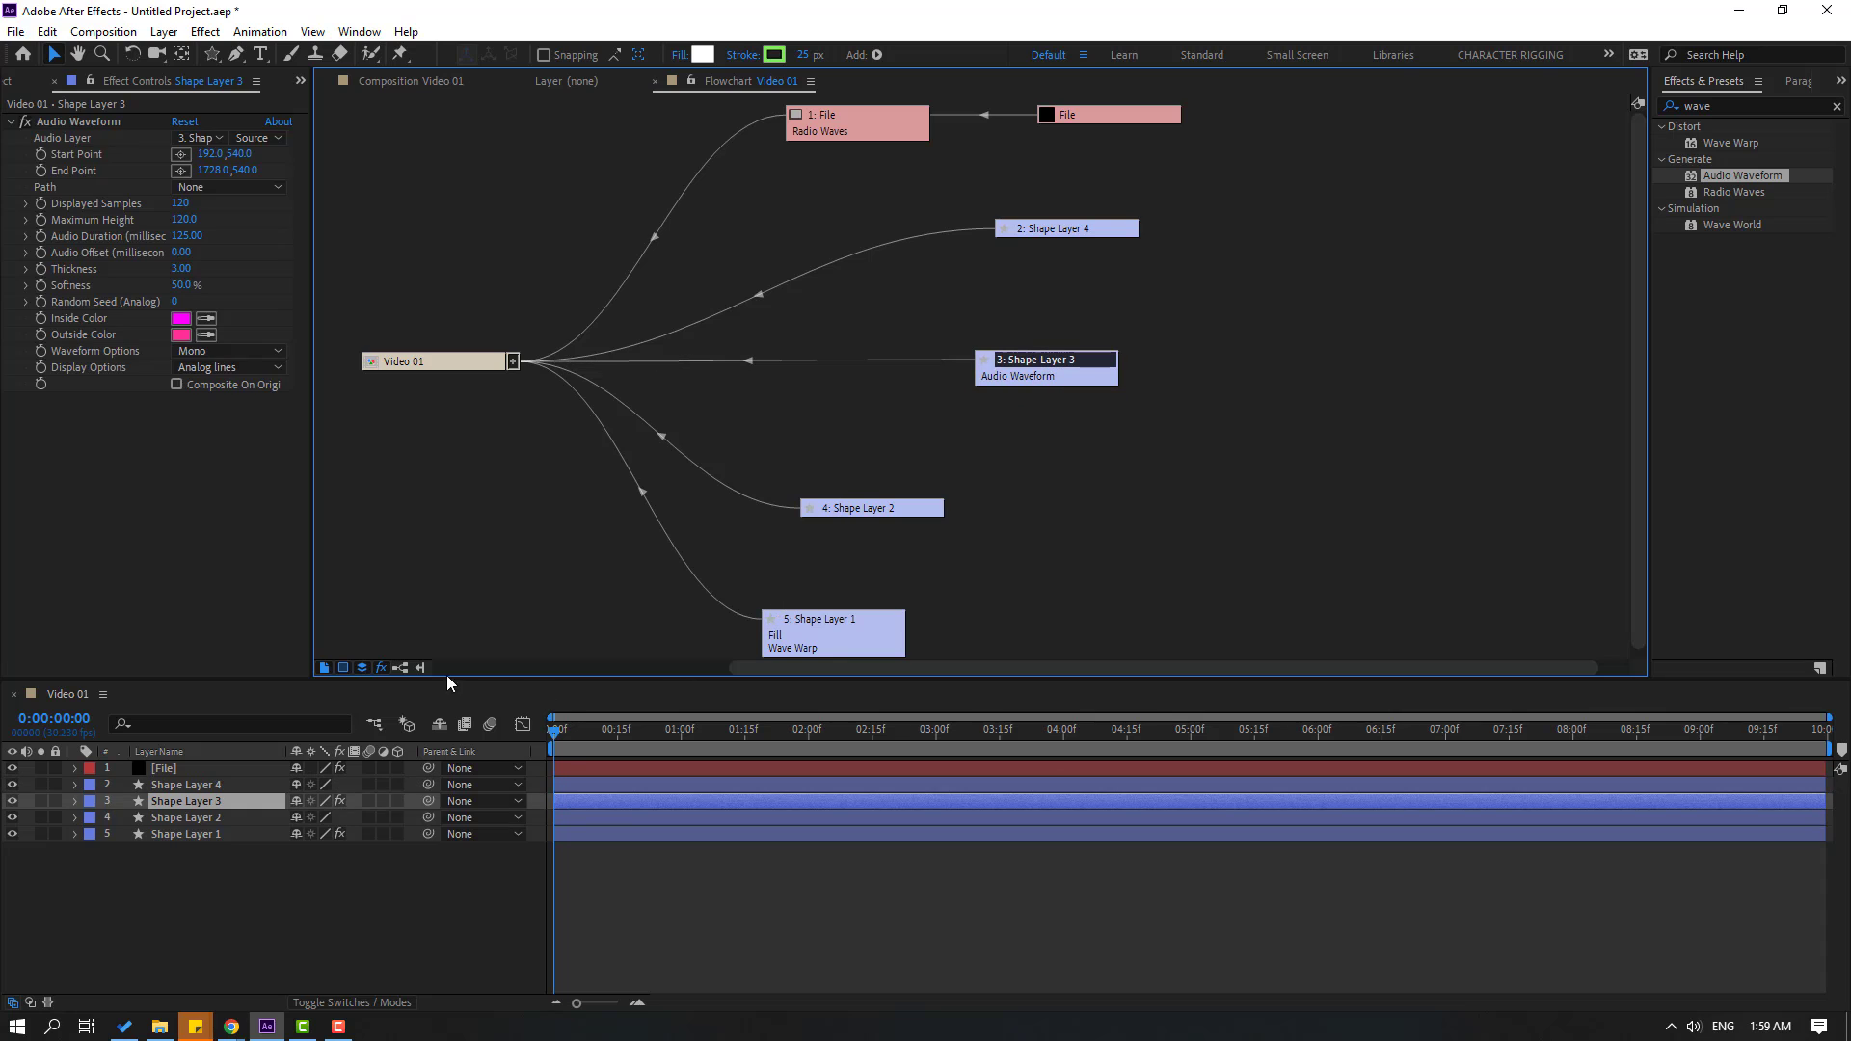
# Step: Try the left-to-right flow, then settle on bottom to top and reposition Video 01
pyautogui.click(419, 668)
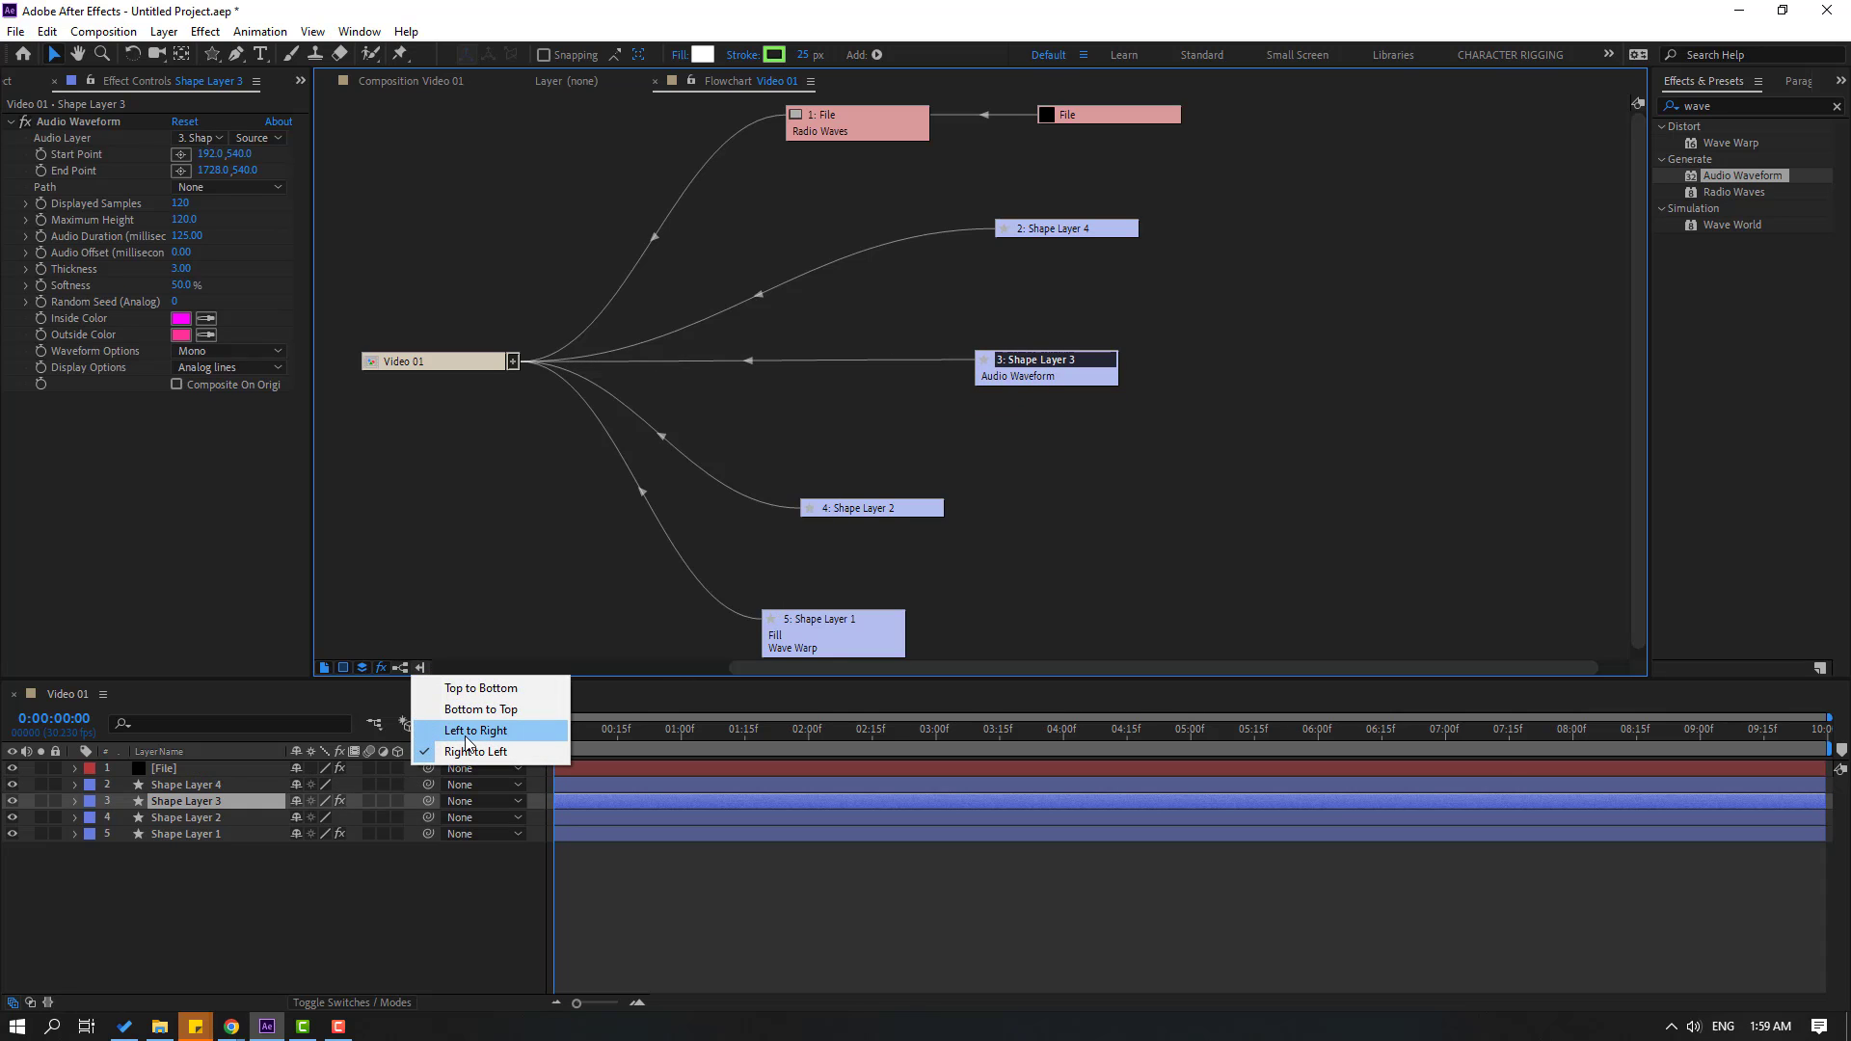
pyautogui.click(503, 737)
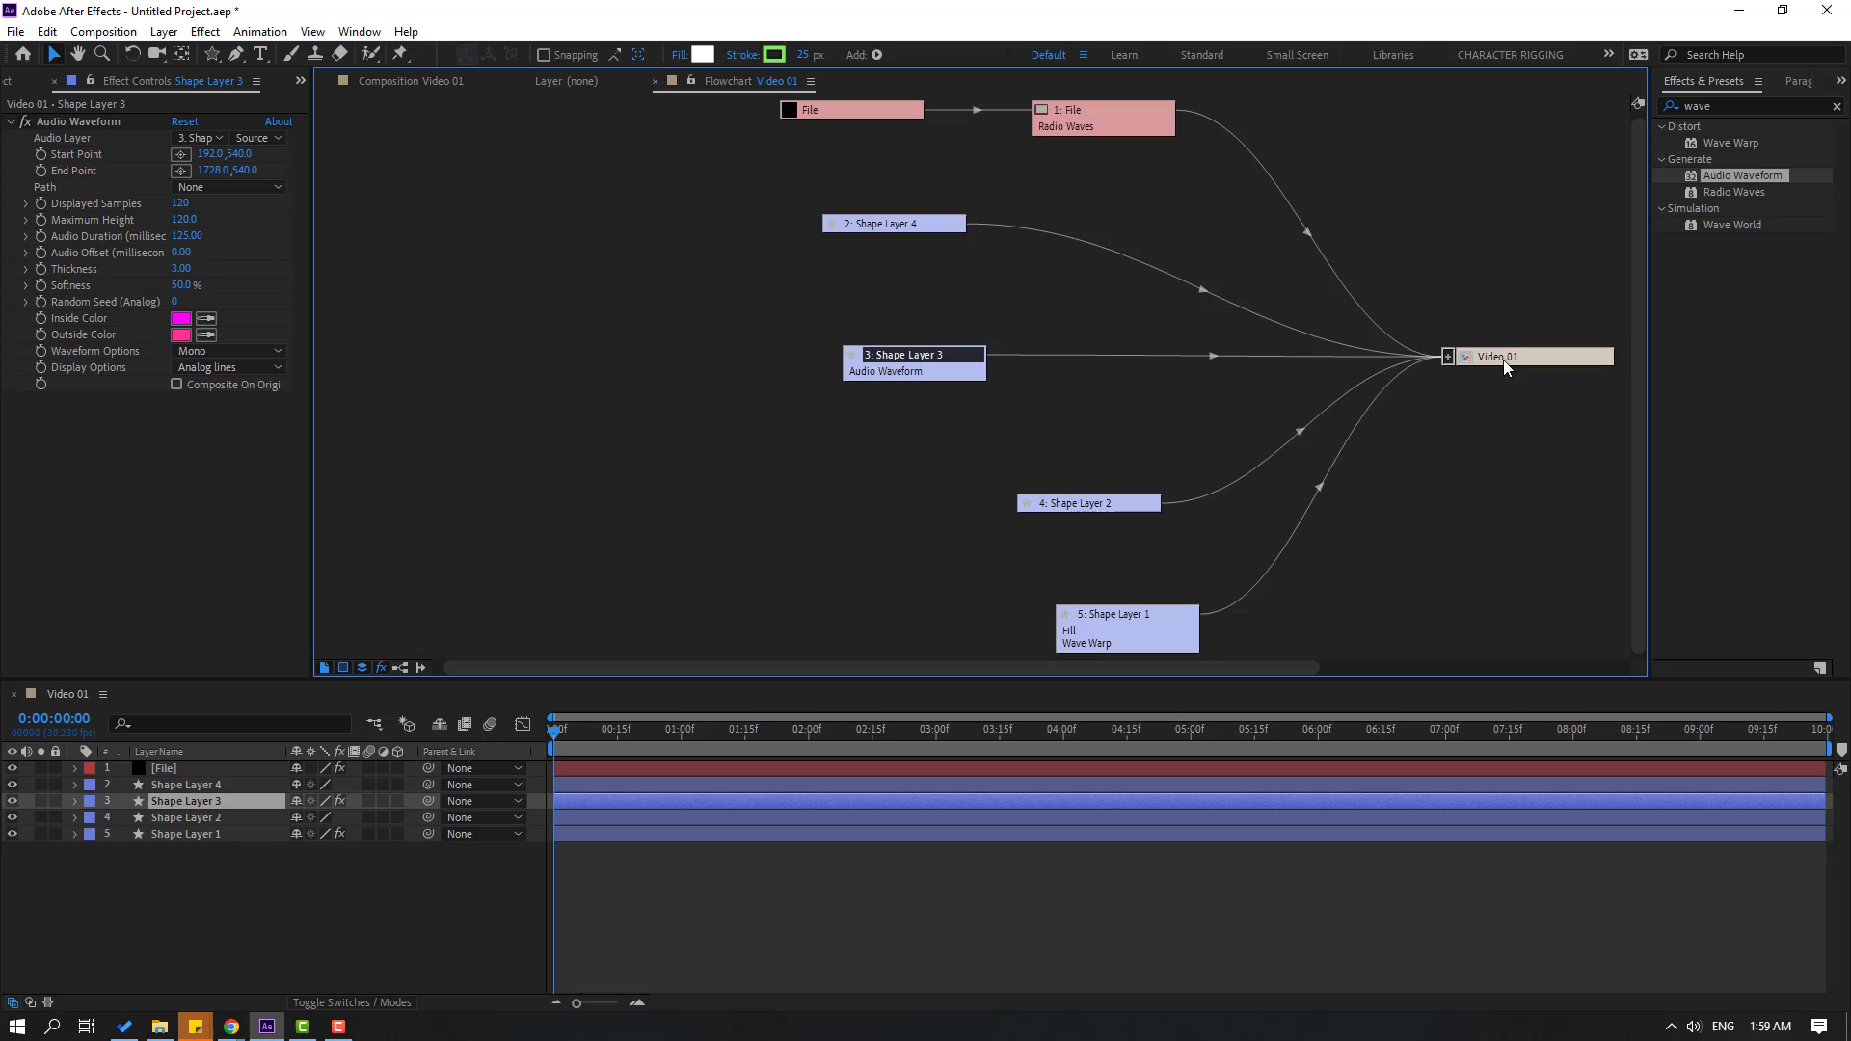
pyautogui.moveTo(1505, 364); pyautogui.dragTo(1495, 384)
pyautogui.click(421, 668)
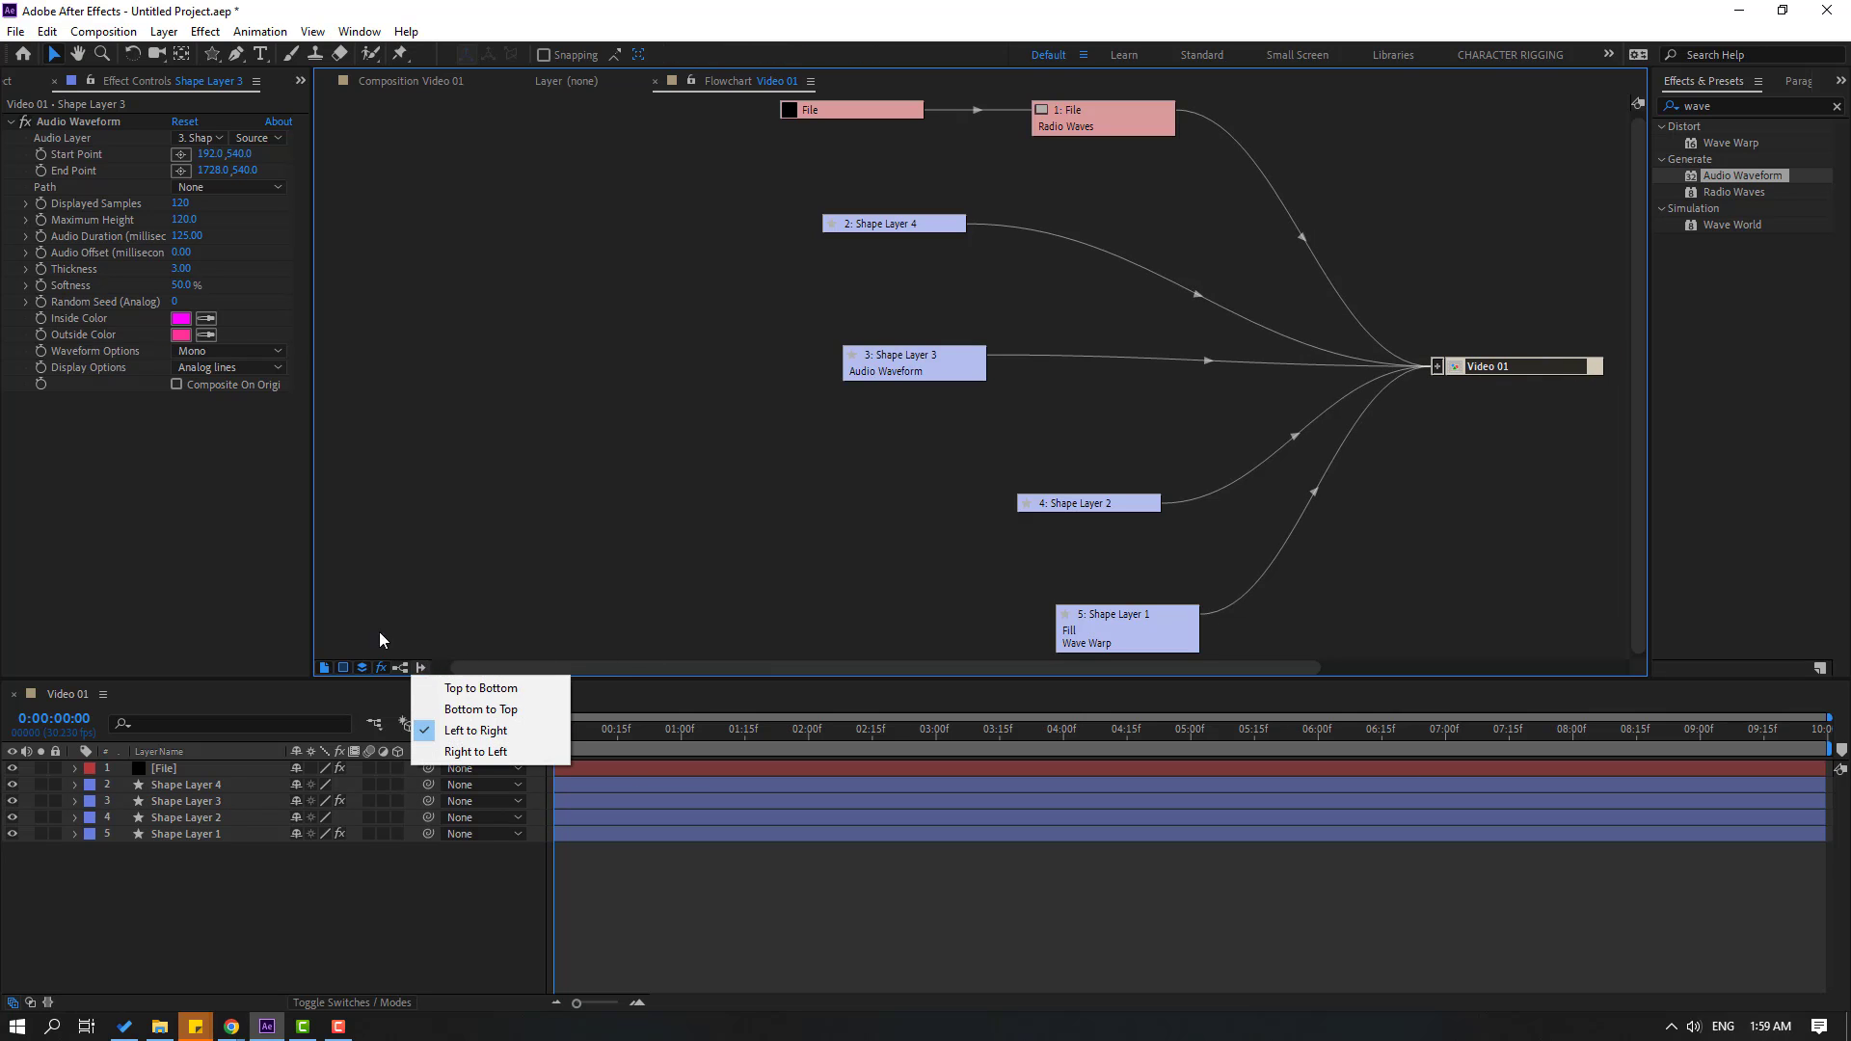
pyautogui.click(508, 713)
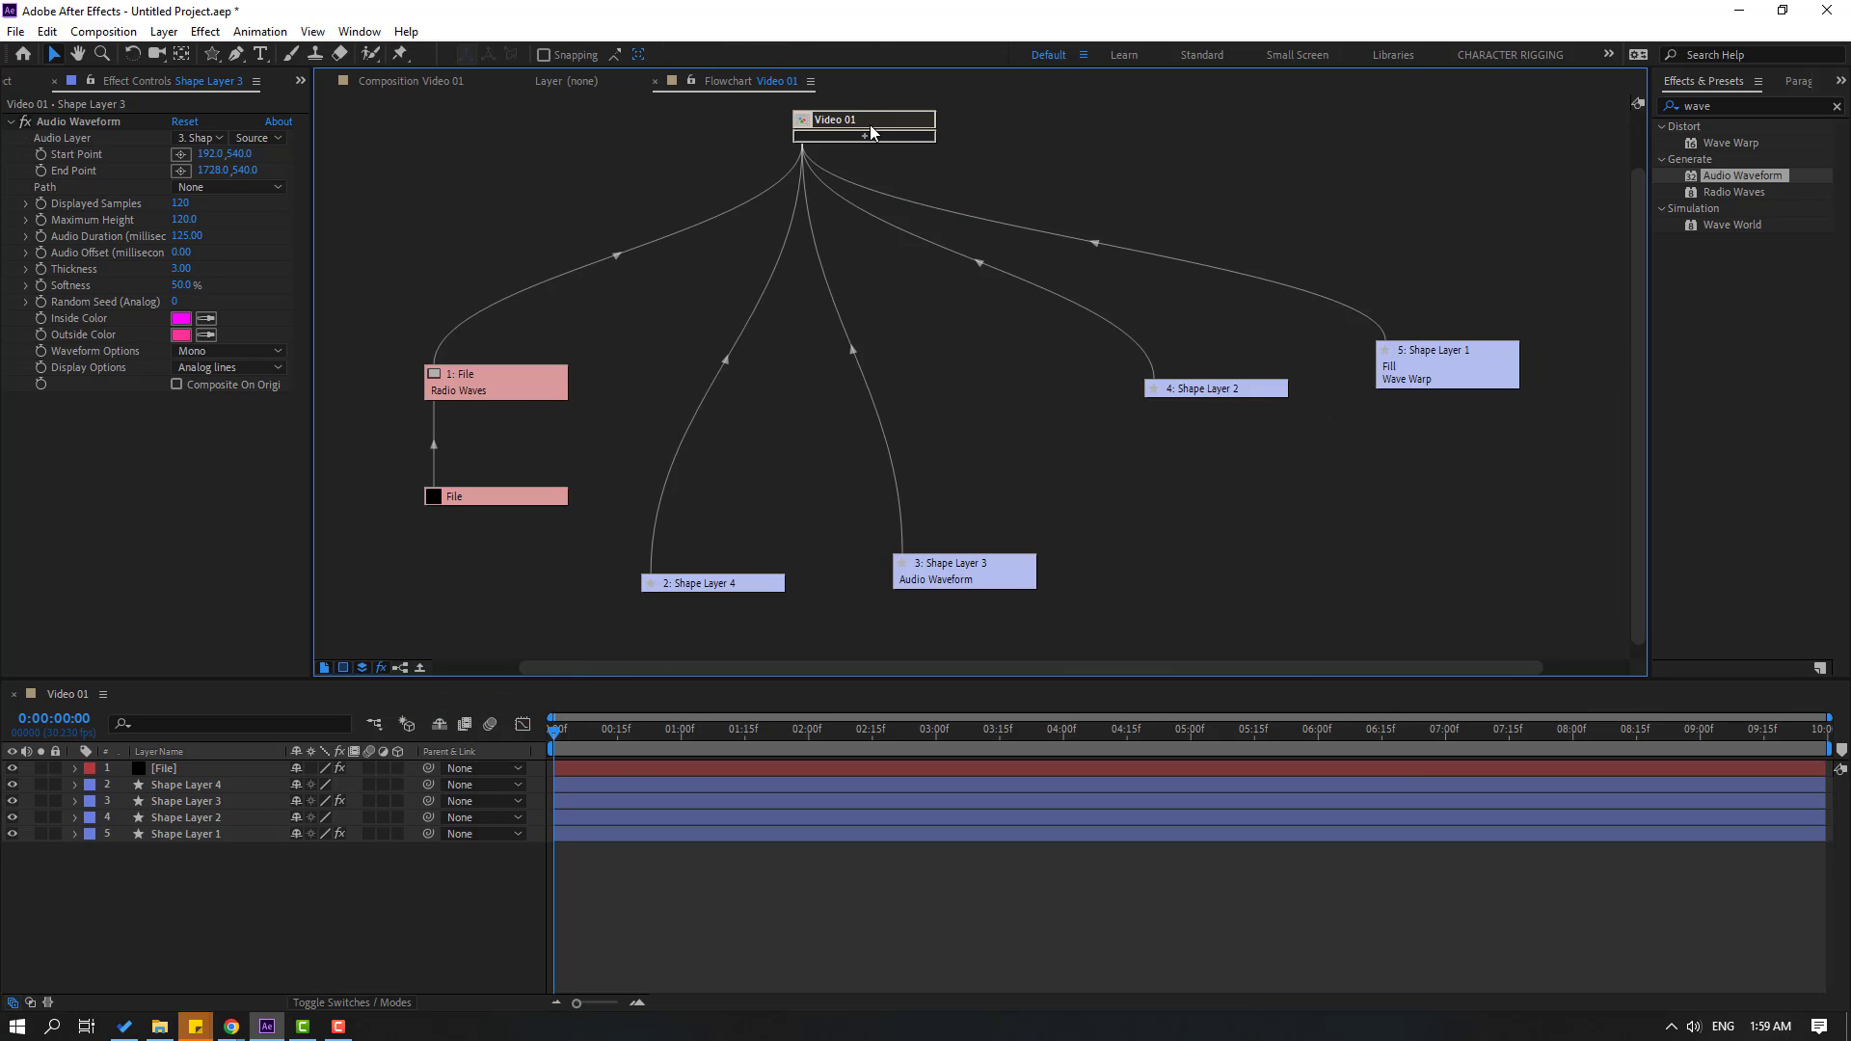
pyautogui.moveTo(871, 132); pyautogui.dragTo(951, 153)
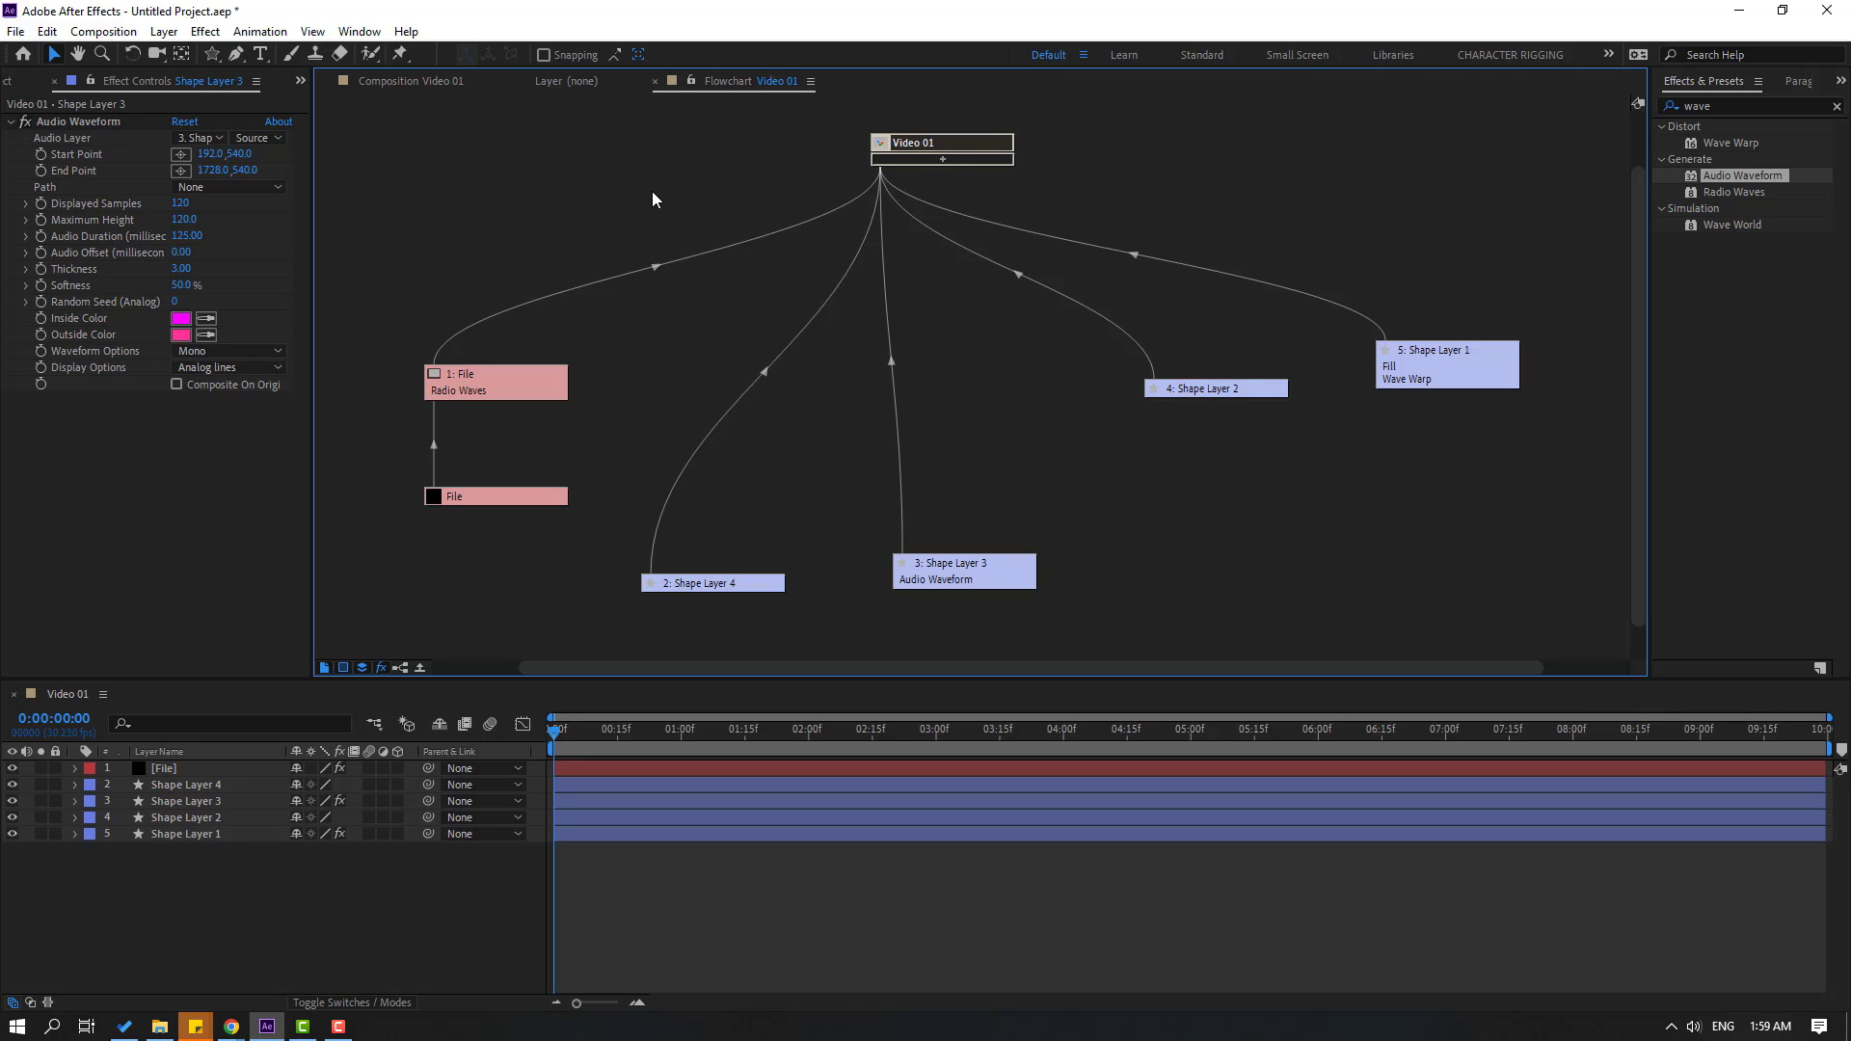
pyautogui.click(394, 81)
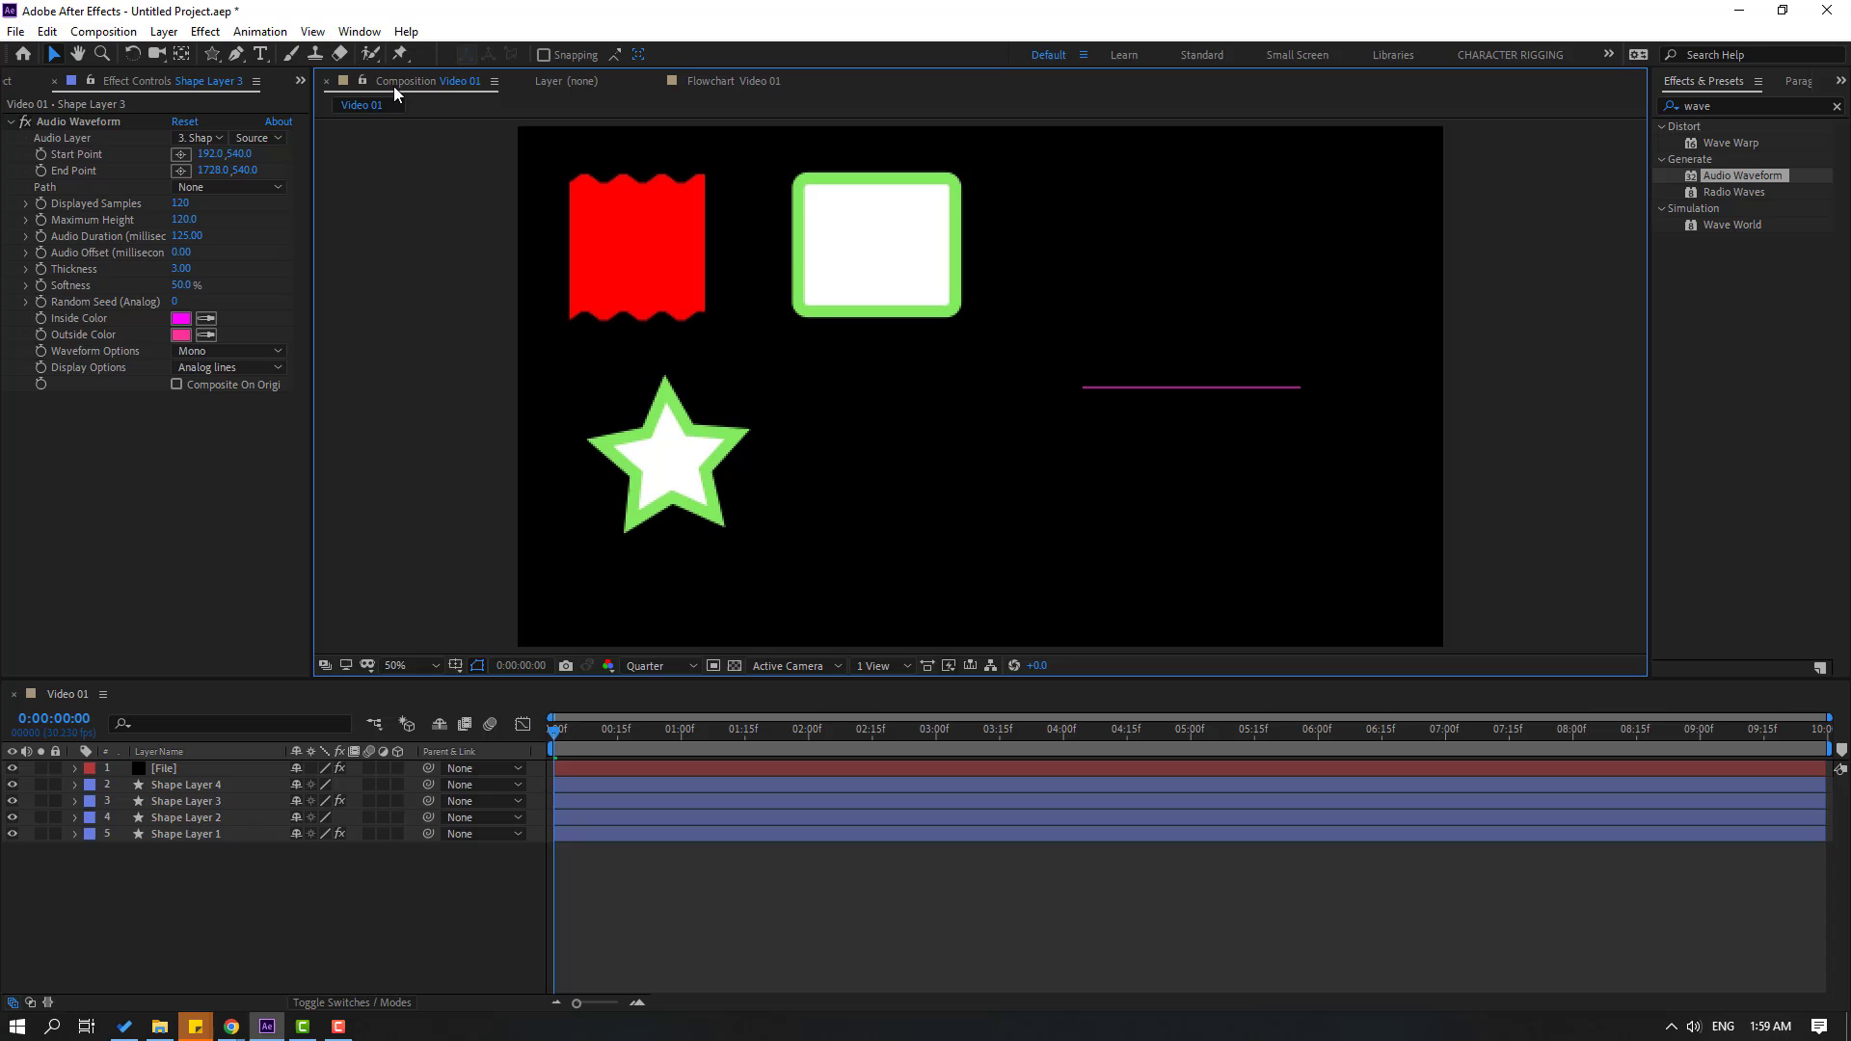
pyautogui.click(882, 232)
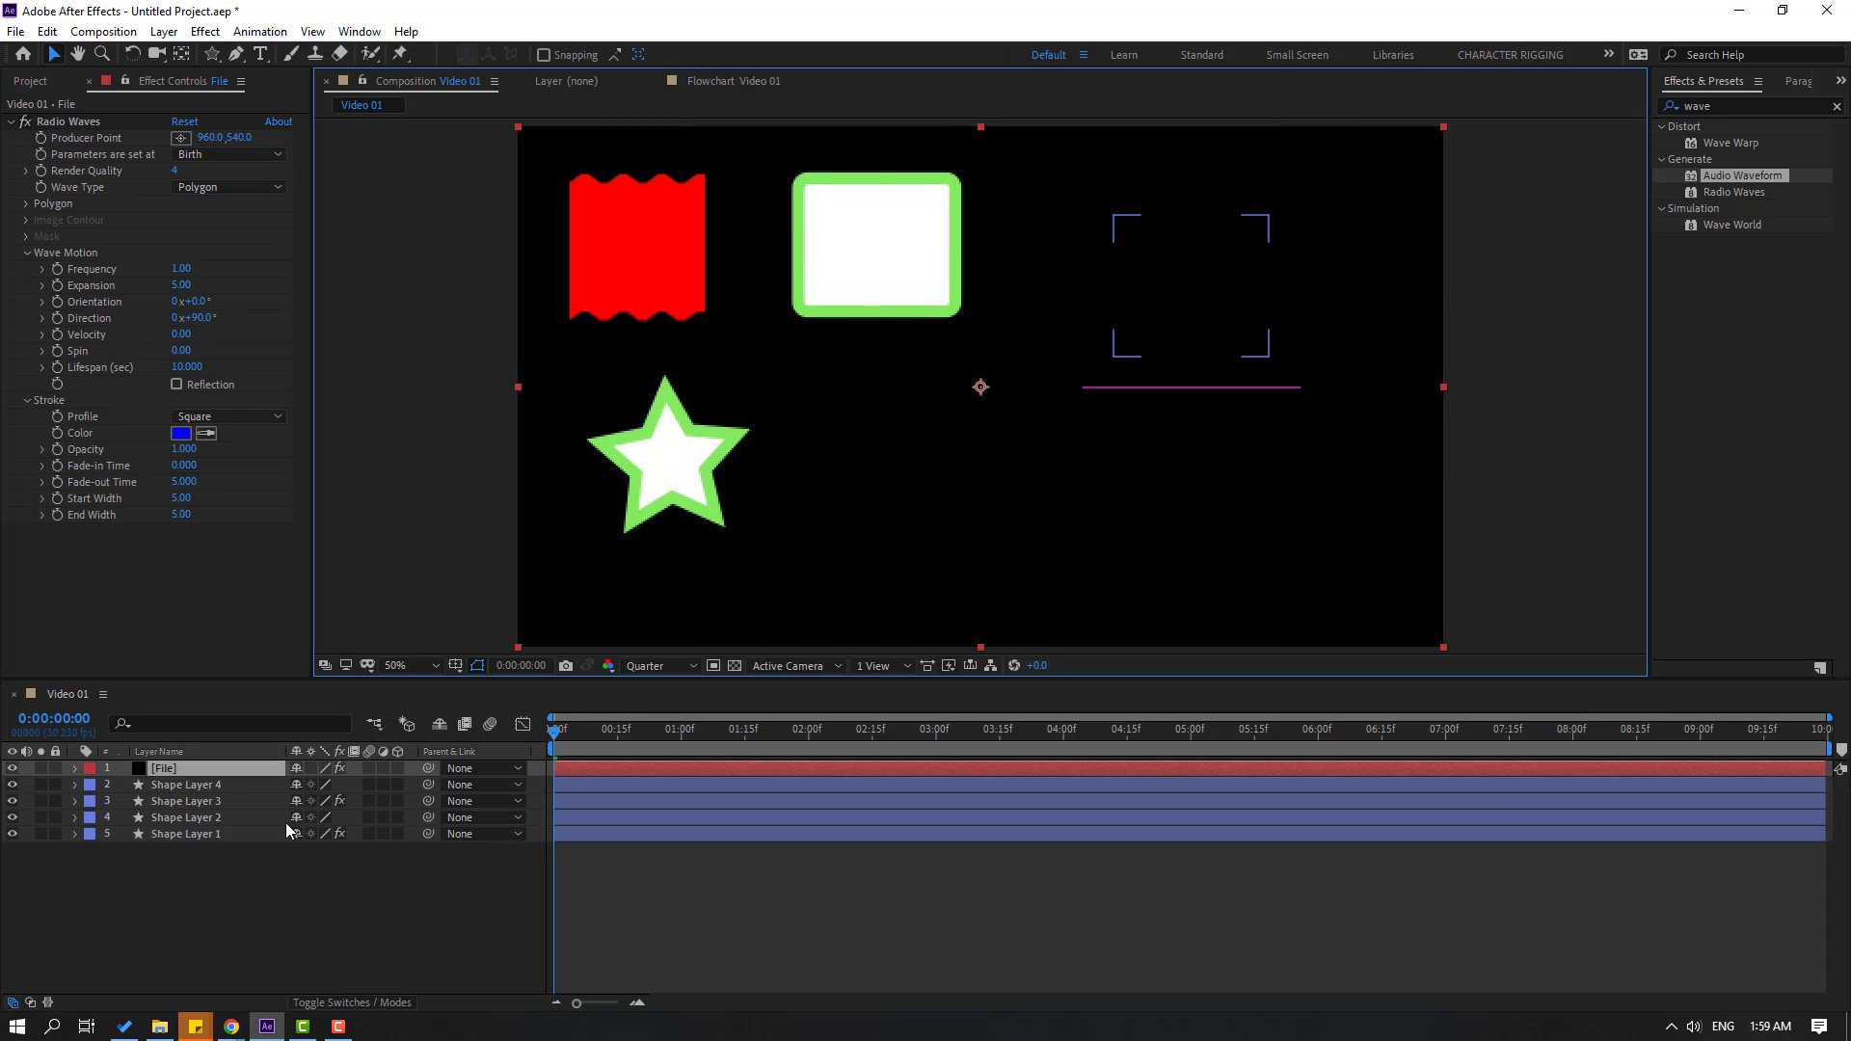
pyautogui.hotkey('ctrl', 'a')
pyautogui.click(239, 894)
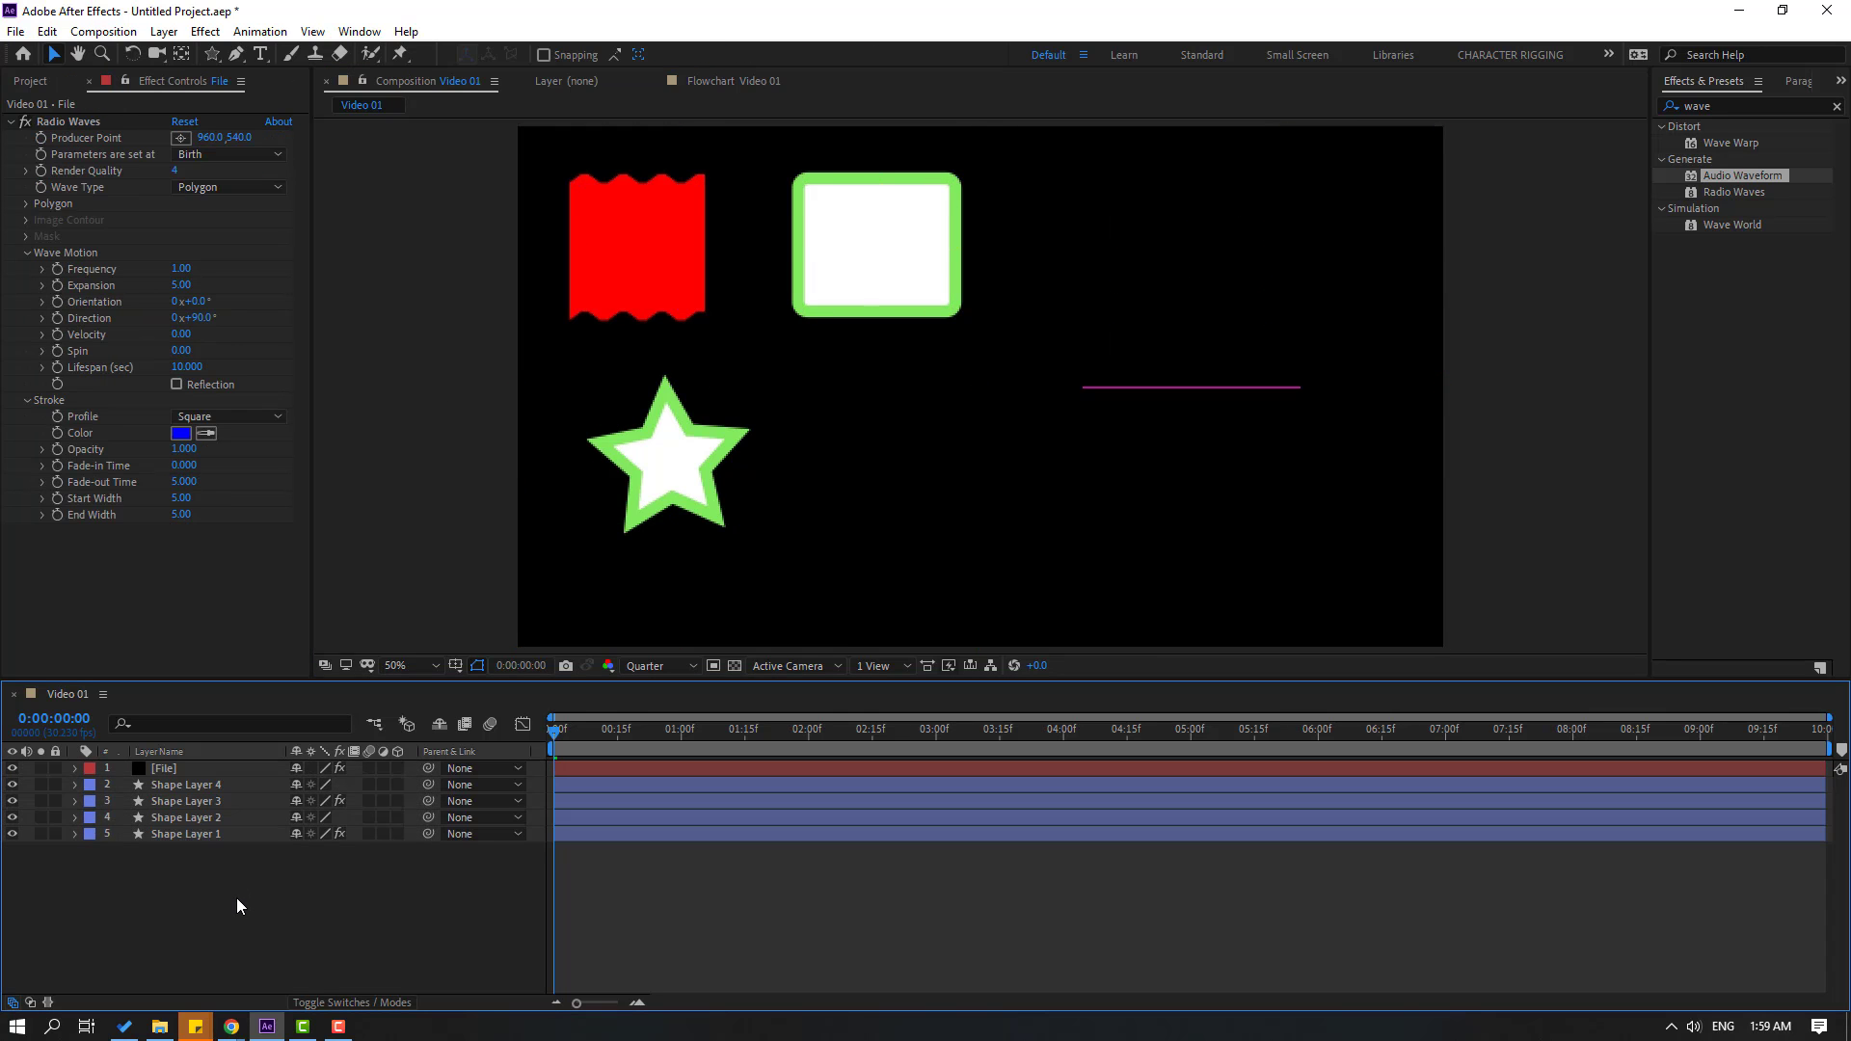